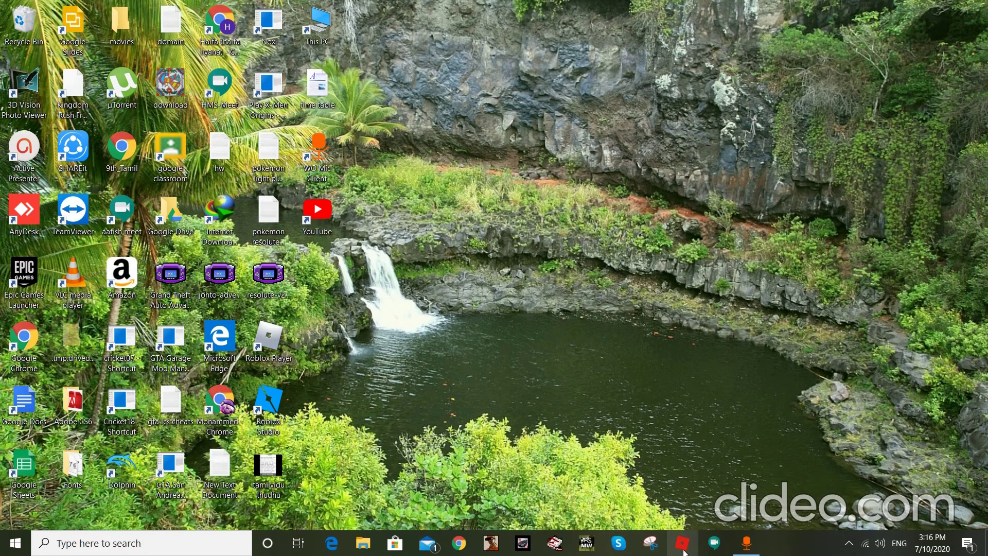
Step: Launch Roblox from its Windows taskbar shortcut
left_click(684, 545)
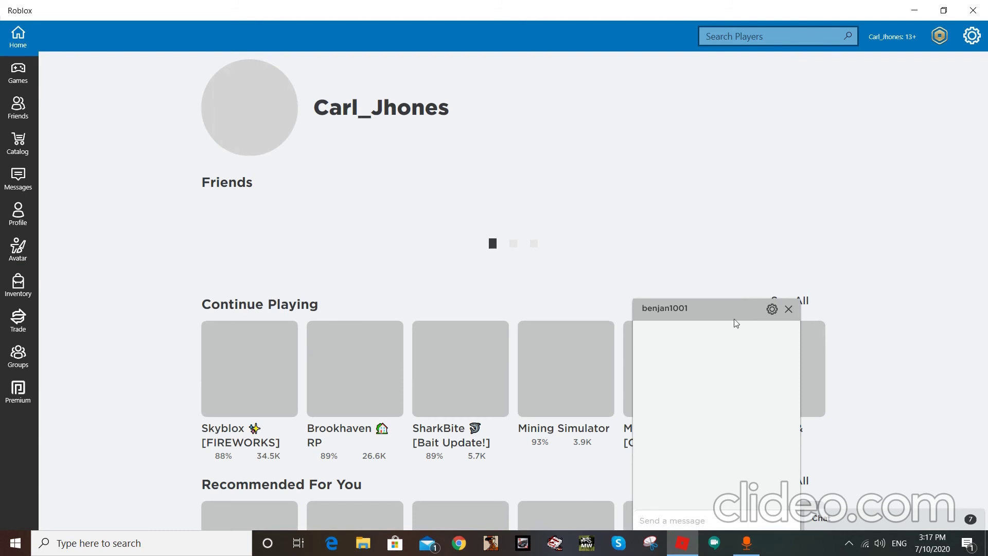
Step: Close the friend chat window on the Roblox home page
left_click(789, 310)
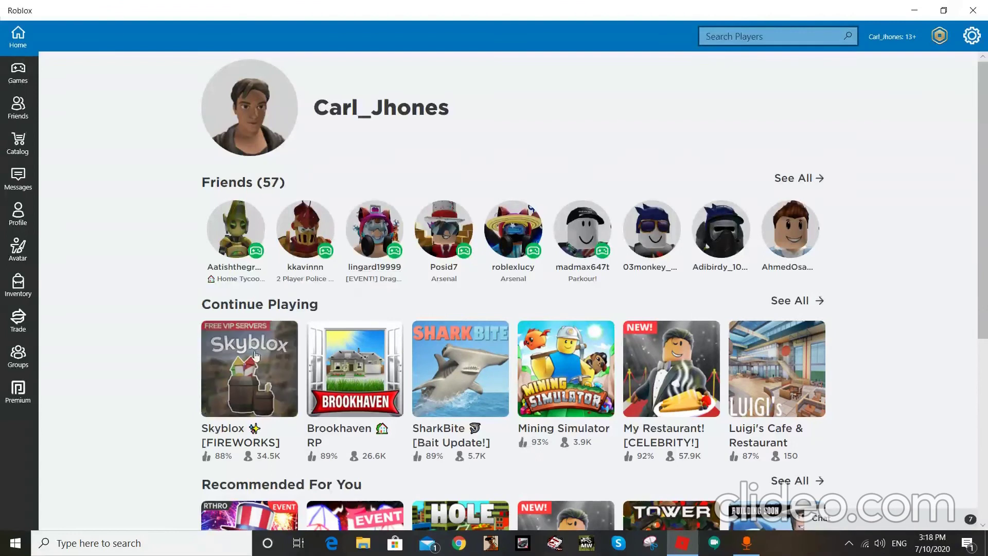
scroll(240, 313, "down", 1)
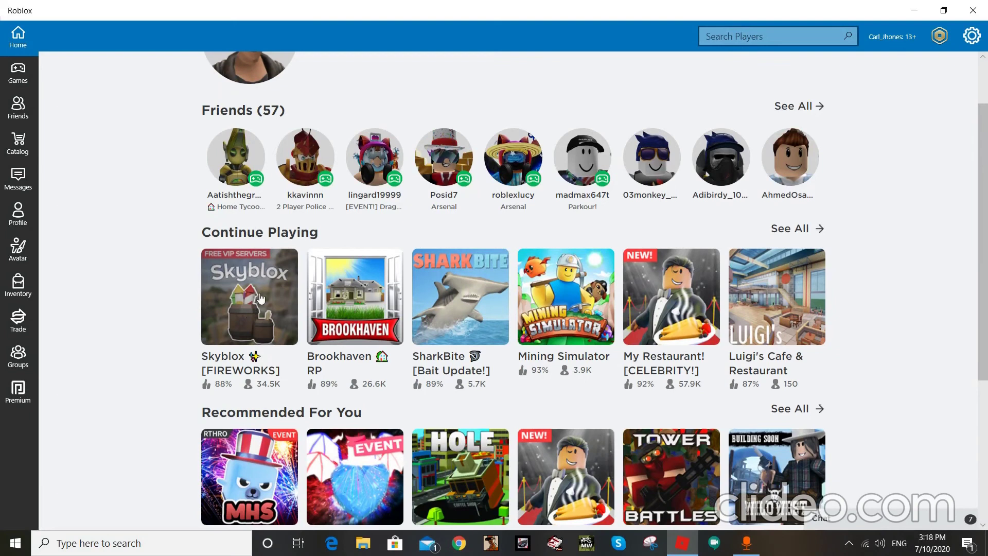
Step: Open the Skyblox [FIREWORKS] page and browse four preview screenshots
left_click(260, 298)
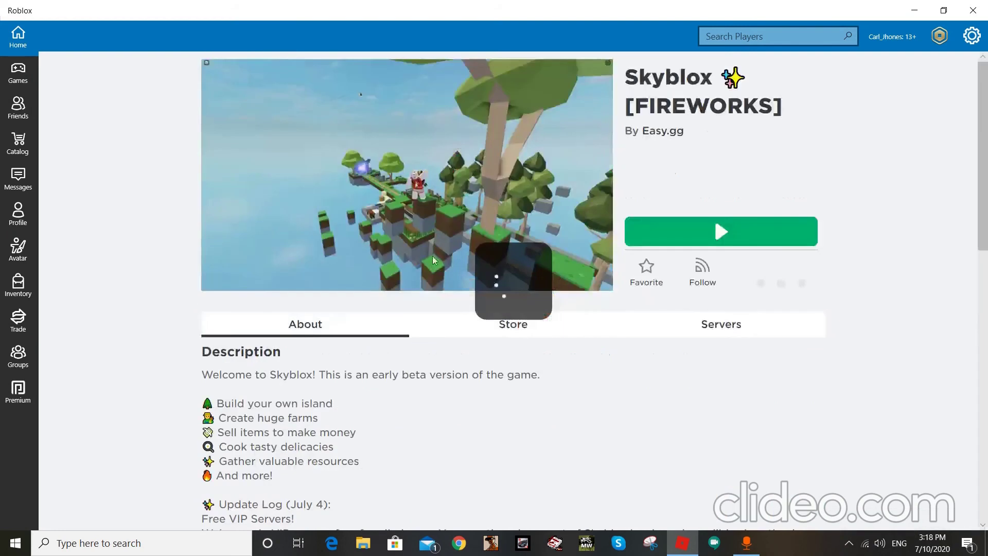
left_click(589, 176)
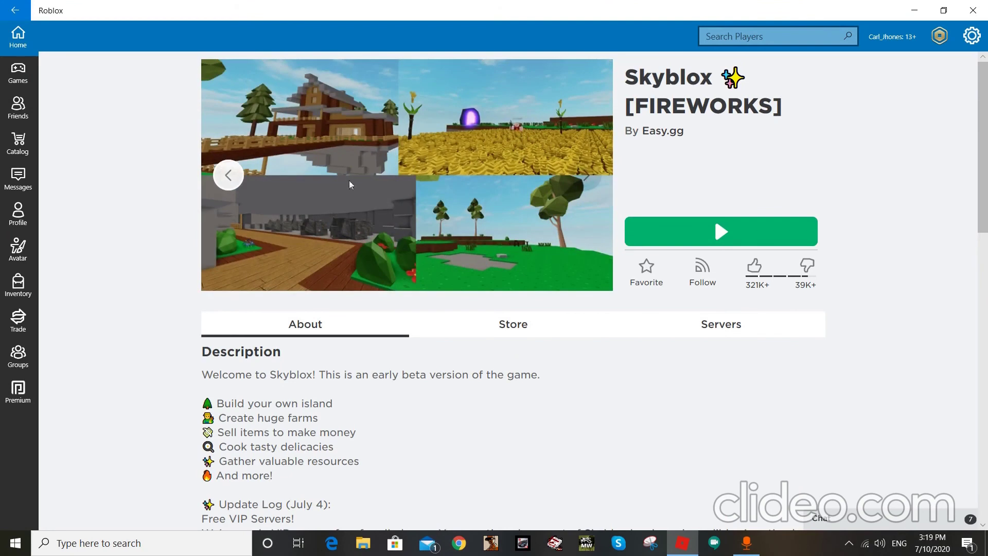
left_click(590, 175)
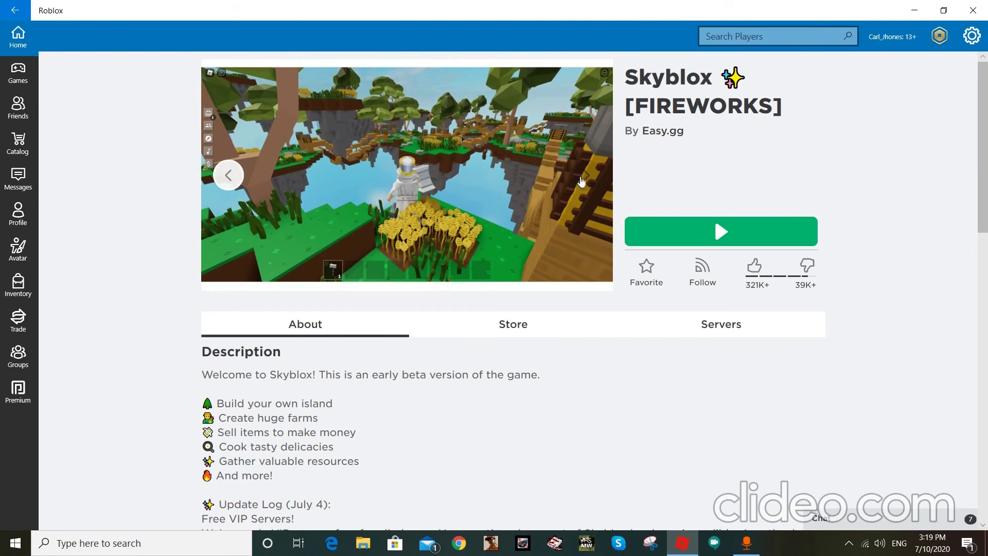
left_click(589, 182)
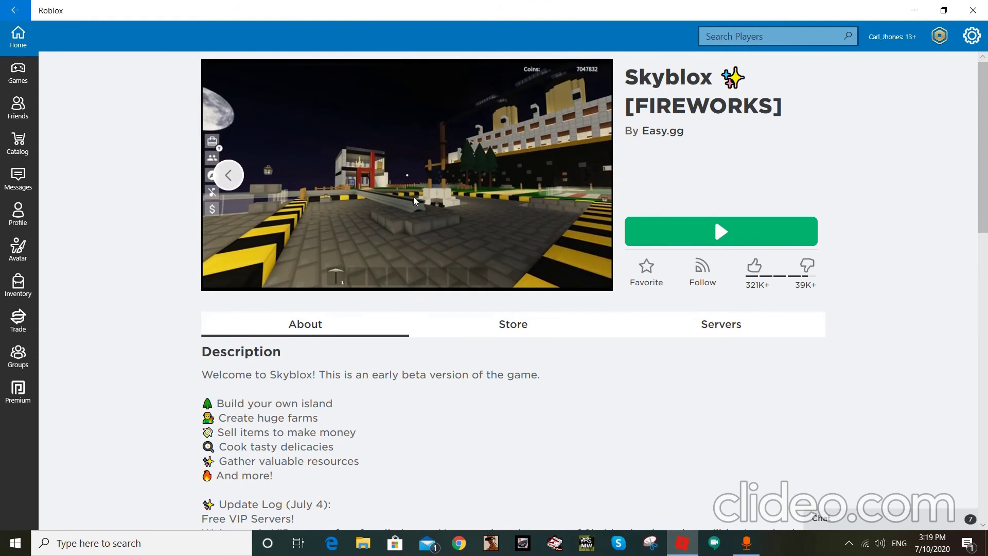
left_click(564, 187)
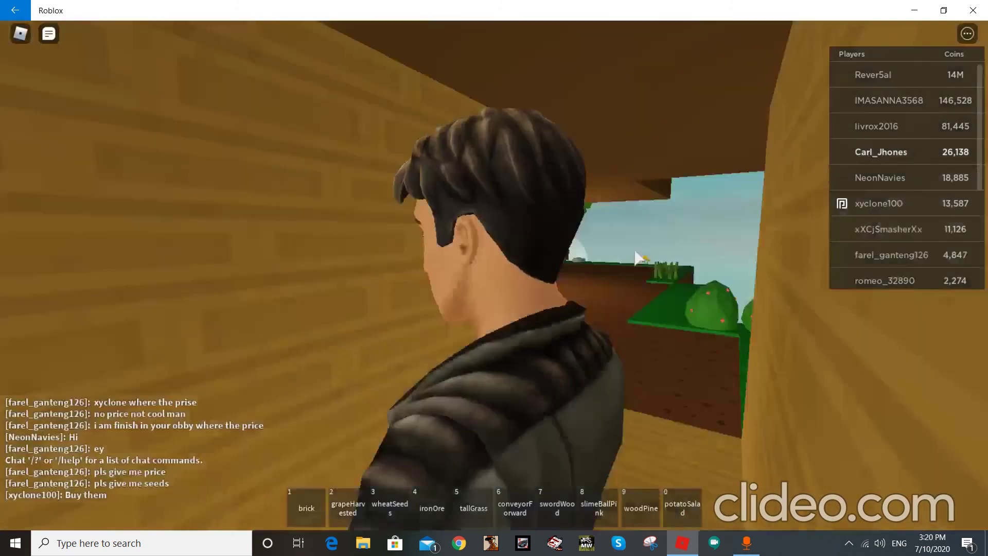
Step: Run the avatar out of the house, across the farm and onto the raised platform
key("w")
key("w")
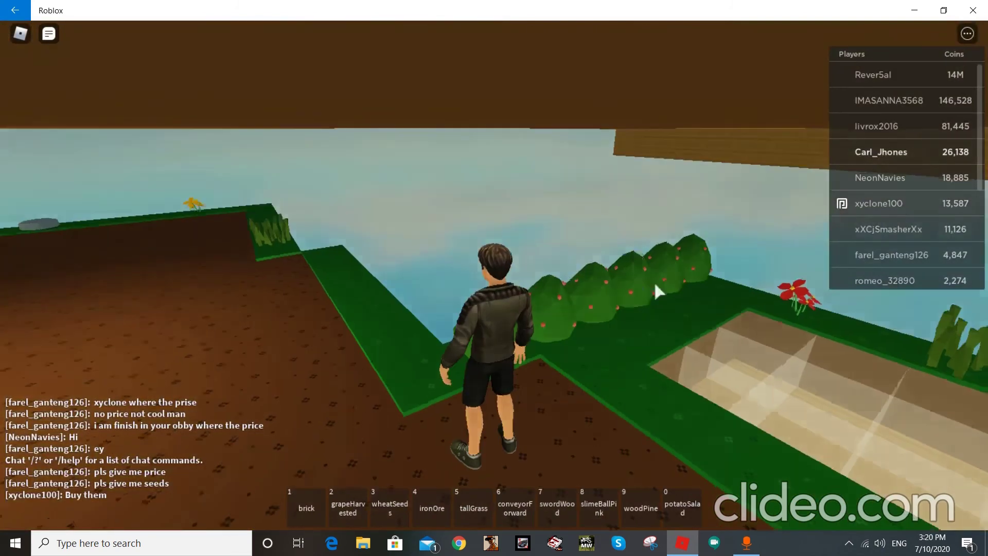
key("s")
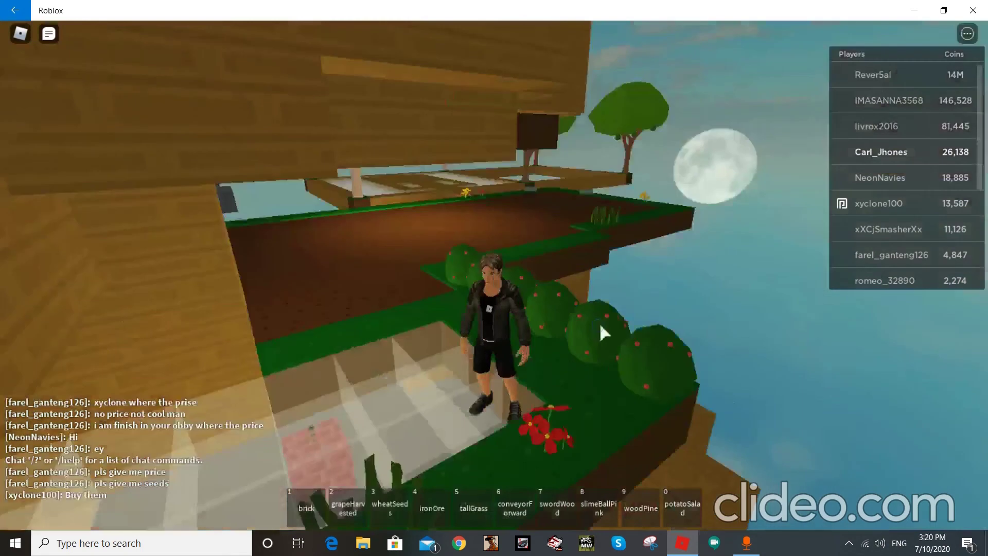
key("w")
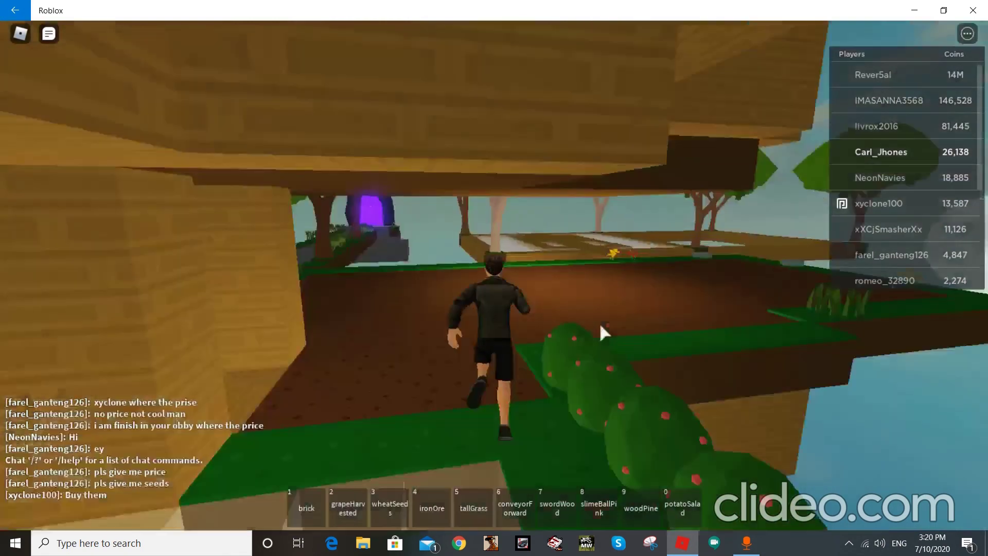
key("w")
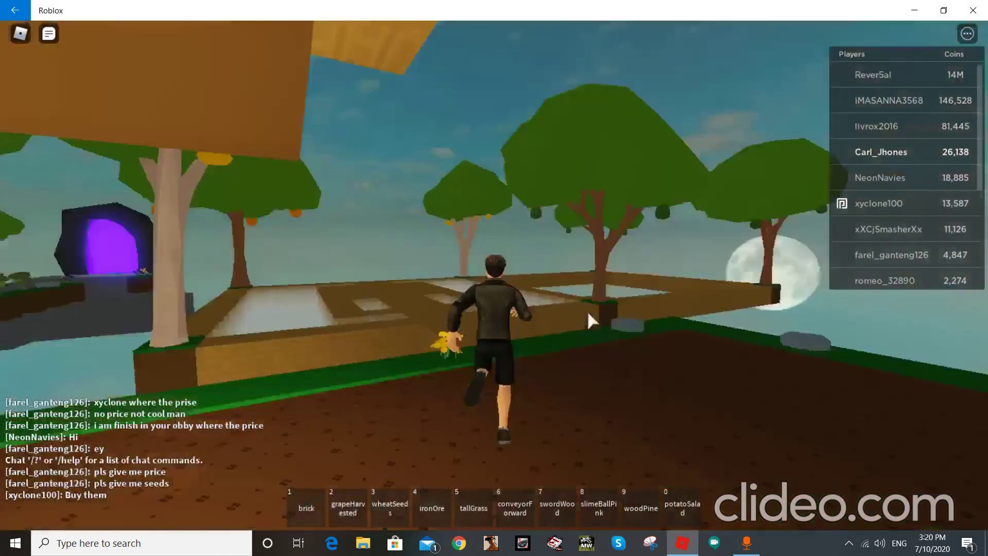
key("w")
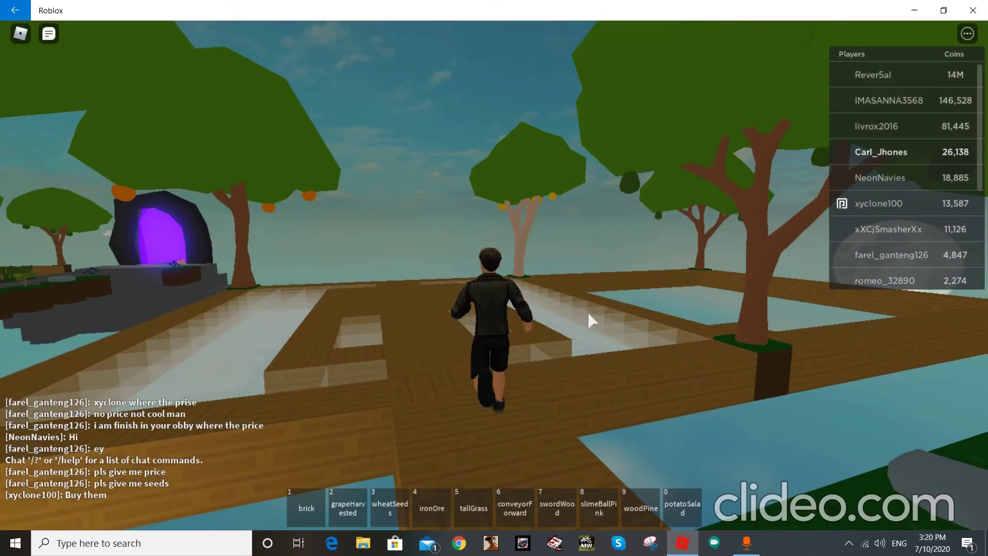
key("w")
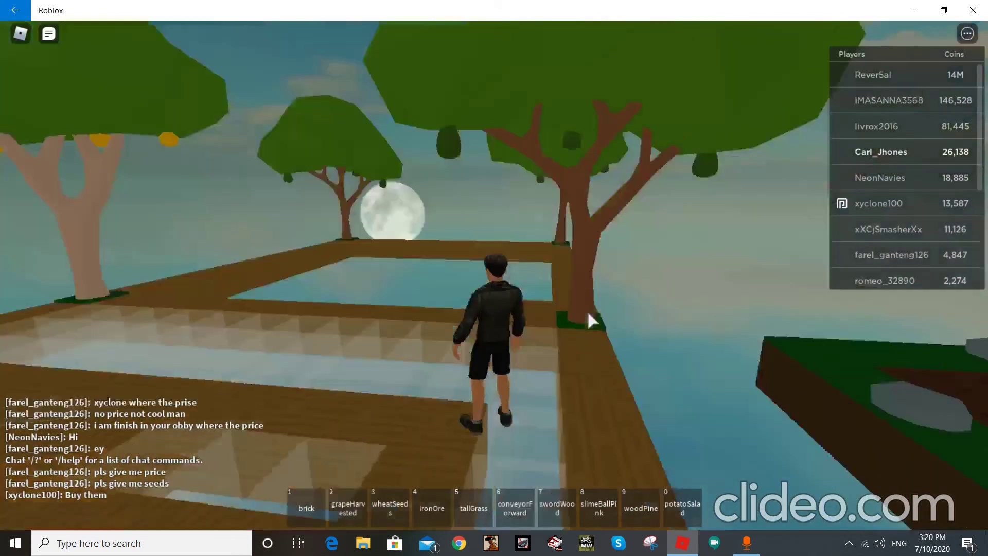
key("d")
key("w")
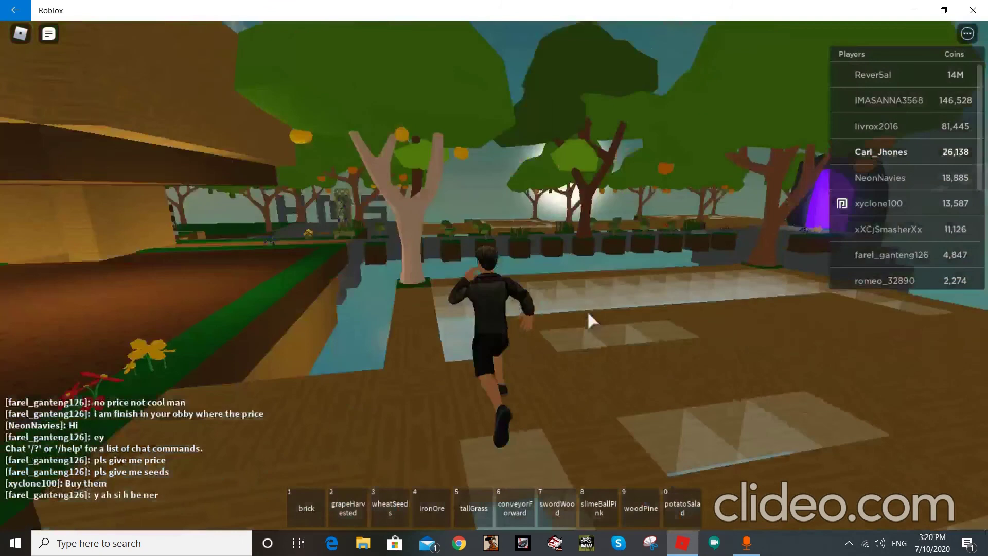
key("s")
key("w")
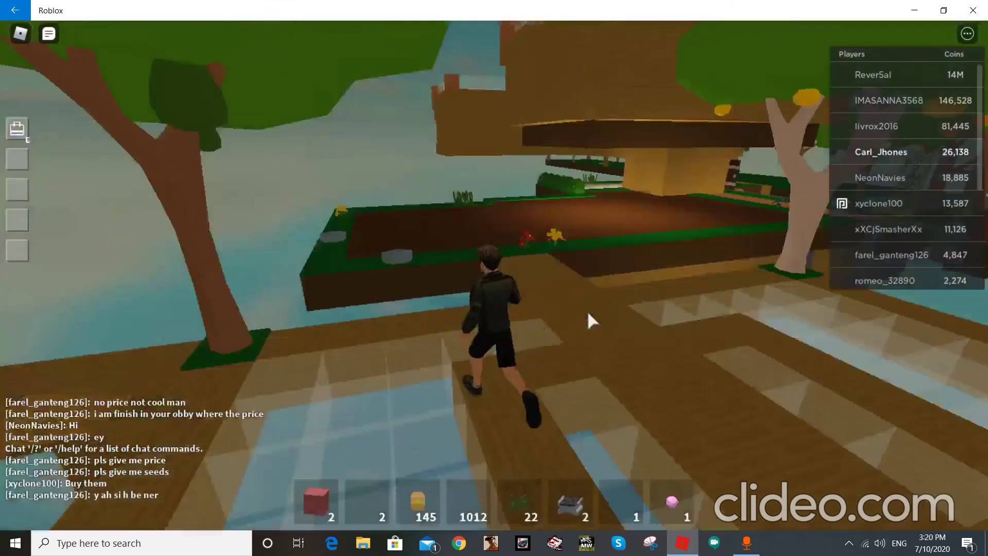
key("space")
key("w")
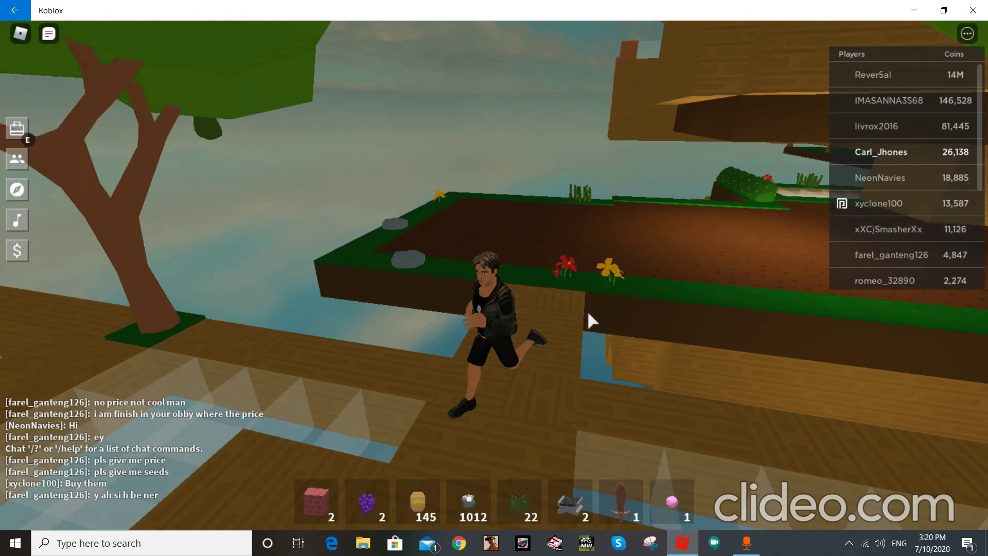
Step: Head past the trees and house along the green path toward the purple portal
key("w")
mouse_move(588, 310)
left_mouse_down()
mouse_move(580, 189)
mouse_move(567, 282)
left_mouse_up()
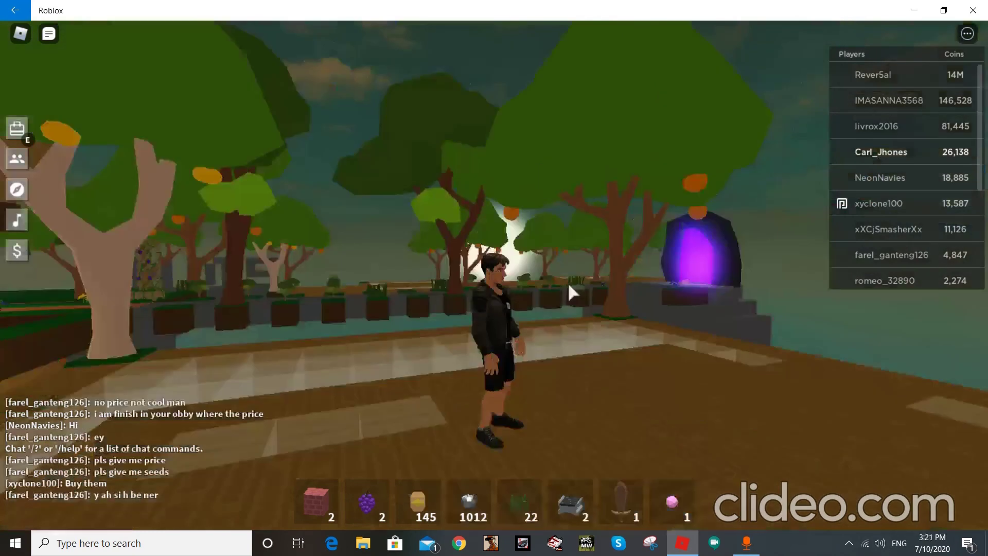
key("w")
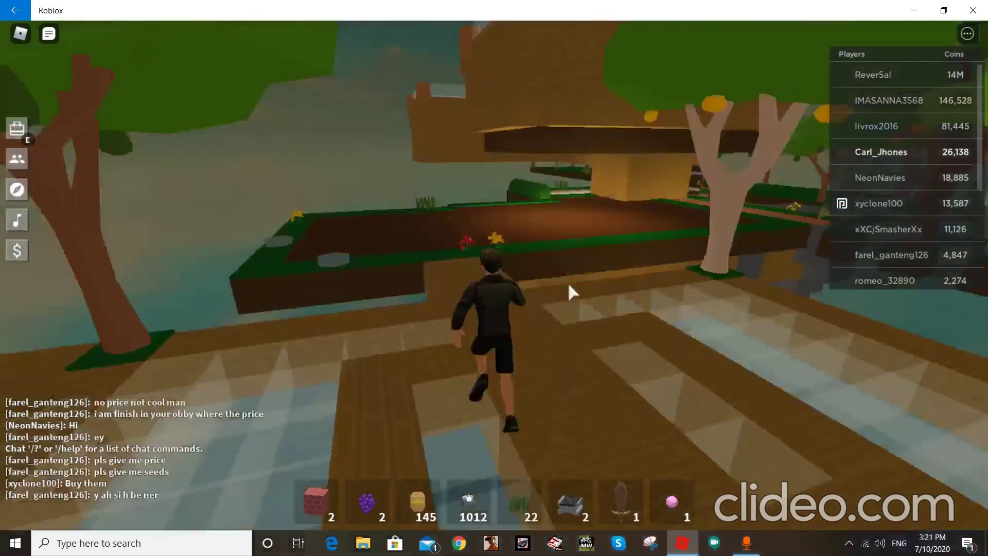
key("w")
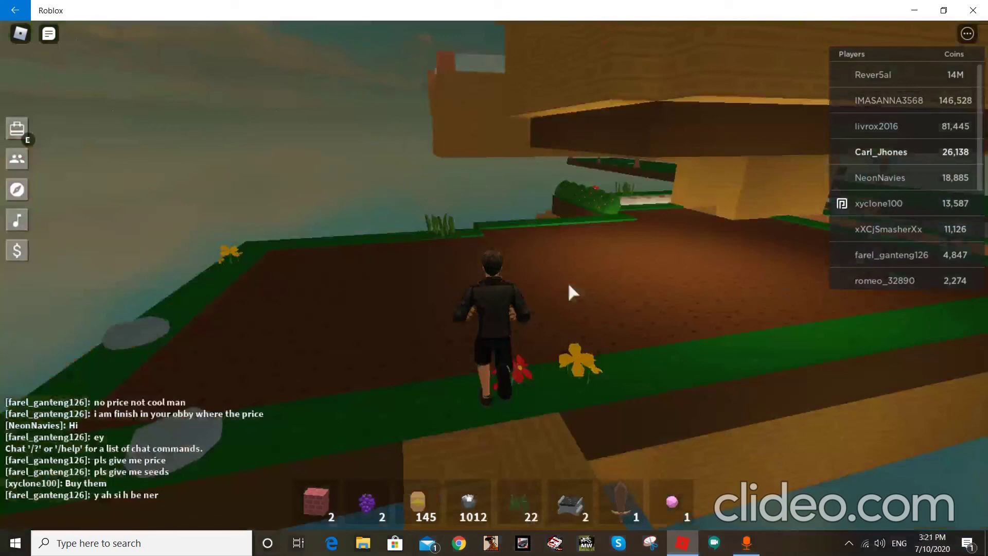
key("w")
key("w")
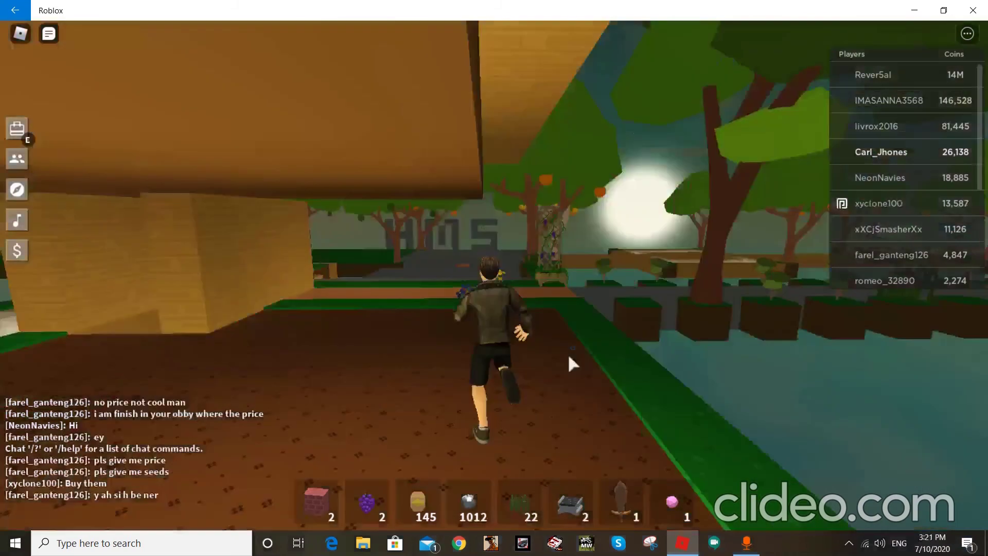
key("w")
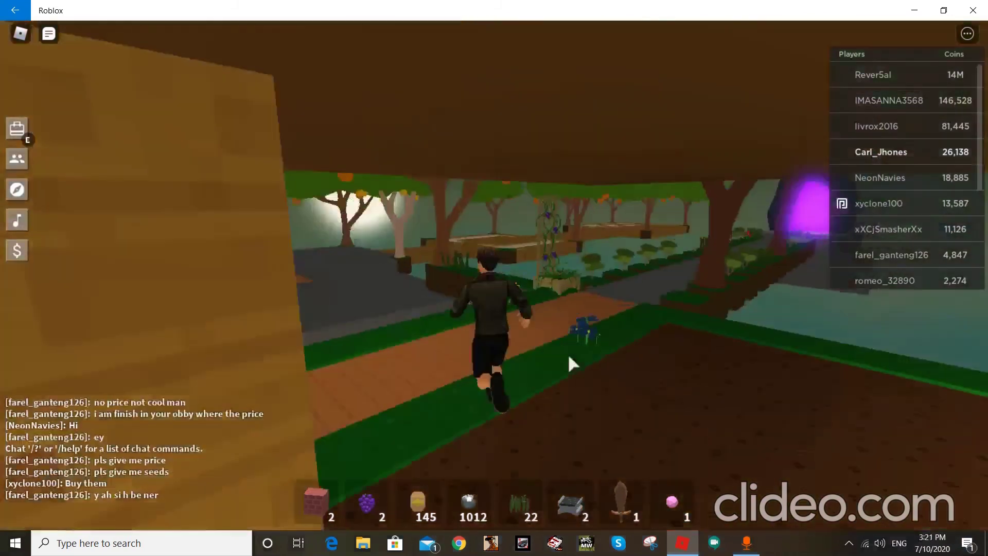
key("w")
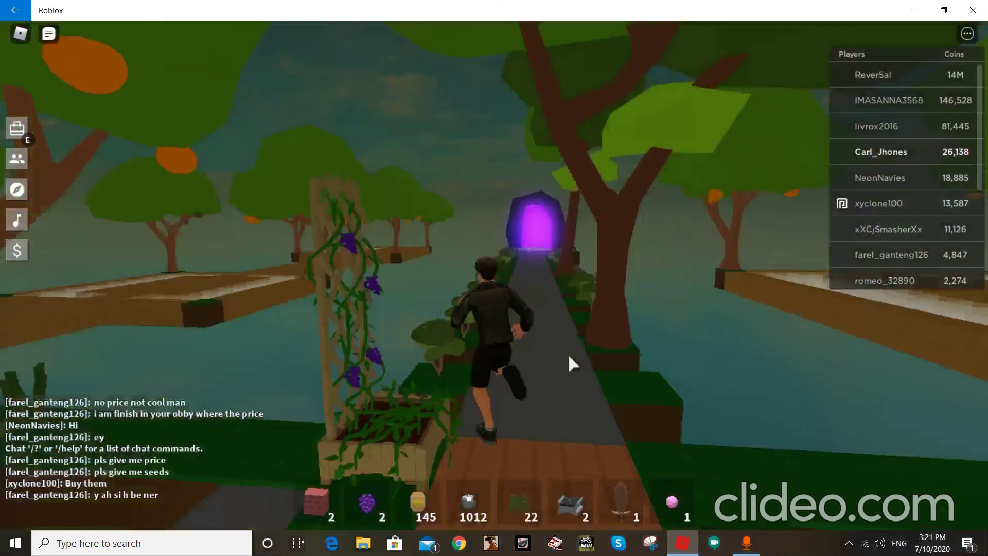
key("w")
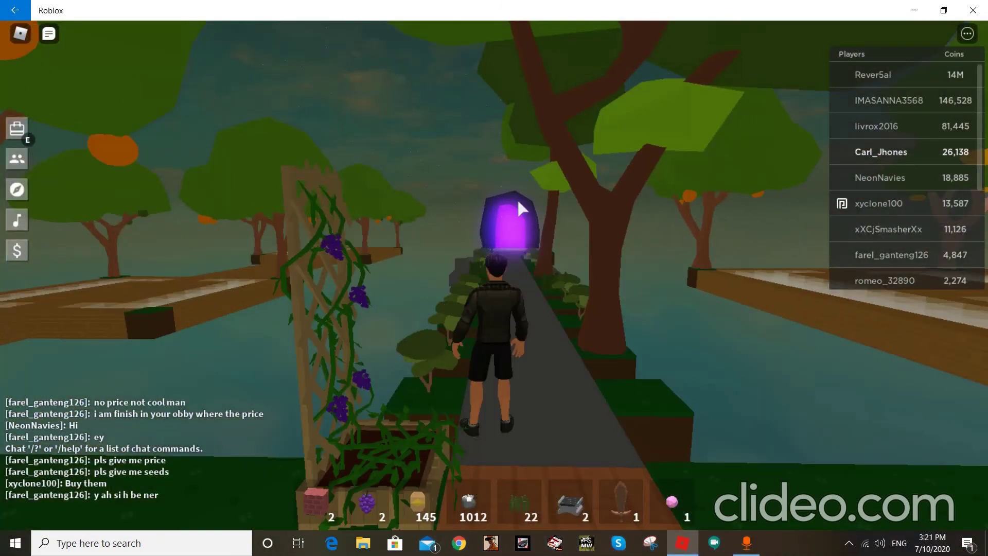
Step: Put the Tall Grass away in the backpack
key("e")
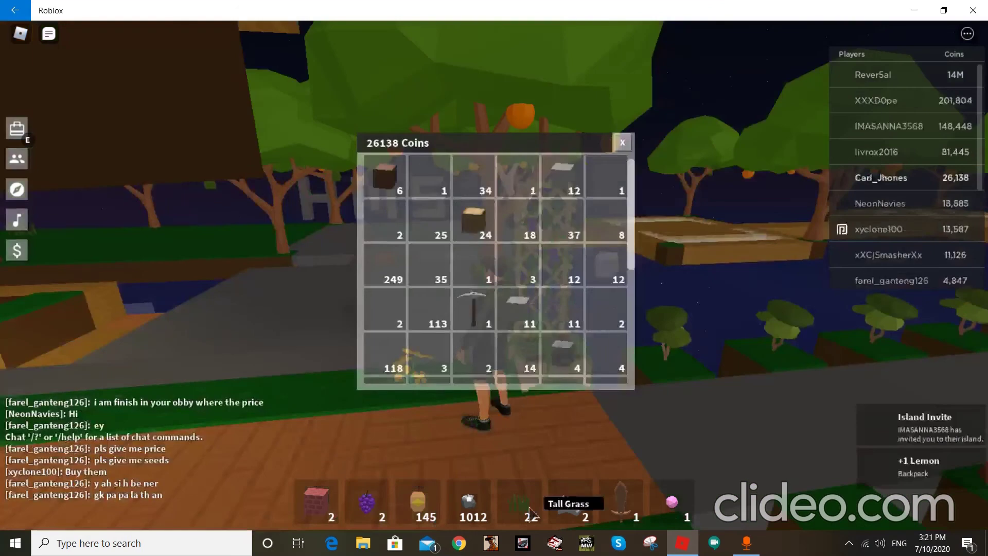
left_click(530, 513)
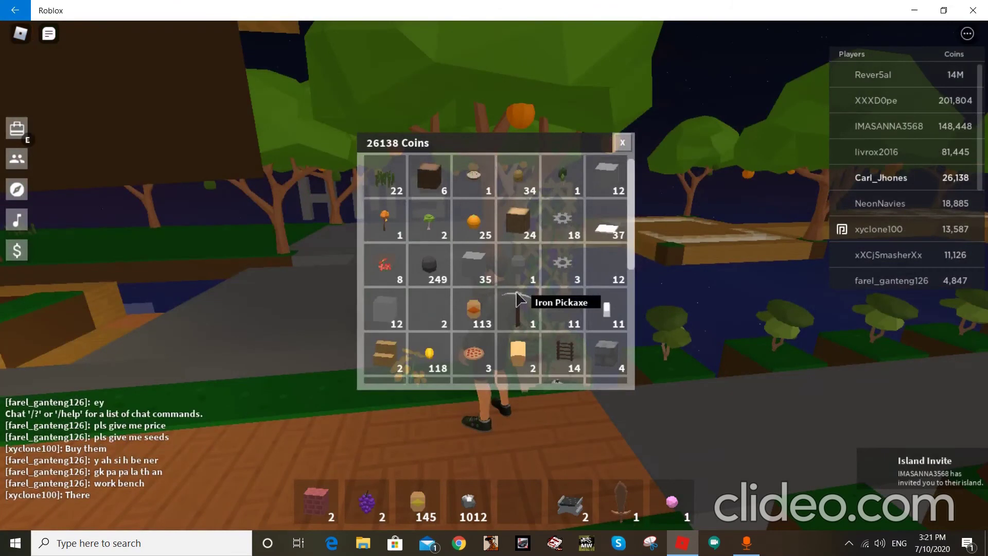
left_click(515, 324)
key("e")
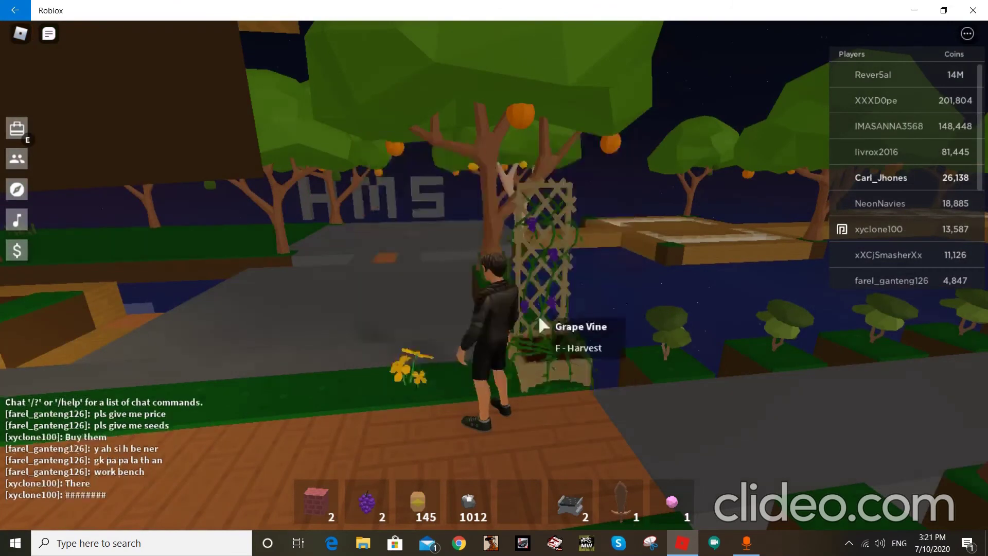
Step: Harvest the grape vine and plant Grape Seeds in the empty planter
left_click(540, 315)
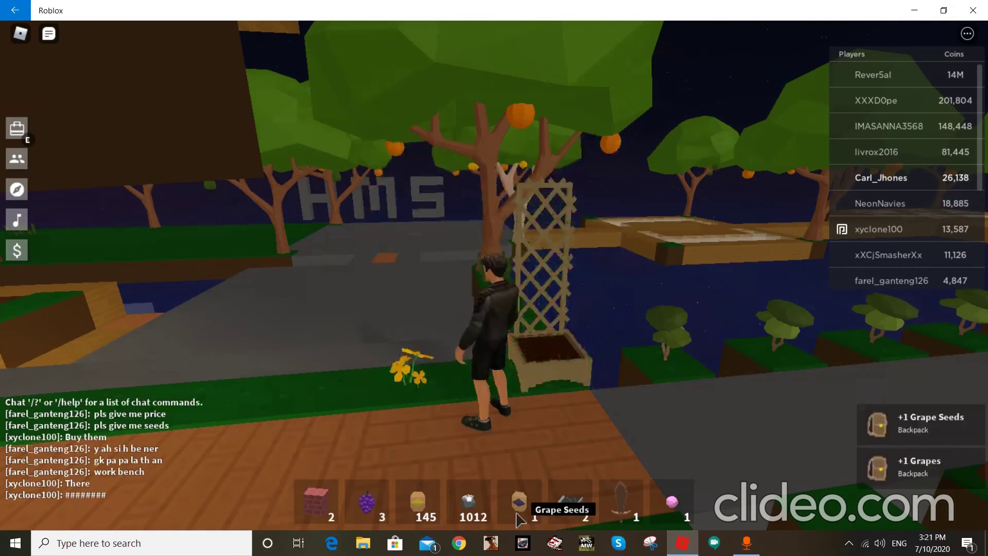
left_click(519, 506)
left_click(558, 361)
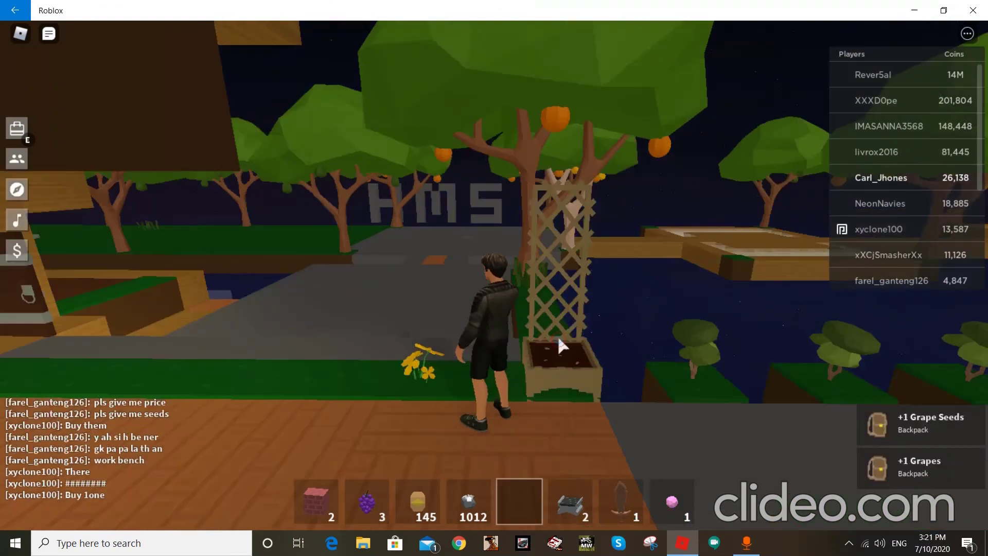
Step: Walk along the path to the orange trees and pick an orange
key("s")
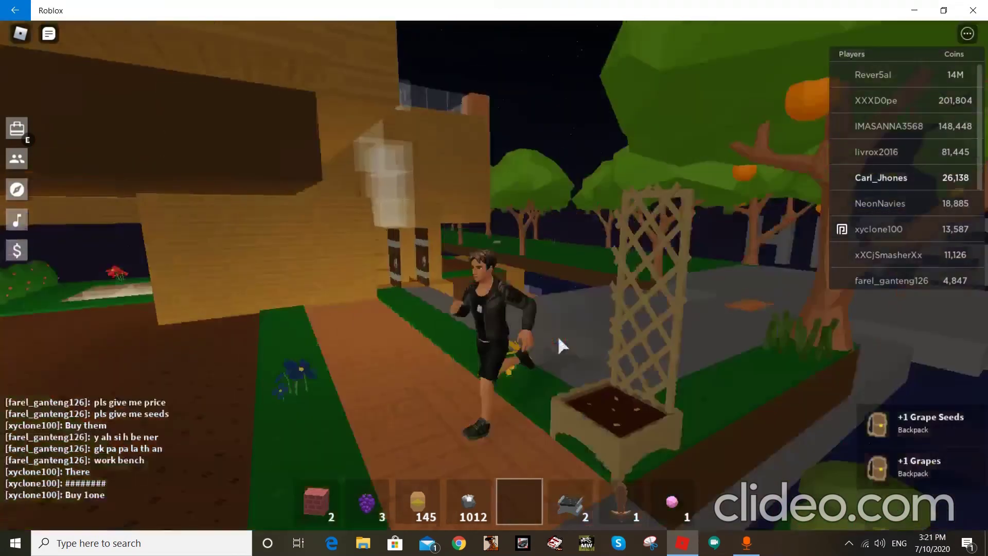
key("w")
key("space")
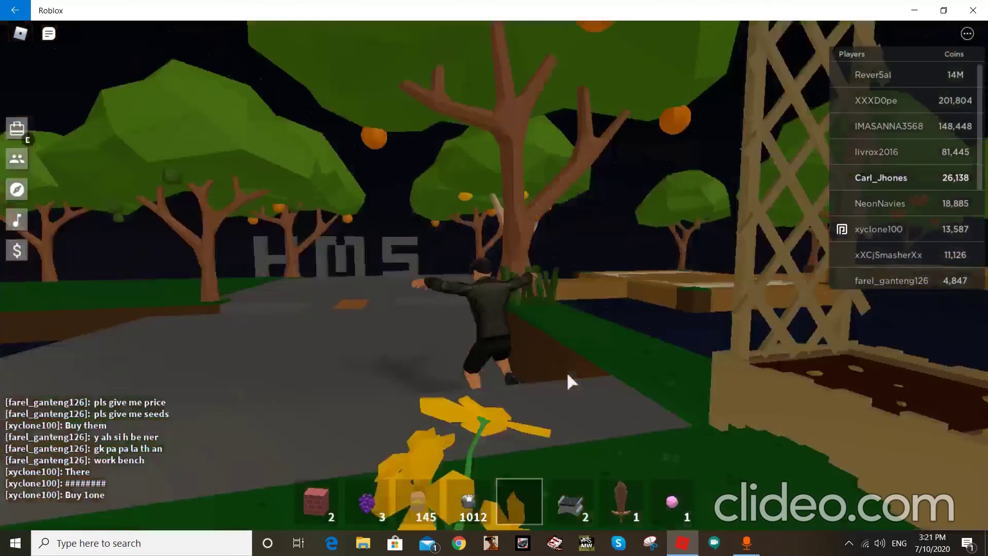
key("d")
key("w")
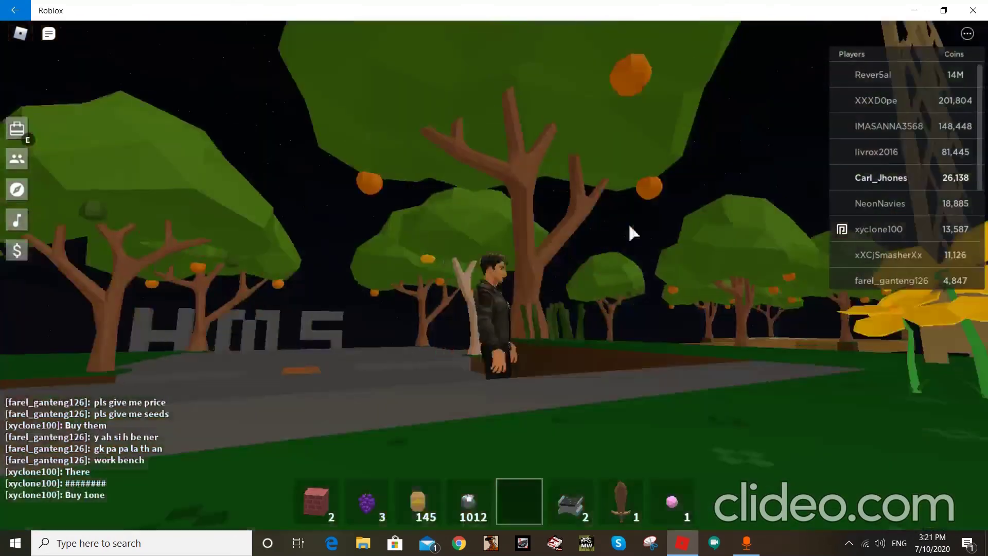
key("f")
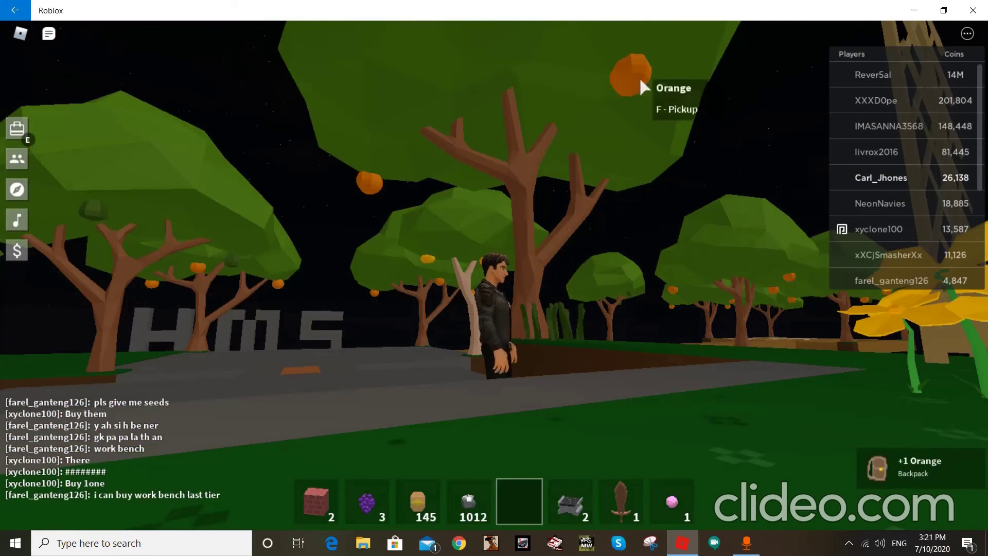
Step: Pick two more oranges and run through the orchard toward the wooden building
key("f")
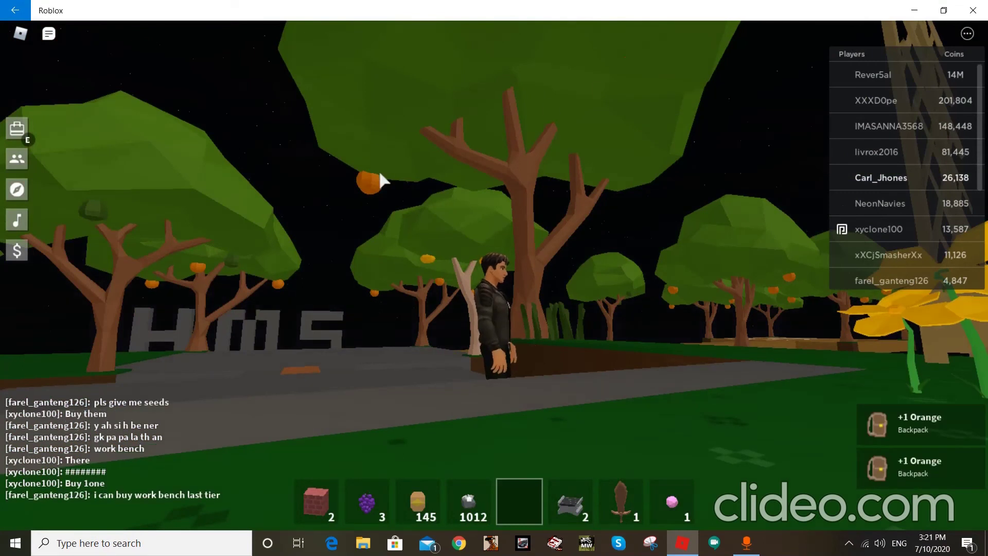
key("Right")
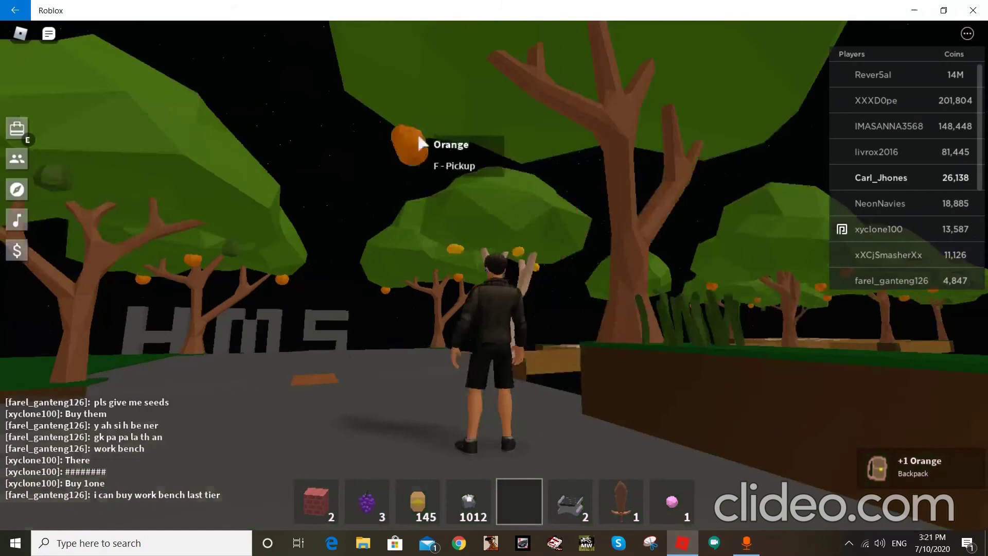
key("f")
key("w")
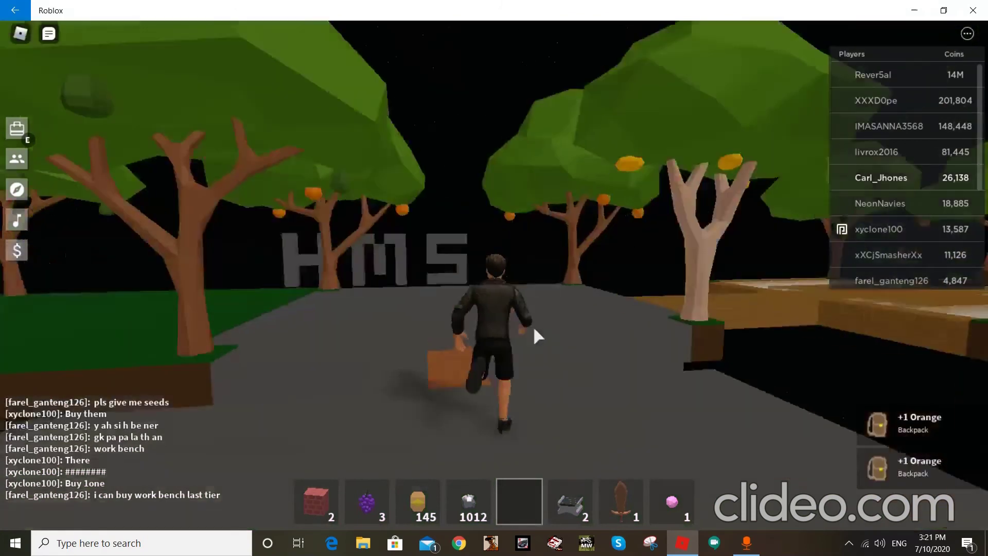
key("w")
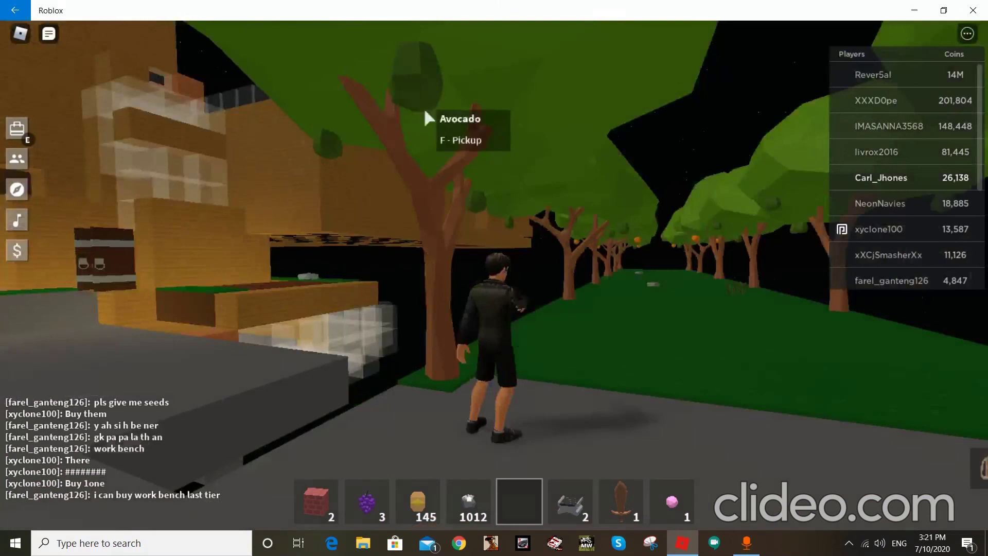
Step: Pick the avocados beside the wooden building and at the next tree
key("f")
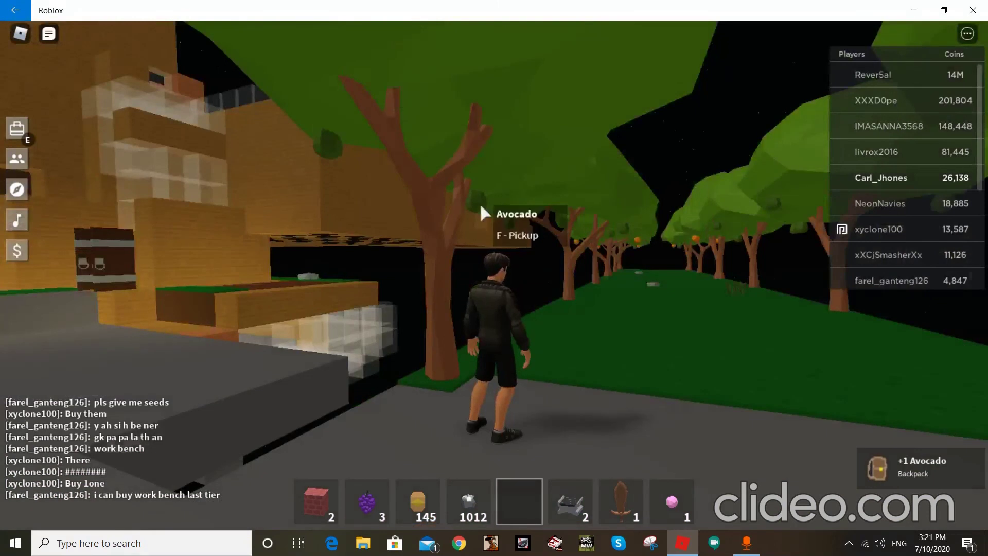
key("a")
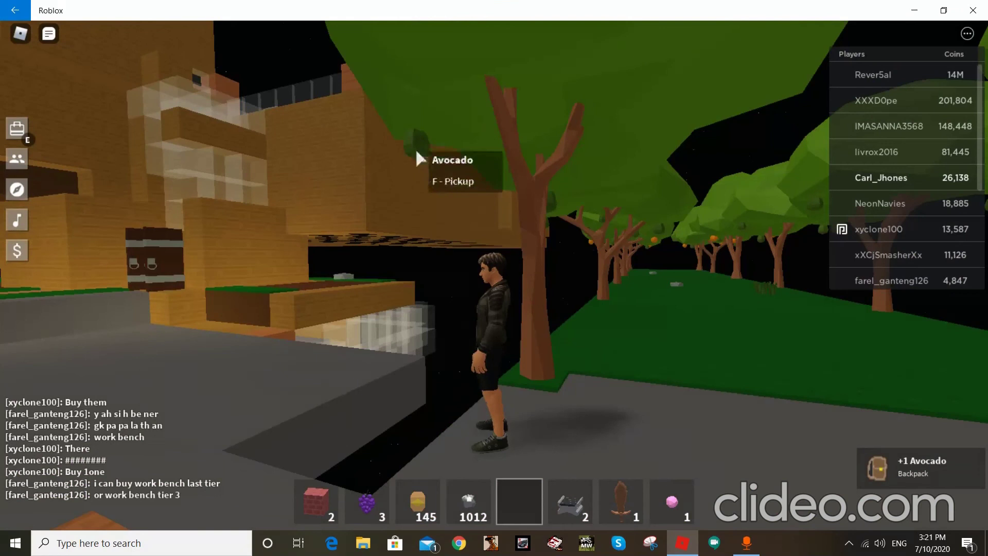
key("f")
key("w")
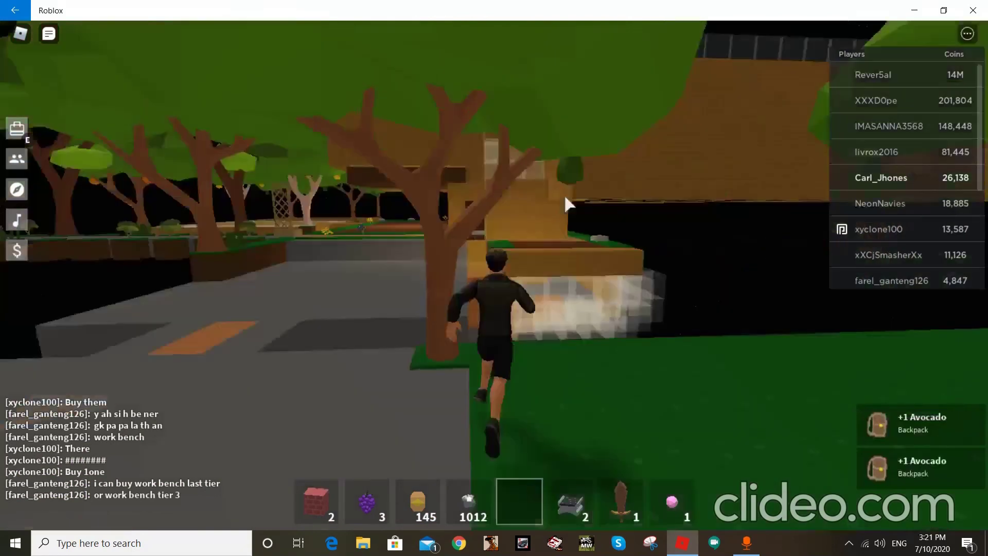
key("w")
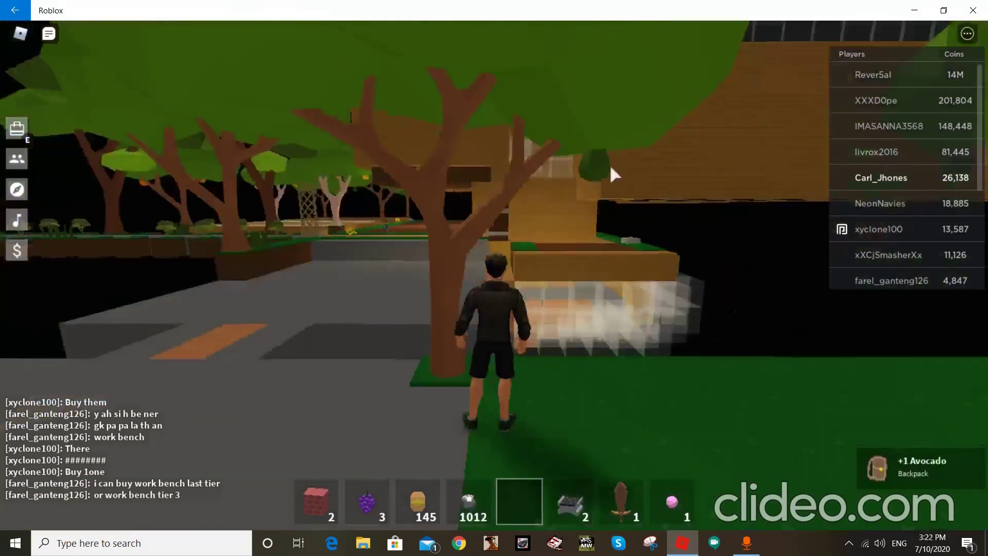
key("f")
key("a")
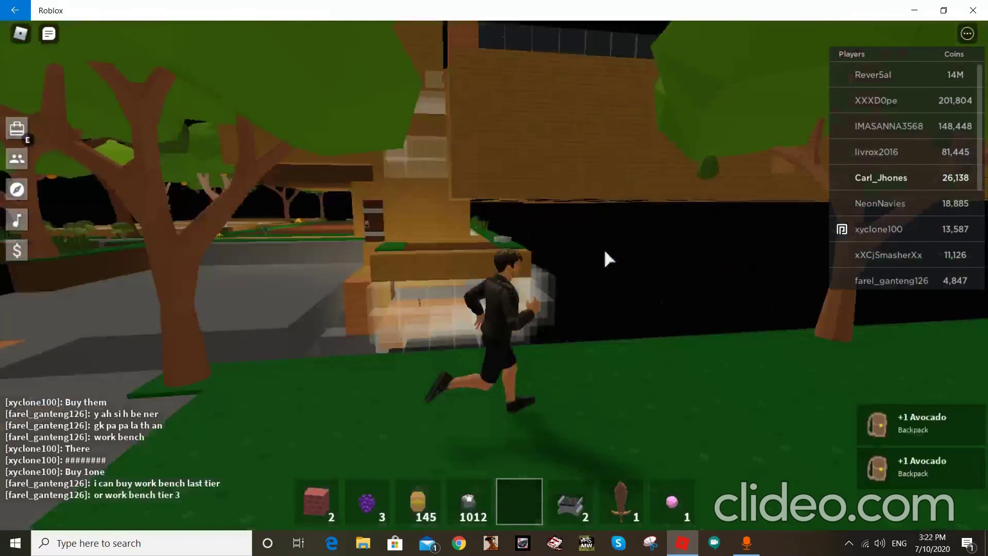
key("w")
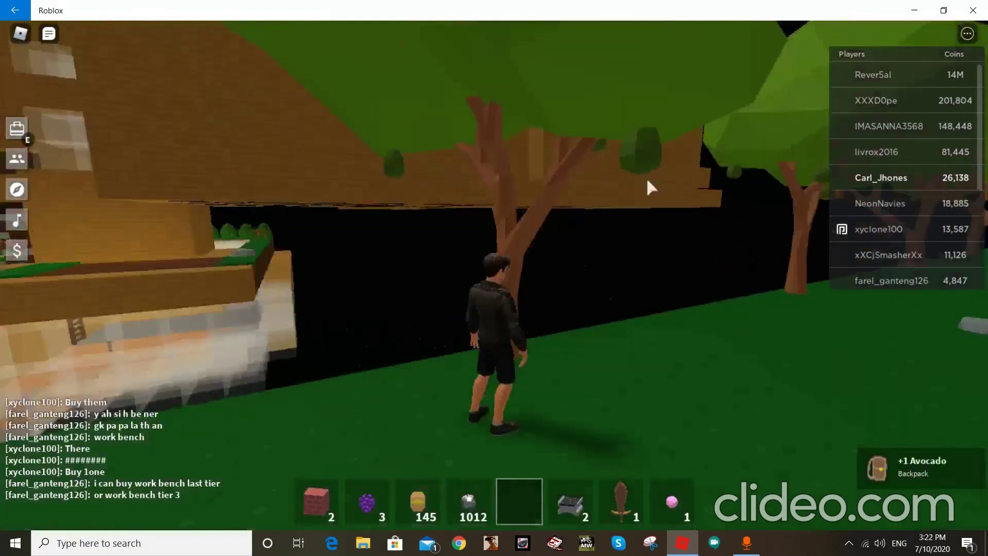
key("f")
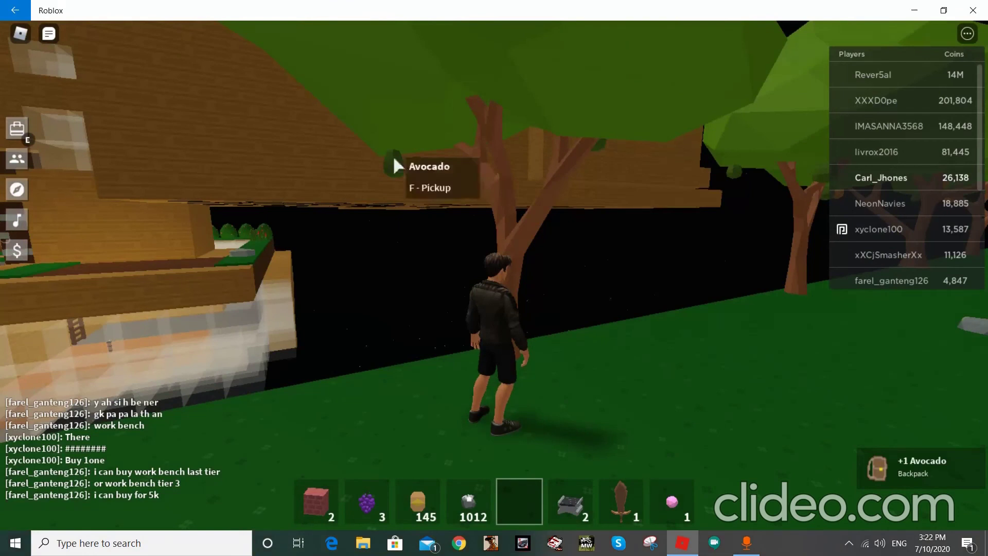
key("f")
key("w")
key("w")
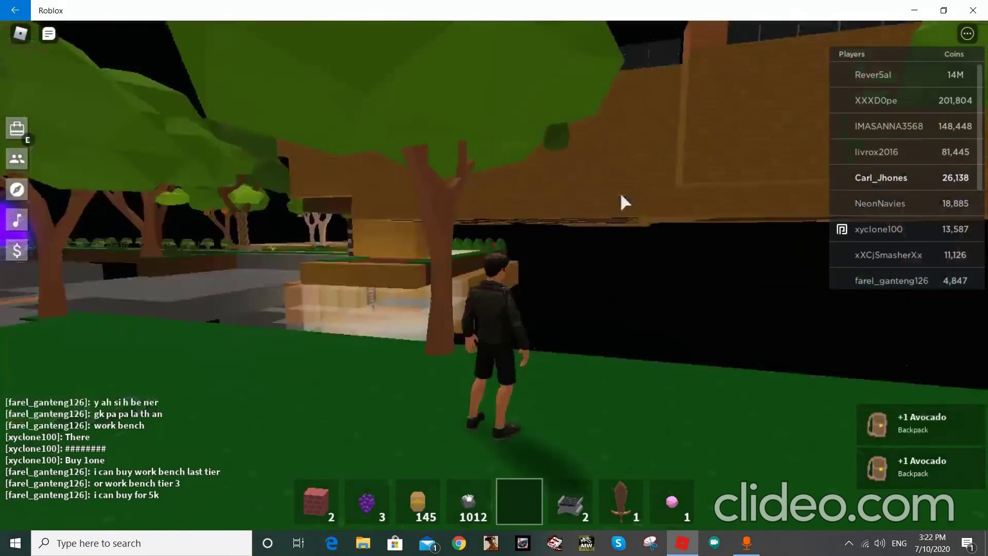
Step: Collect the avocado in the next tree and the one overhead
left_click(591, 128)
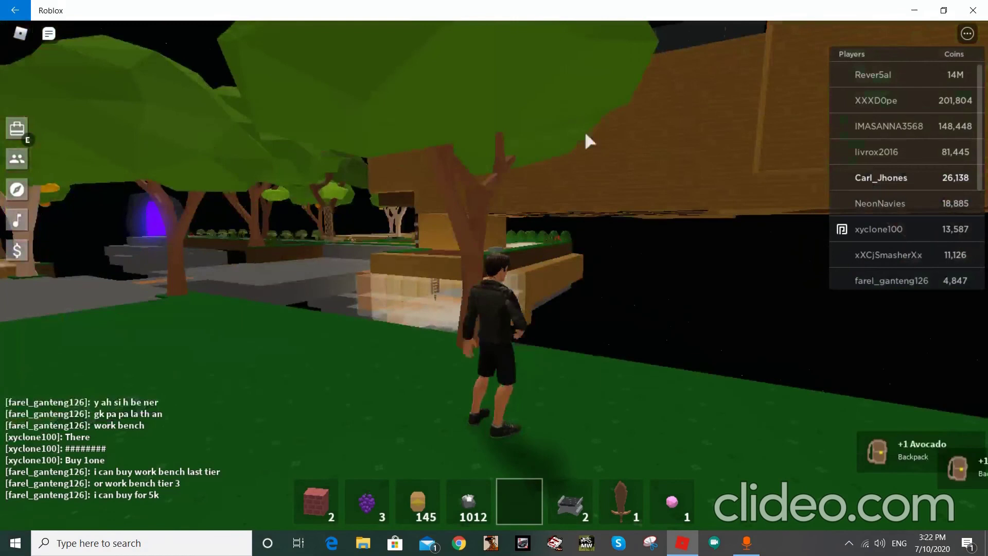
key("w")
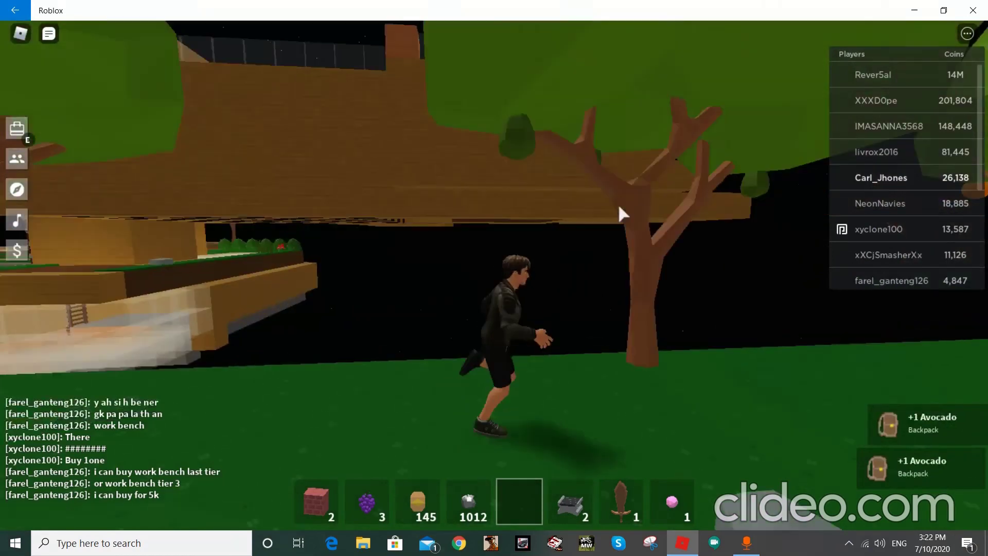
key("w")
key("f")
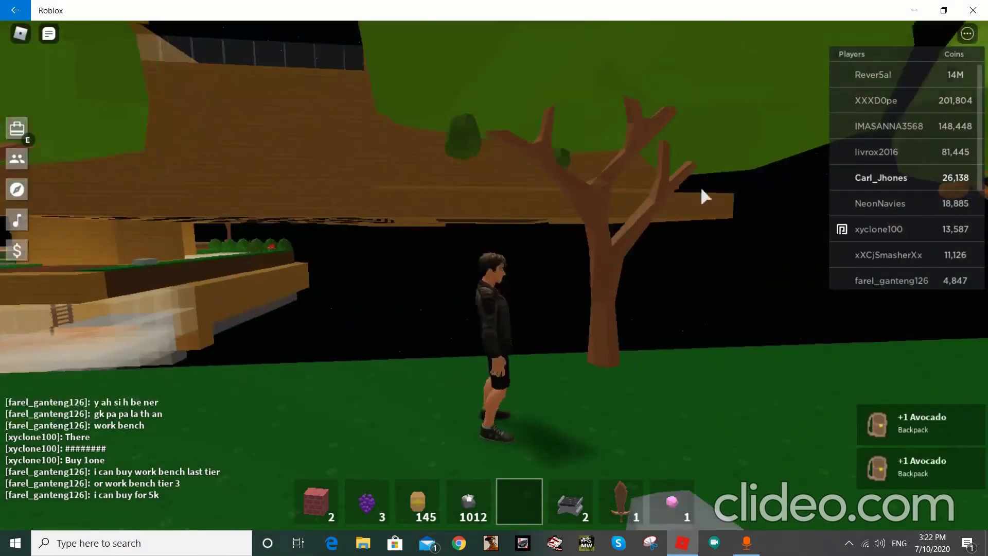
left_click(485, 150)
key("w")
left_click_drag(528, 177, 522, 173)
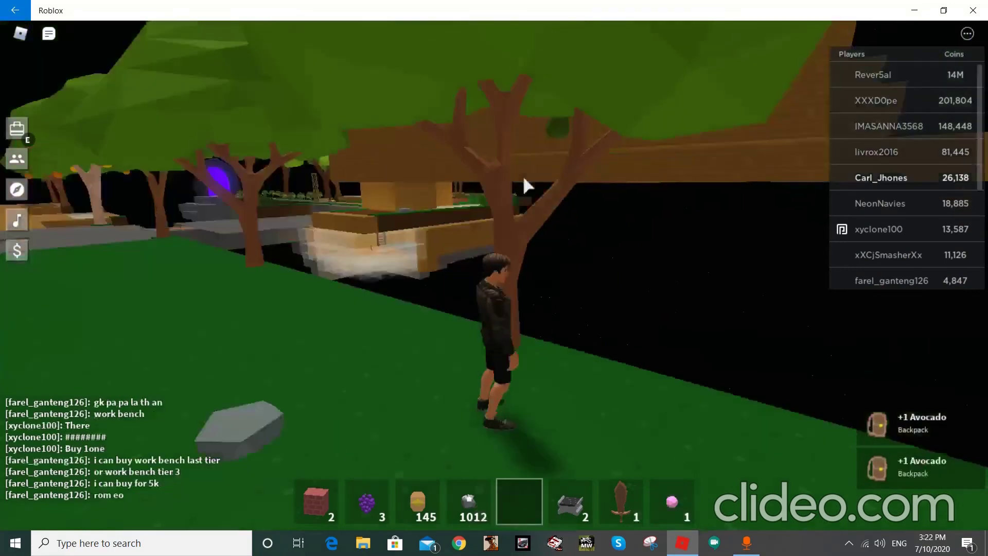
Step: Grab two more avocados while heading toward the orange trees
left_click(554, 125)
key("w")
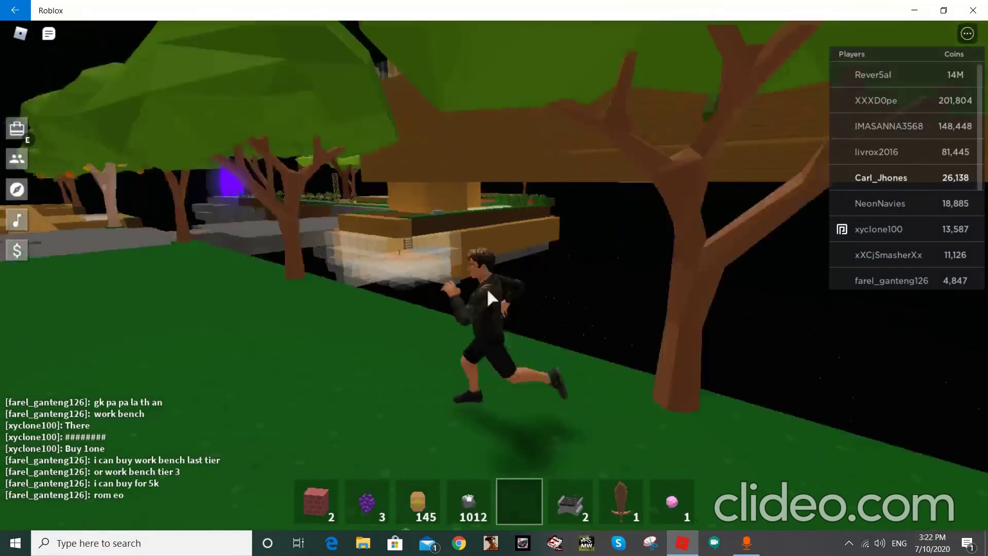
left_click_drag(487, 288, 487, 288)
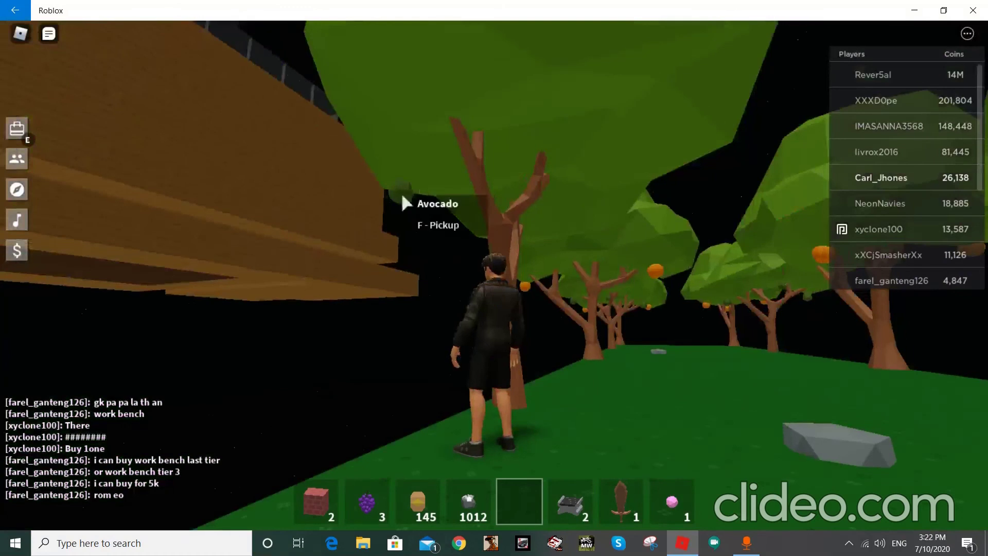
key("f")
key("w")
left_click_drag(400, 190, 577, 347)
key("w")
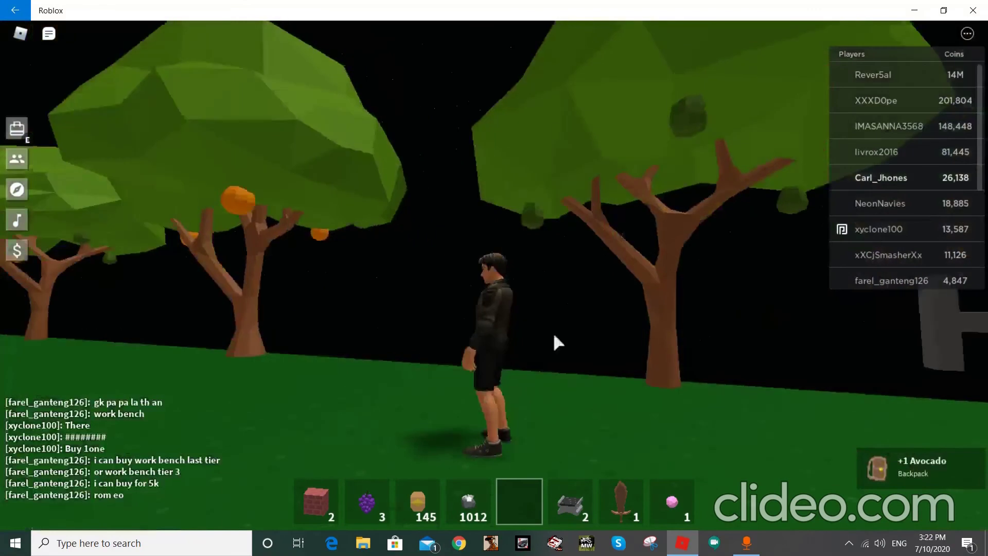
Step: Move through the orchard, picking a nearby avocado and swinging at a tree
key("f")
right_click(529, 266)
key("w")
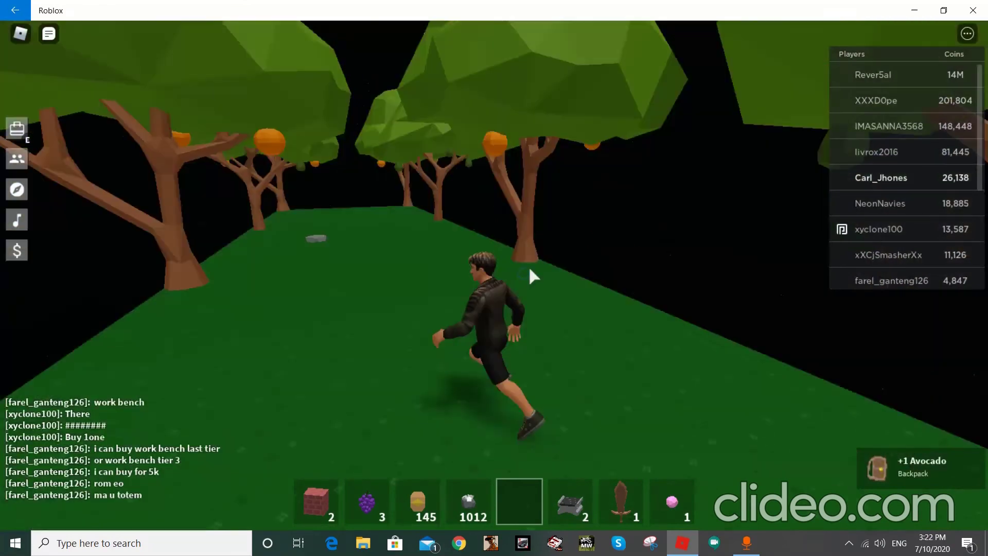
key("w")
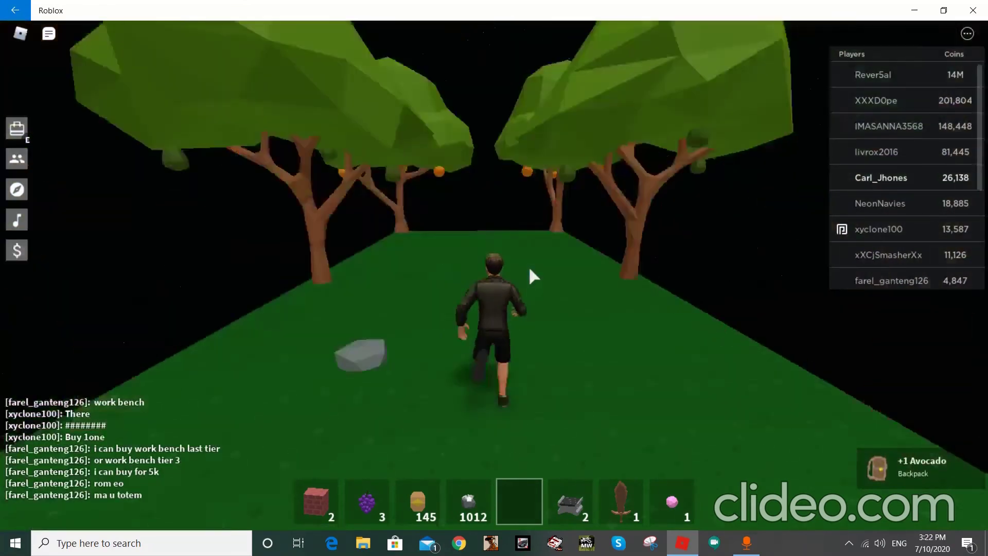
key("w")
mouse_move(528, 264)
left_mouse_down()
mouse_move(576, 237)
mouse_move(613, 317)
mouse_move(625, 276)
left_mouse_up()
key("f")
key("w")
key("a")
key("w")
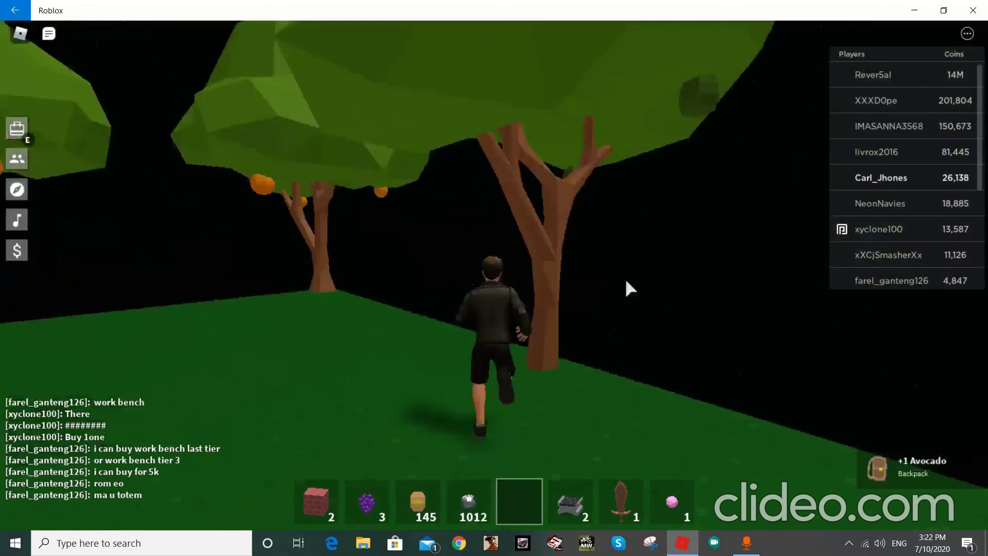
key("f")
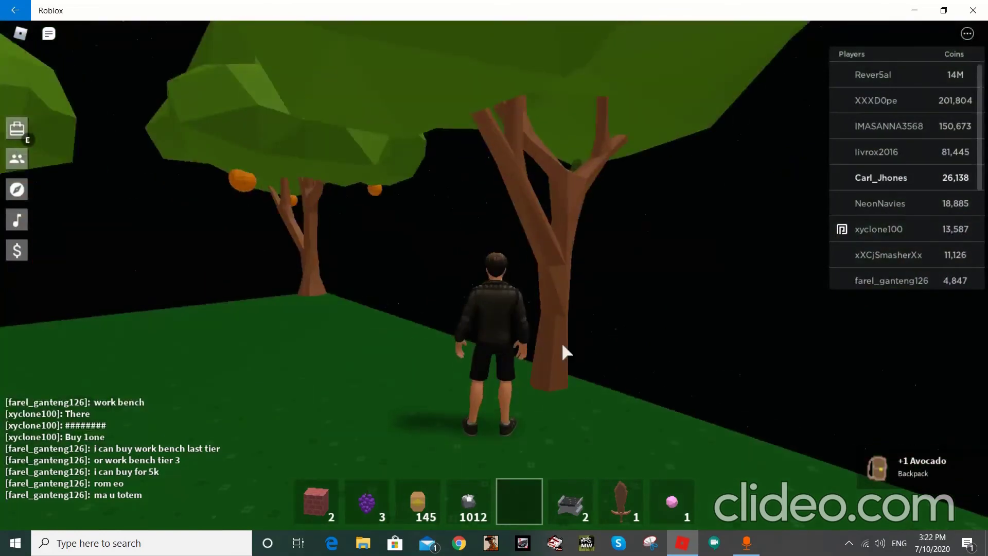
key("d")
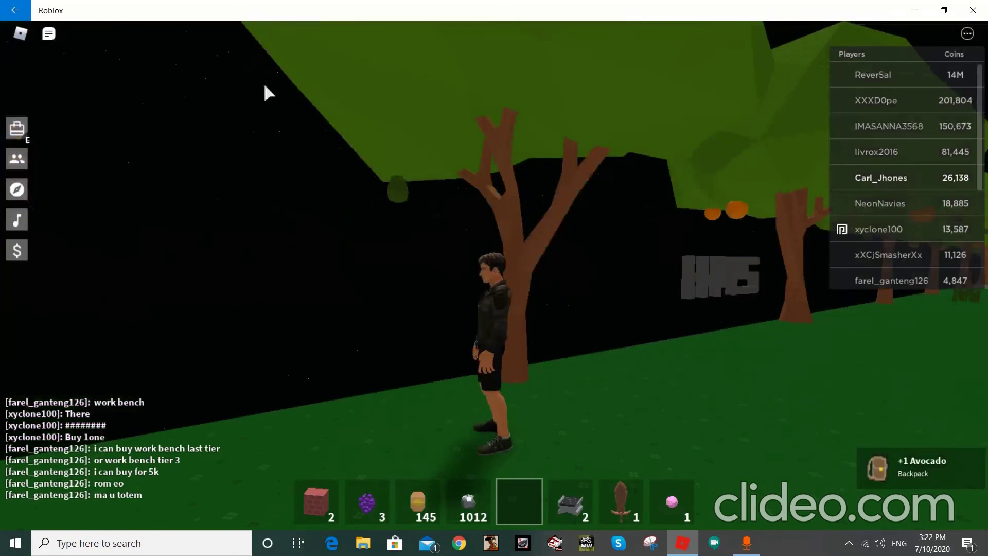
left_click(420, 179)
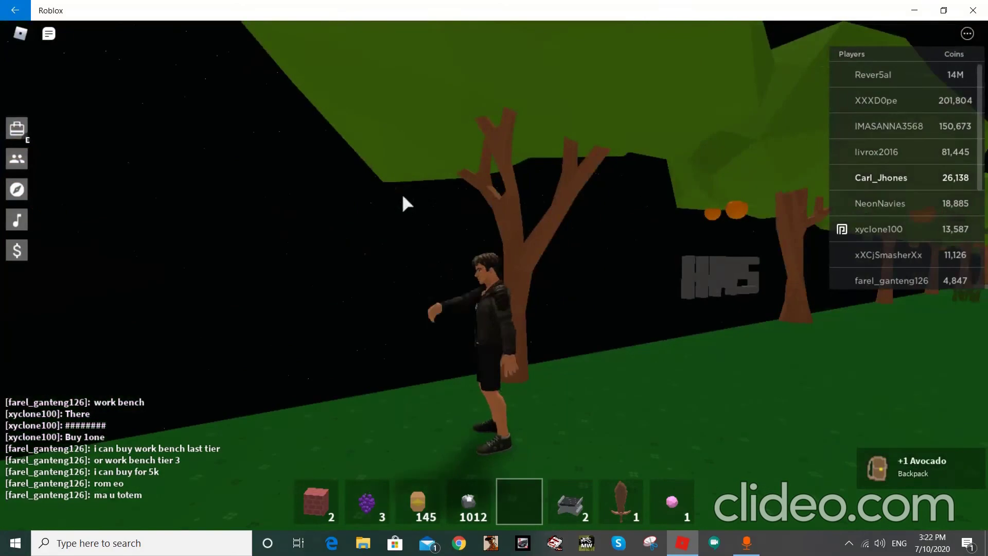
Step: Pick several oranges and collect the Orange Tree Sapling
key("w")
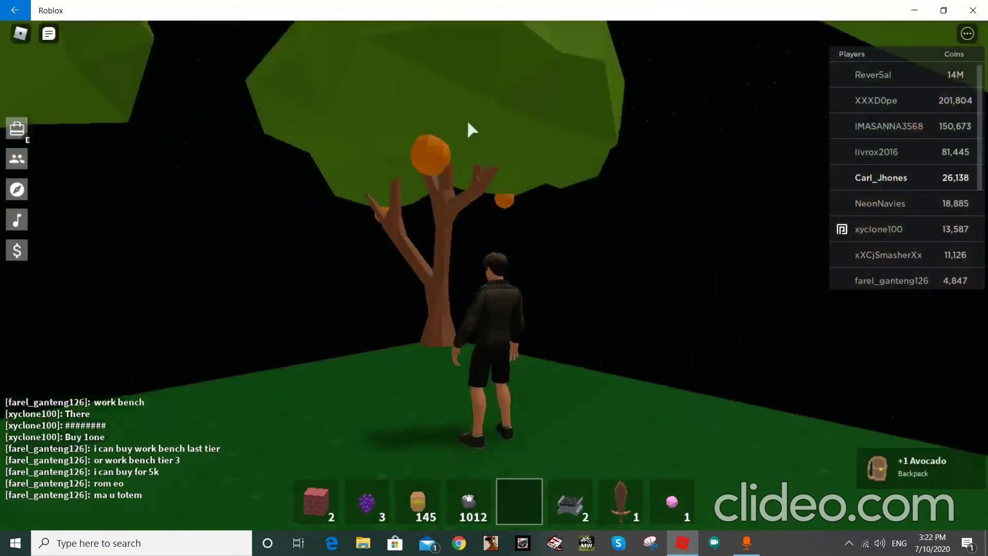
key("e")
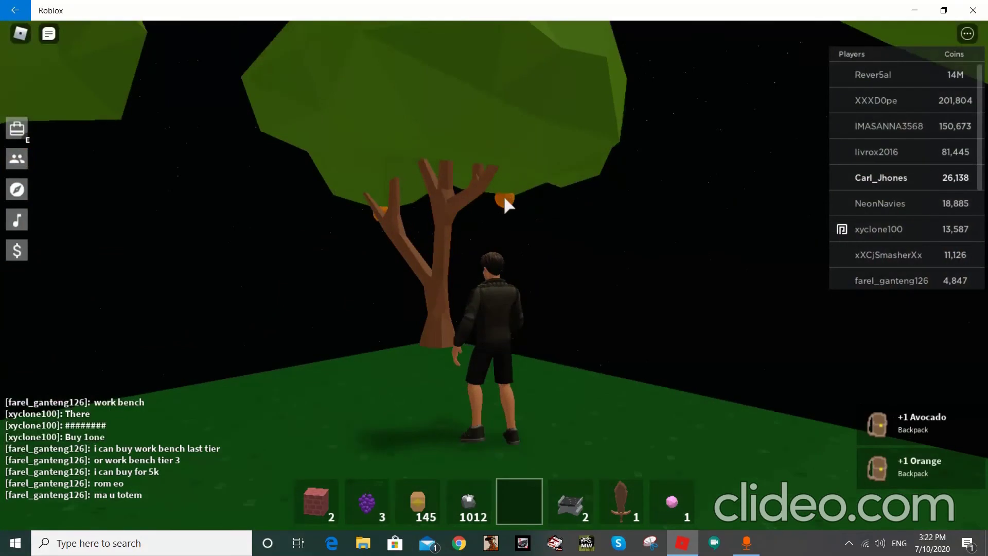
key("w")
key("w")
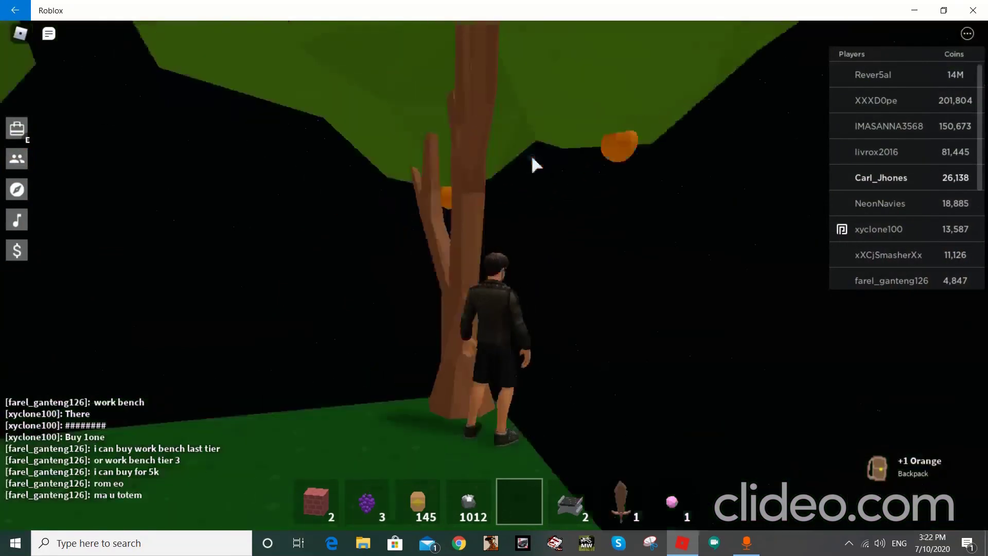
key("e")
key("w")
key("e")
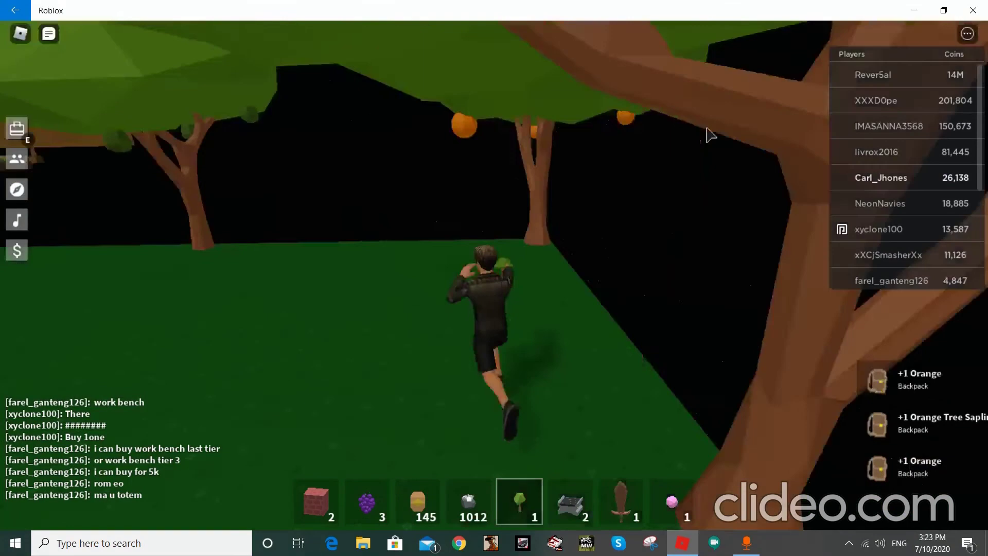
key("w")
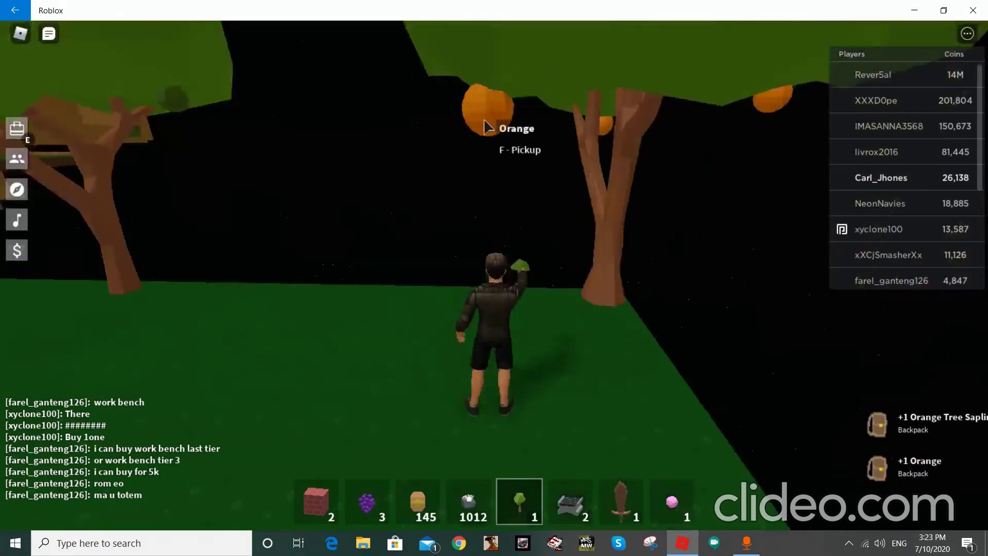
key("e")
key("d")
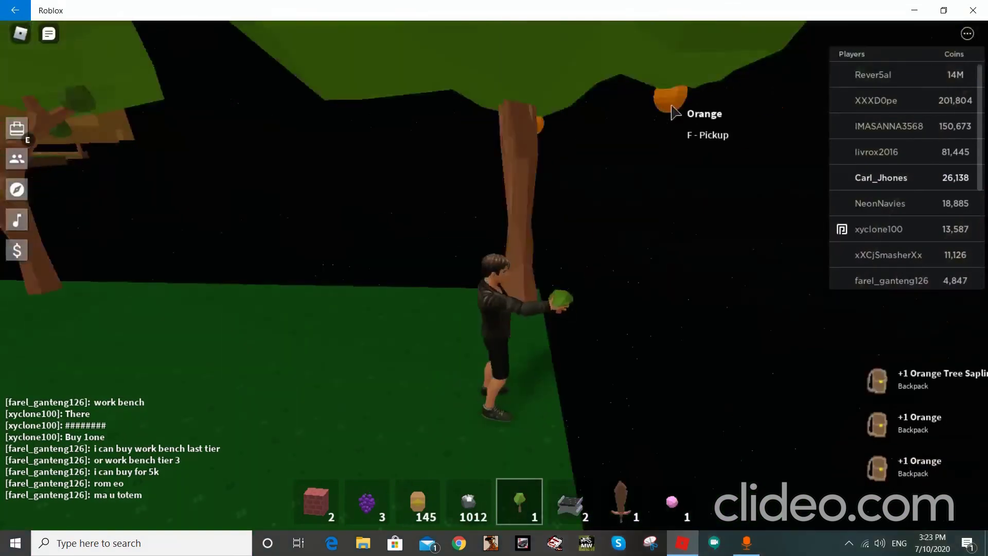
key("e")
key("w")
Step: Pick the avocado by the path and run toward the stone plaza
key("s")
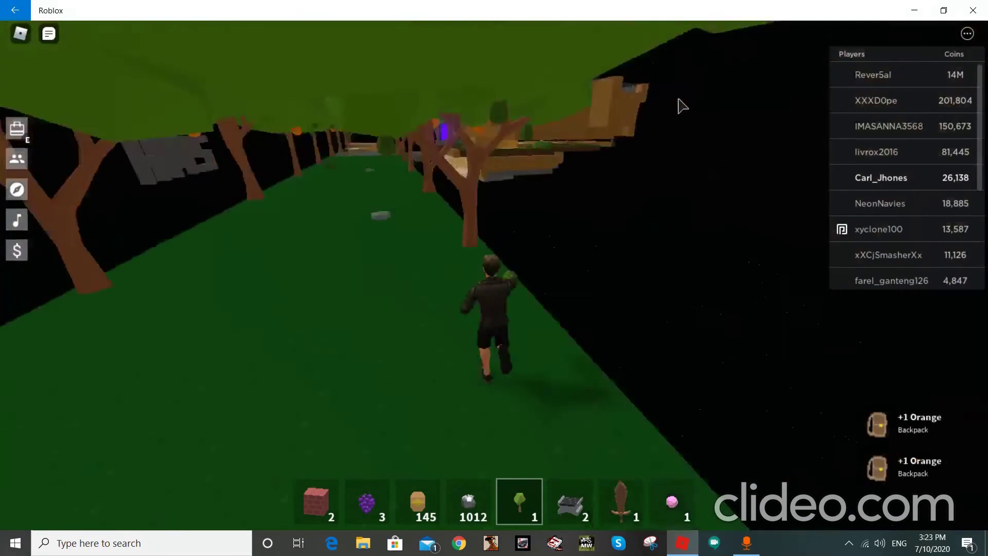
key("s")
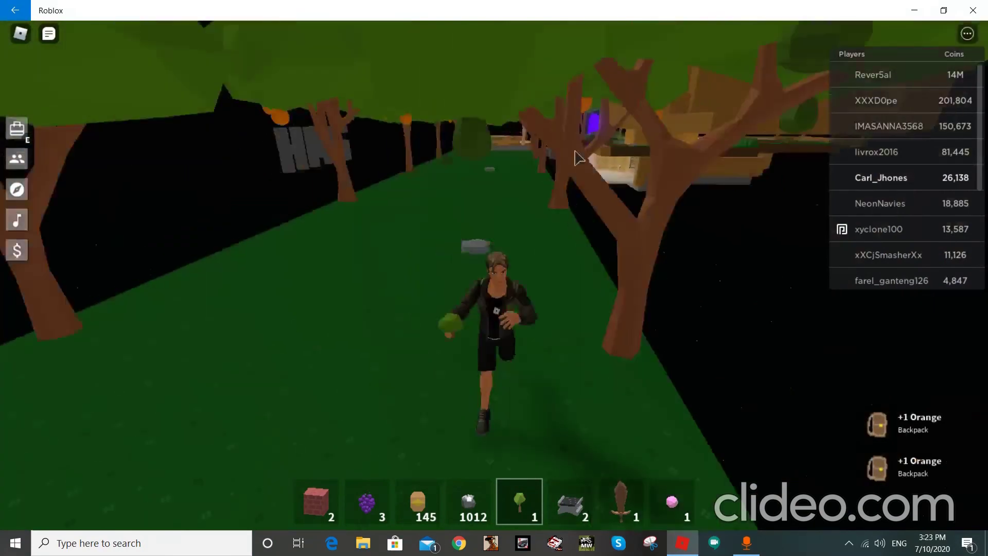
key("f")
key("w")
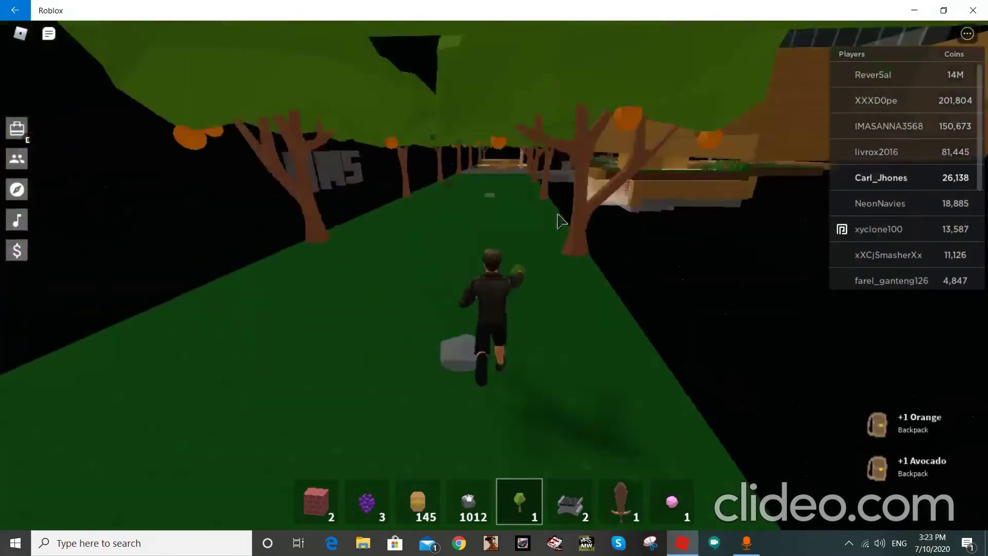
key("w")
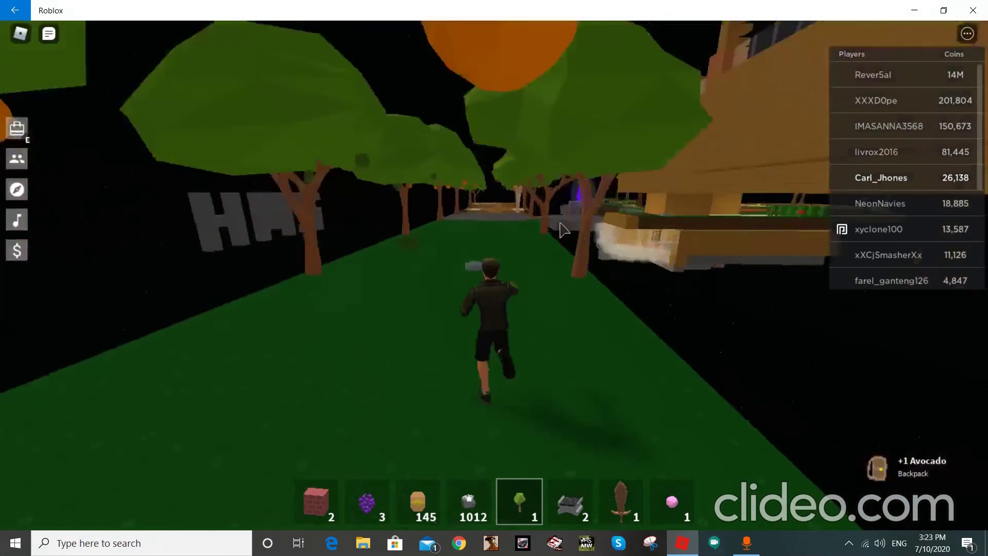
key("w")
key("w")
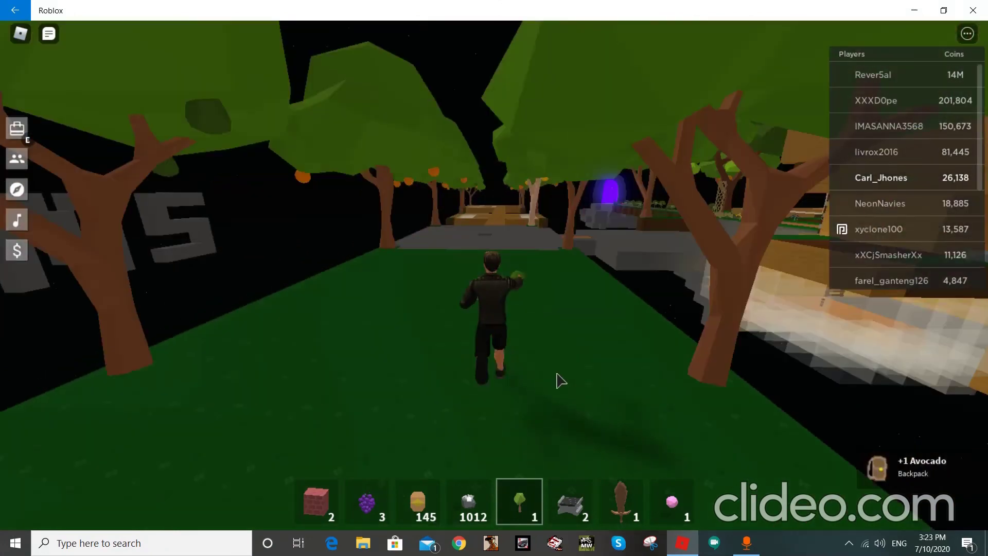
Step: Run across the stone plaza to the wooden house and into its doorway
key("w")
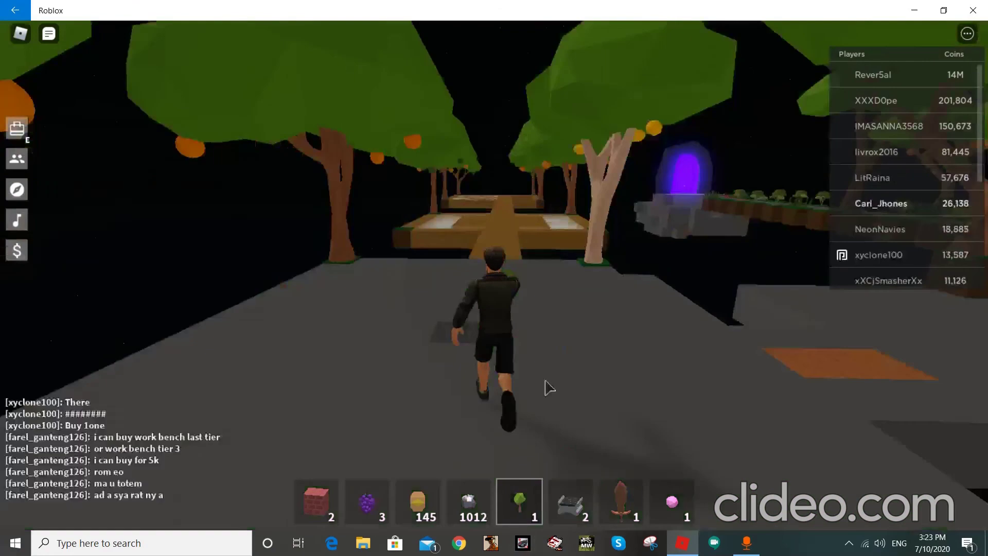
left_click_drag(551, 387, 568, 355)
key("w")
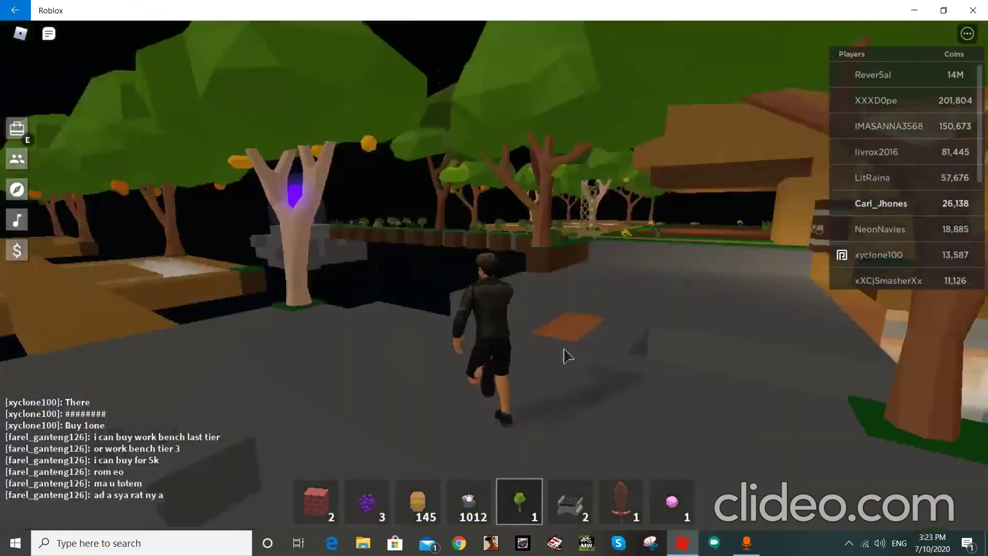
key("w")
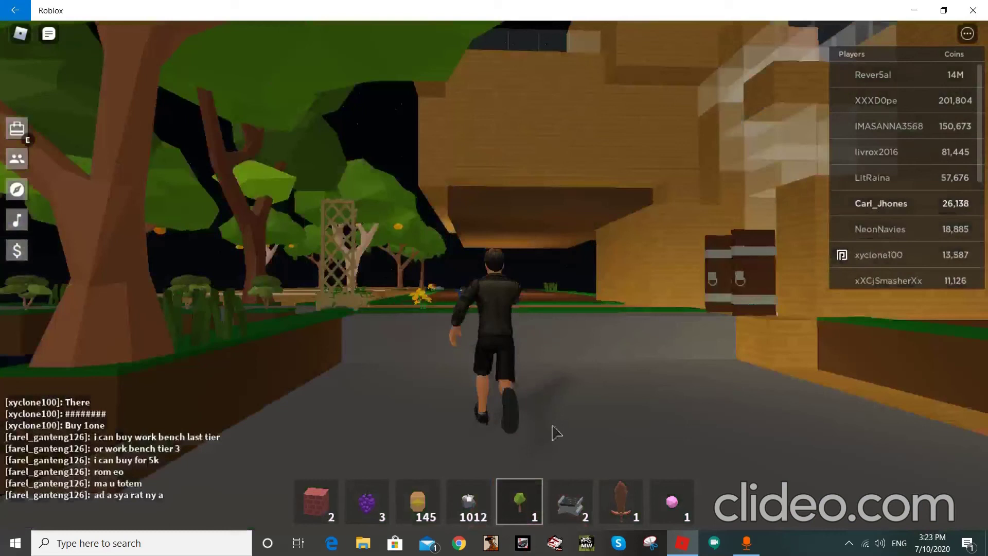
key("w")
left_click_drag(556, 432, 569, 225)
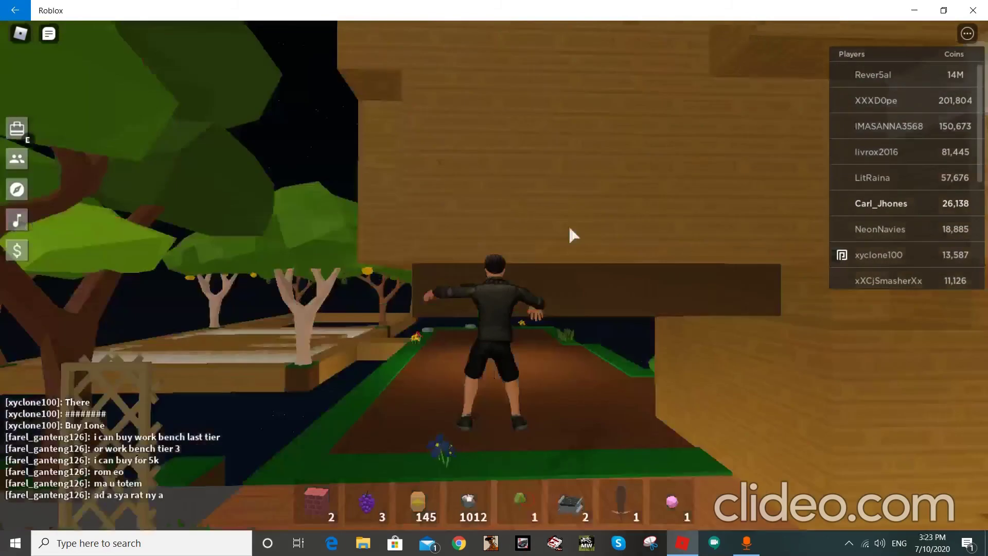
key("w")
key("w")
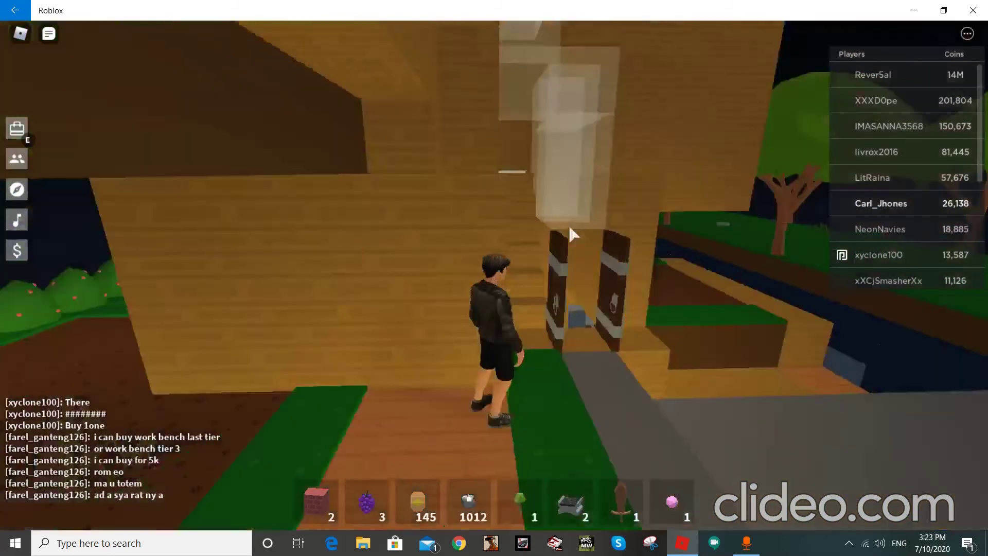
key("s")
key("w")
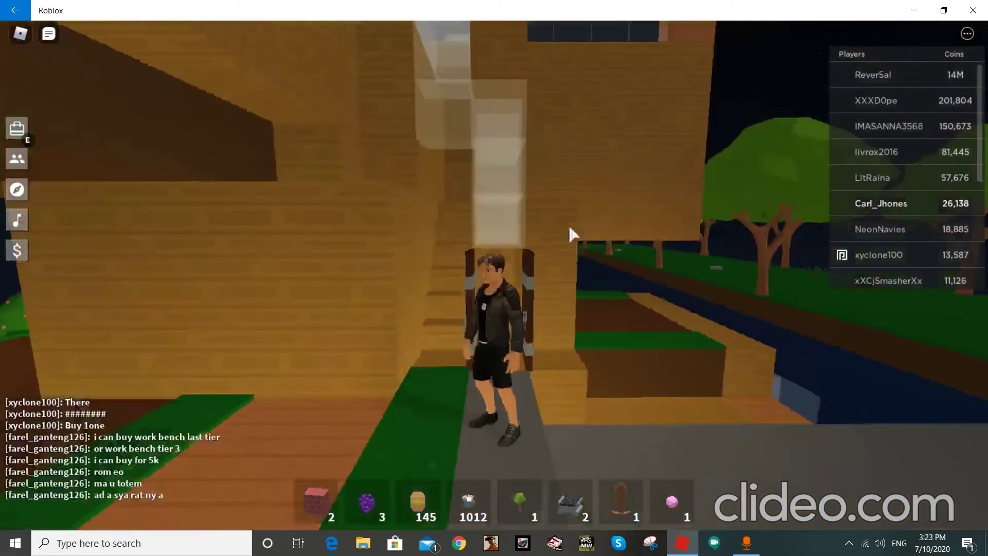
key("w")
key("s")
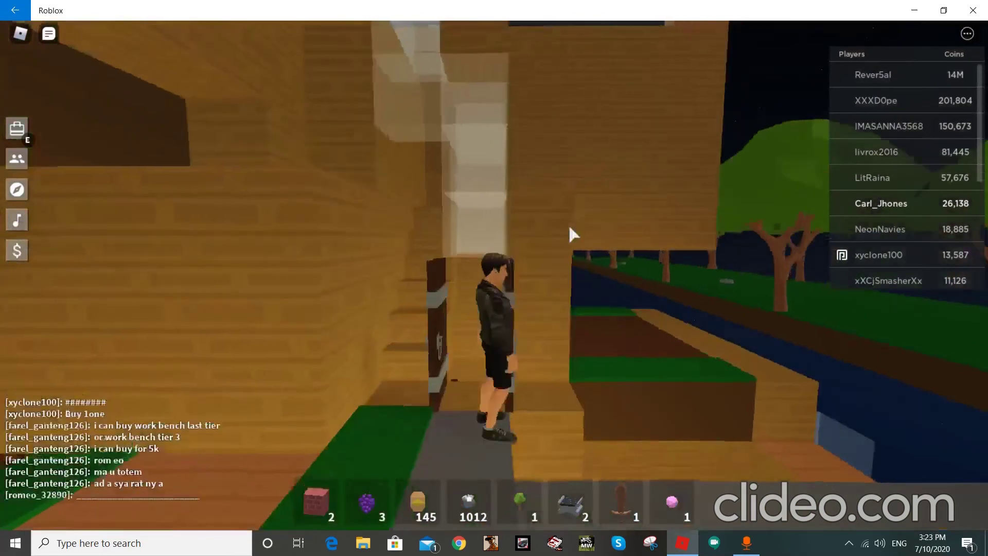
key("w")
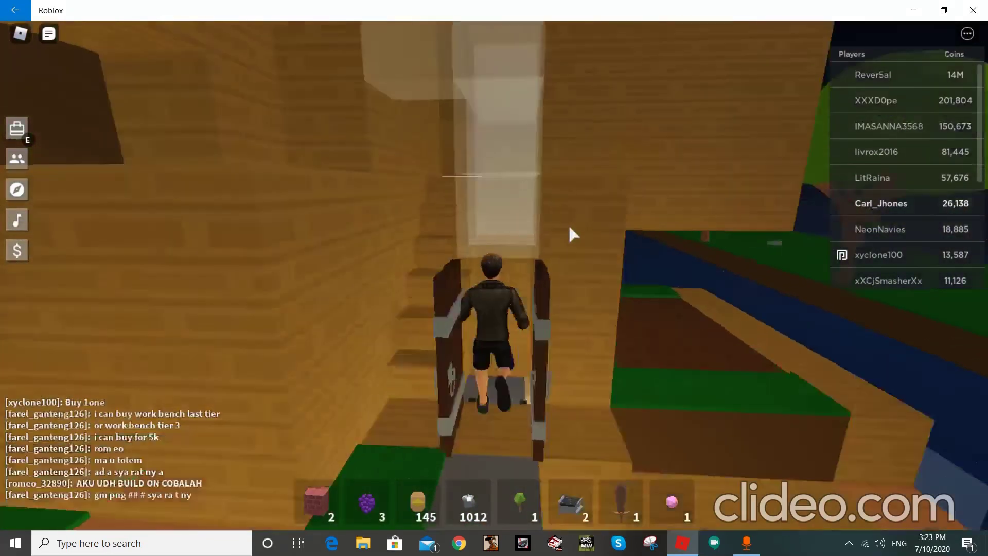
Step: Climb the ladder onto the glass floor and look out at the trees
key("w")
key("w")
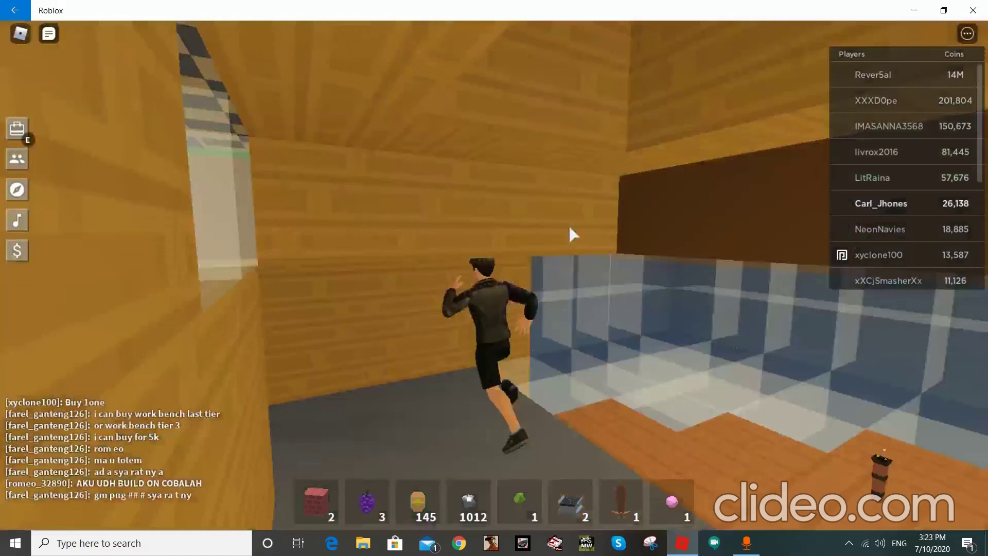
key("w")
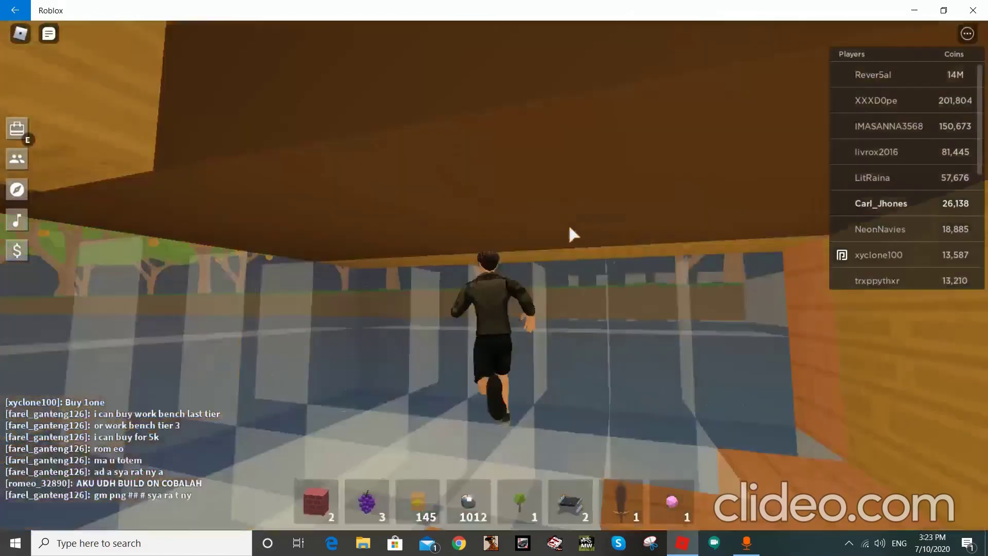
key("w")
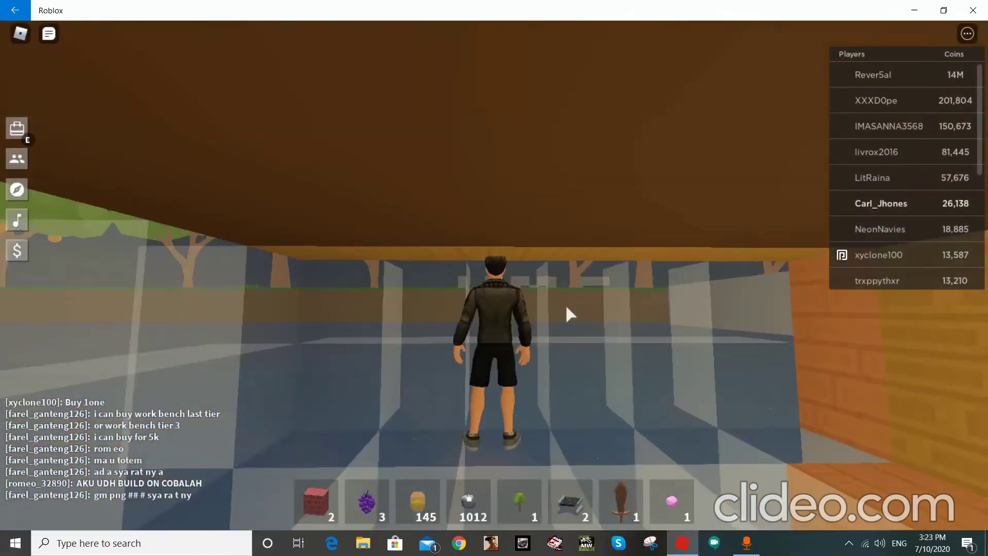
key("w")
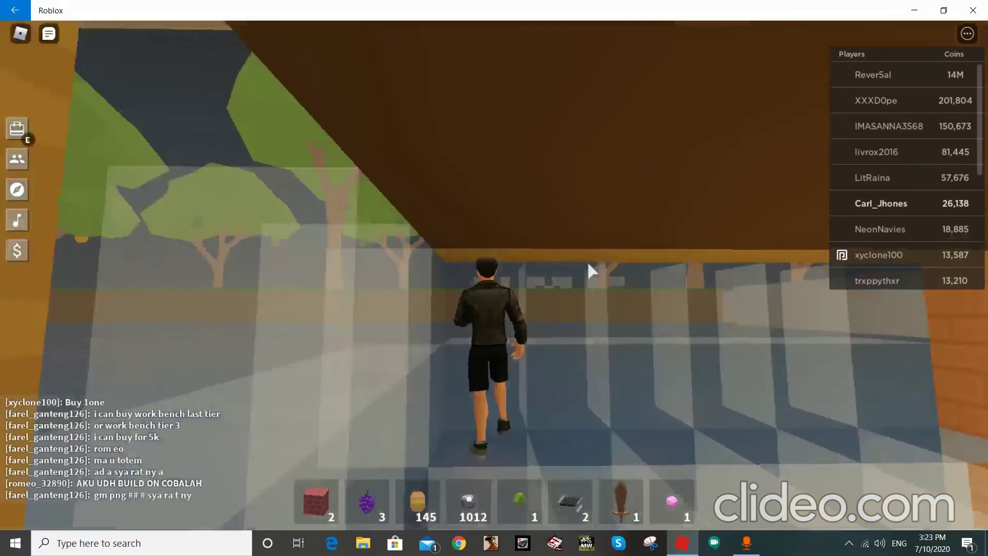
left_click_drag(588, 262, 706, 289)
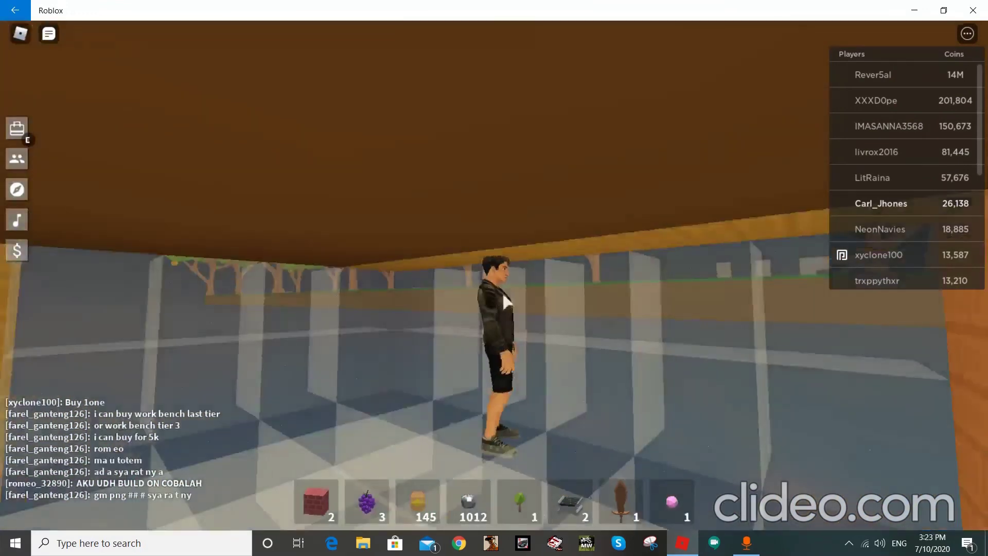
left_click_drag(191, 294, 503, 291)
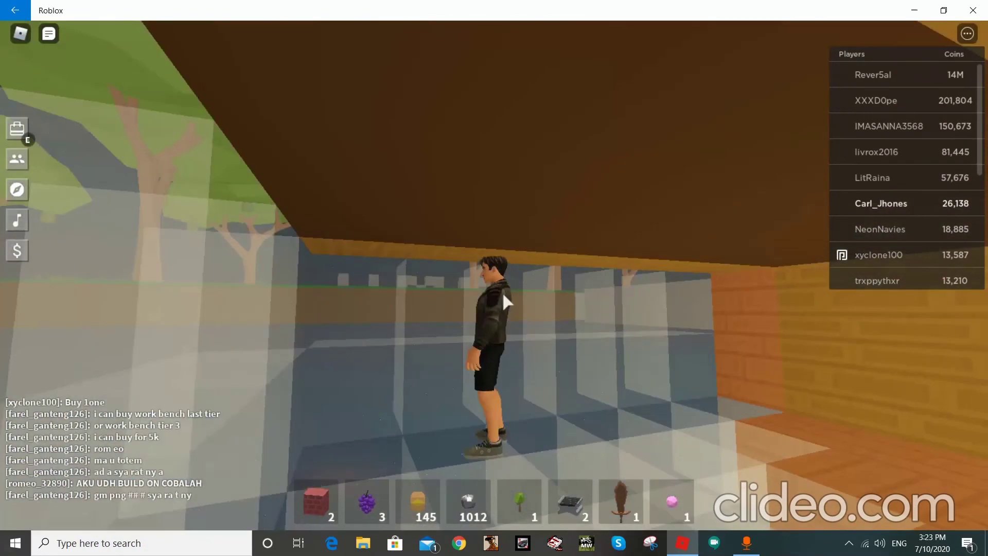
key("w")
key("w")
key("w")
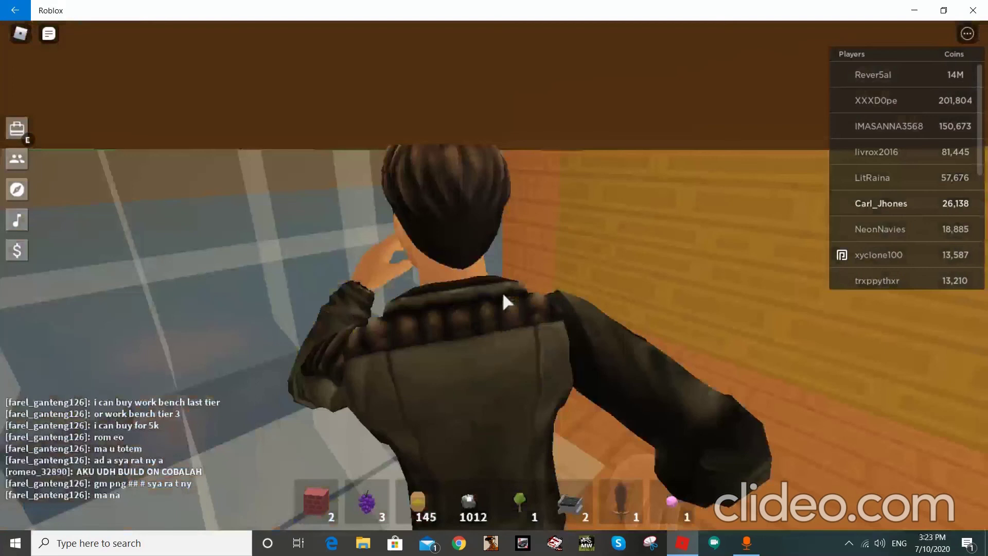
Step: Place a torch on the floor and walk into the next room
mouse_move(503, 291)
left_mouse_down()
mouse_move(671, 380)
mouse_move(557, 326)
left_mouse_up()
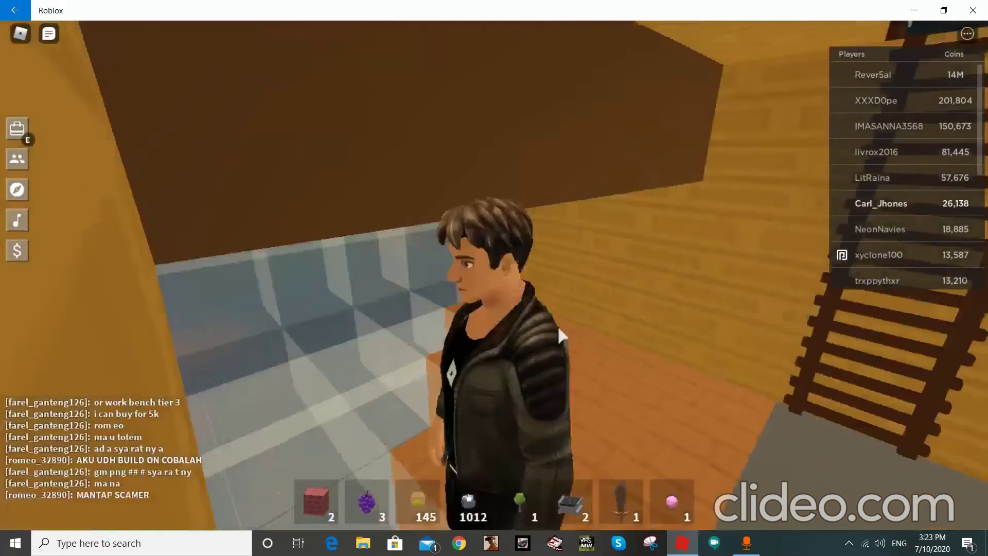
scroll(558, 325, "down", 3)
left_click(576, 340)
scroll(567, 336, "up", 3)
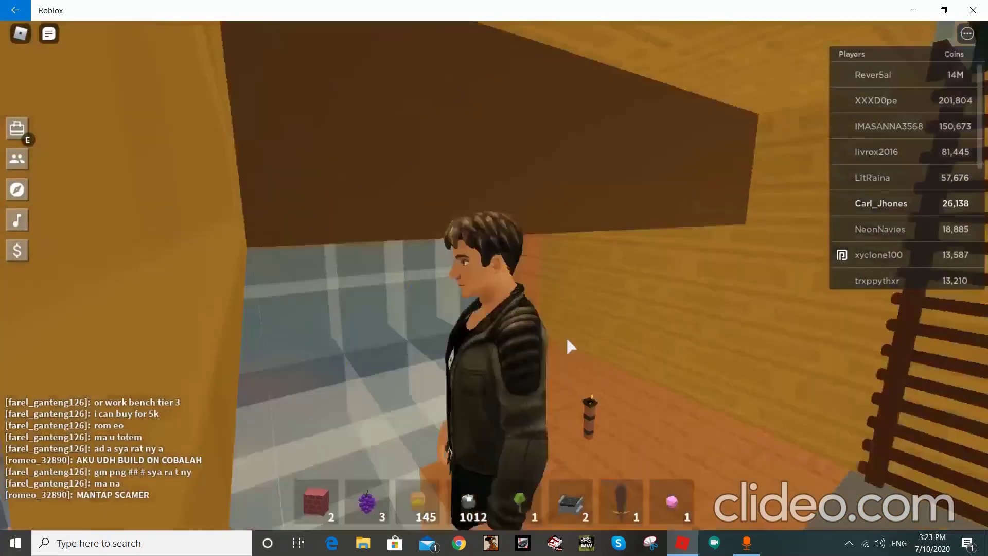
key("w")
key("w")
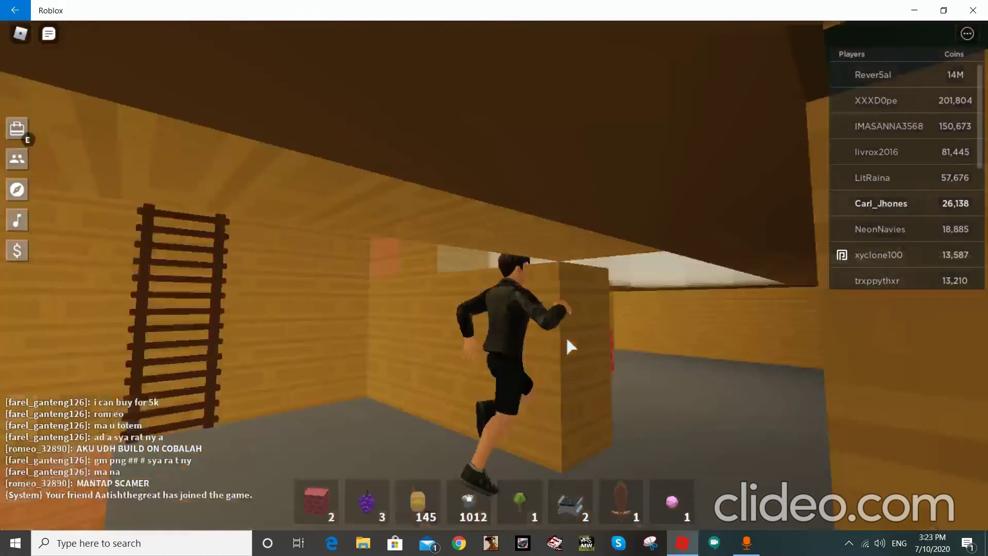
key("w")
key("w")
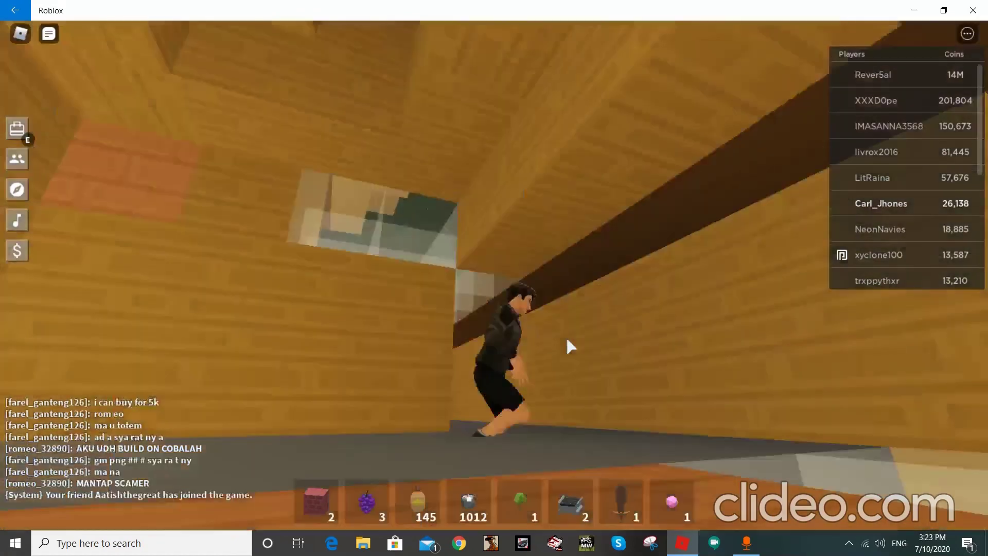
key("w")
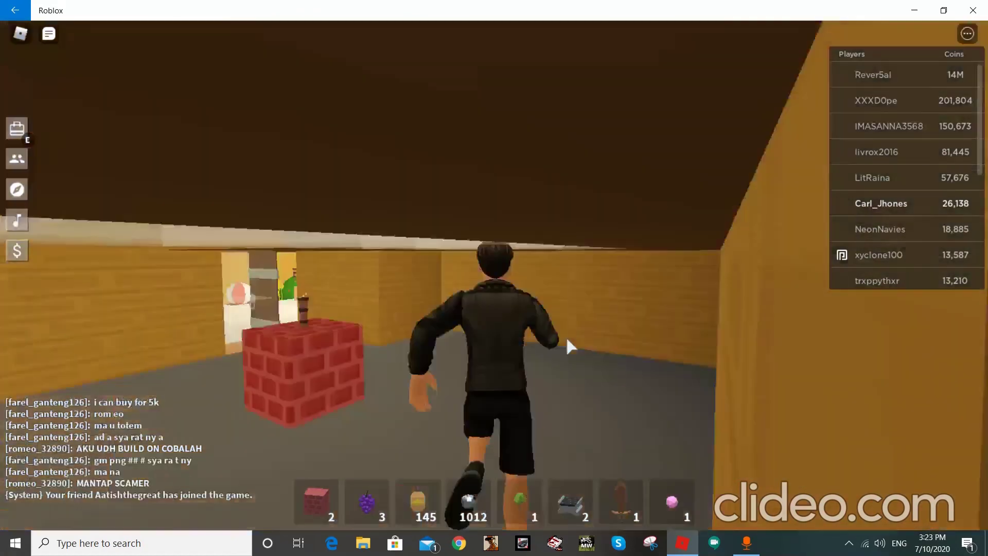
key("w")
key("w")
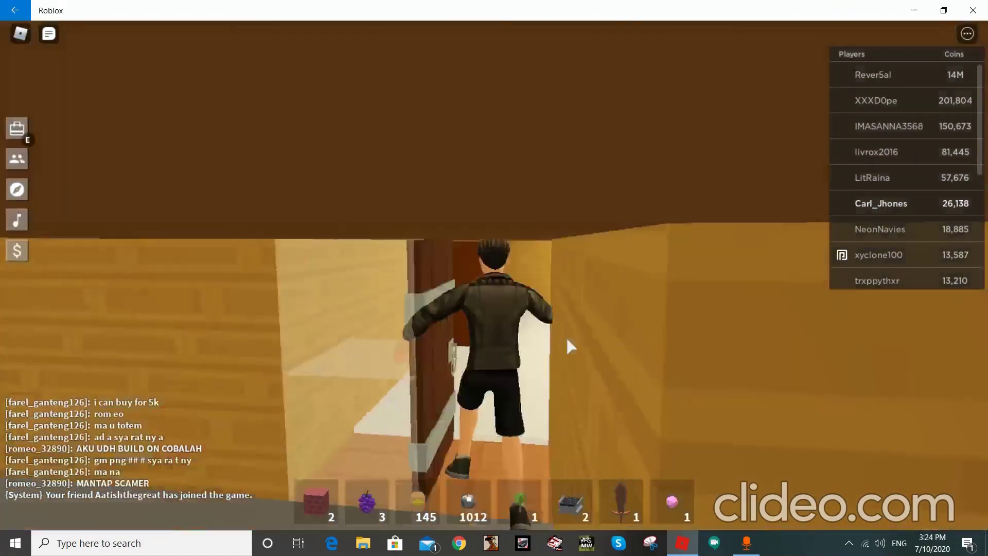
Step: Walk into the bedroom past the berry bush and lie on the bed
key("w")
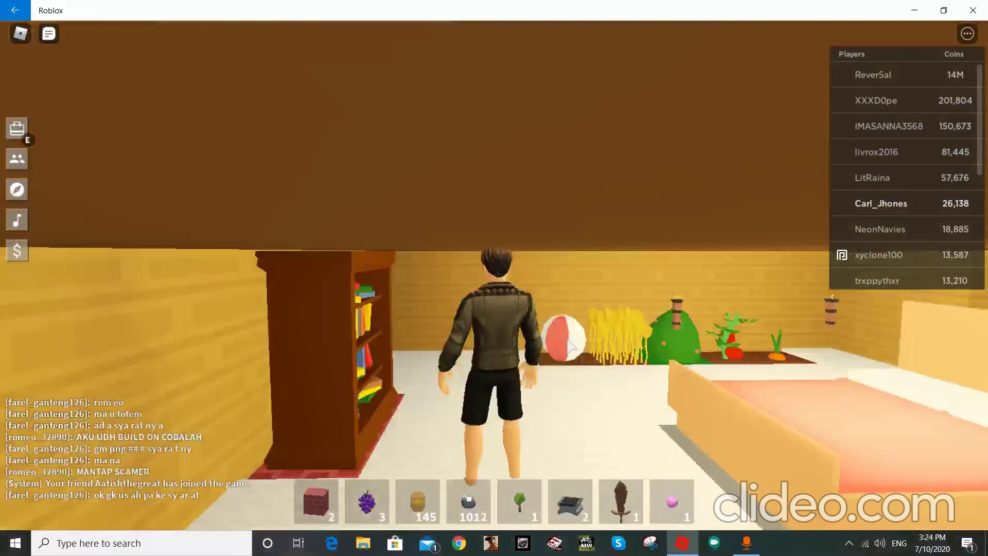
key("w")
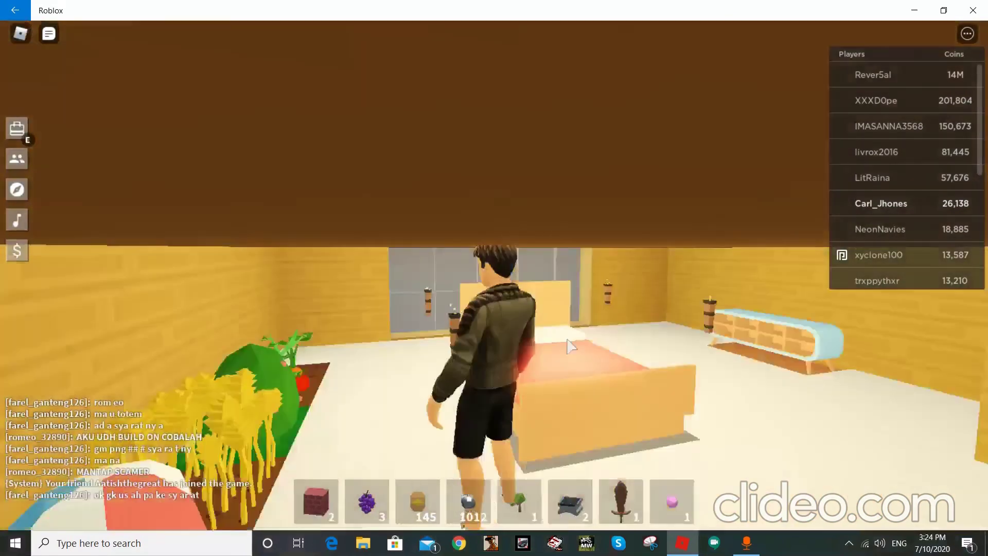
scroll(571, 346, "down", 2)
scroll(570, 346, "up", 3)
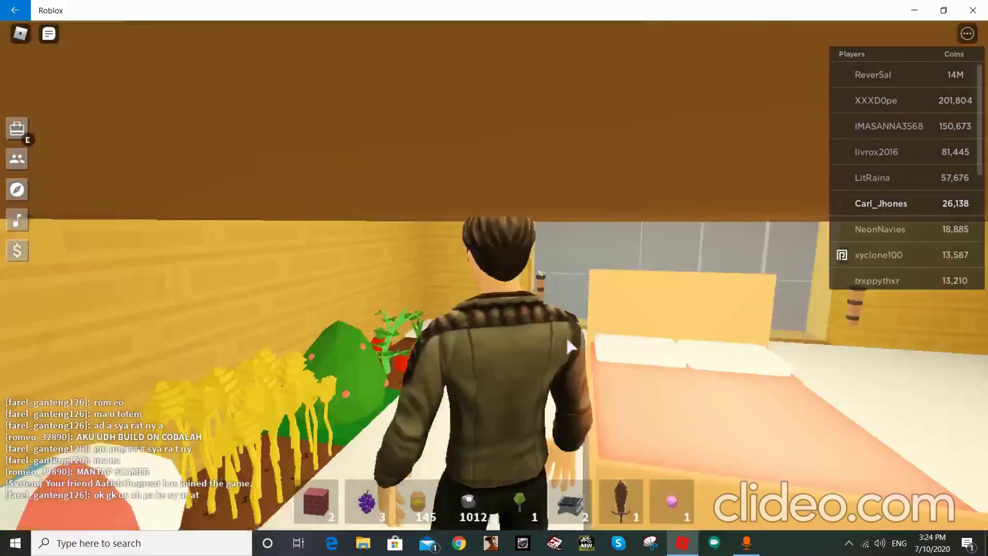
key("d")
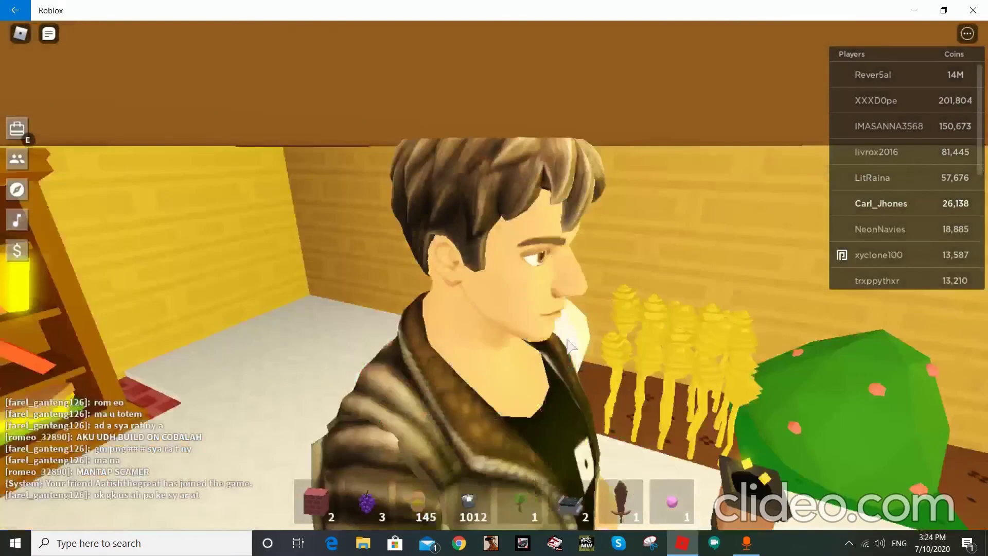
key("w")
scroll(571, 347, "down", 5)
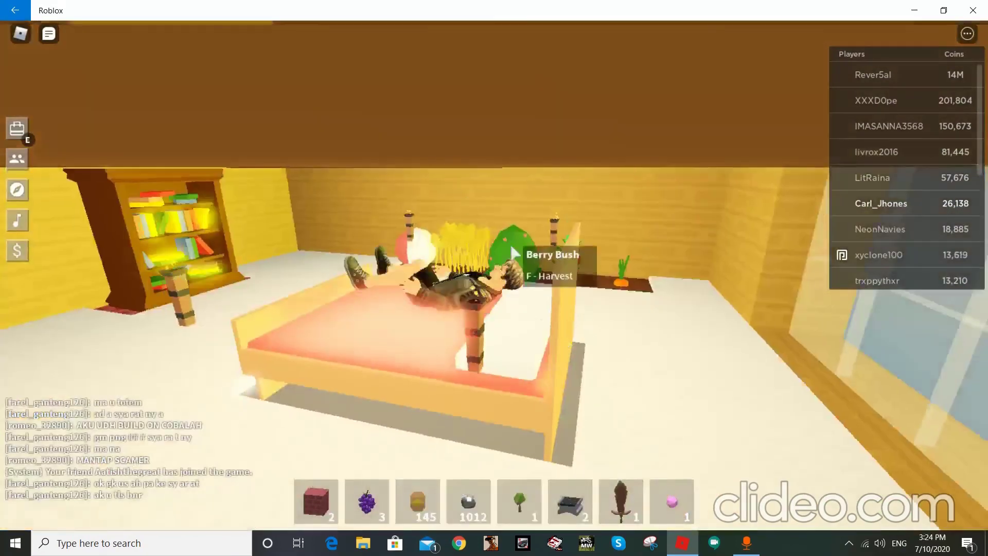
key("f")
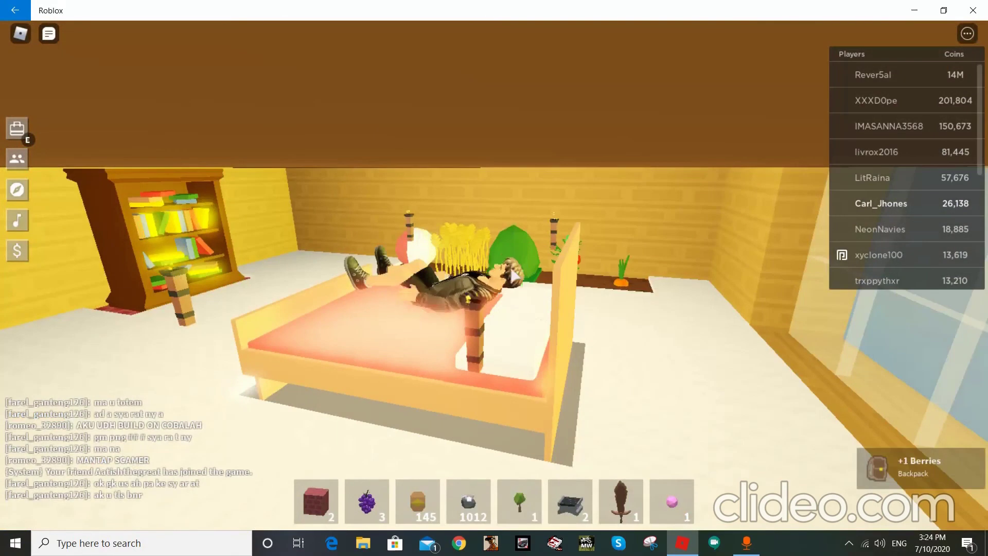
scroll(511, 275, "up", 5)
scroll(508, 278, "down", 5)
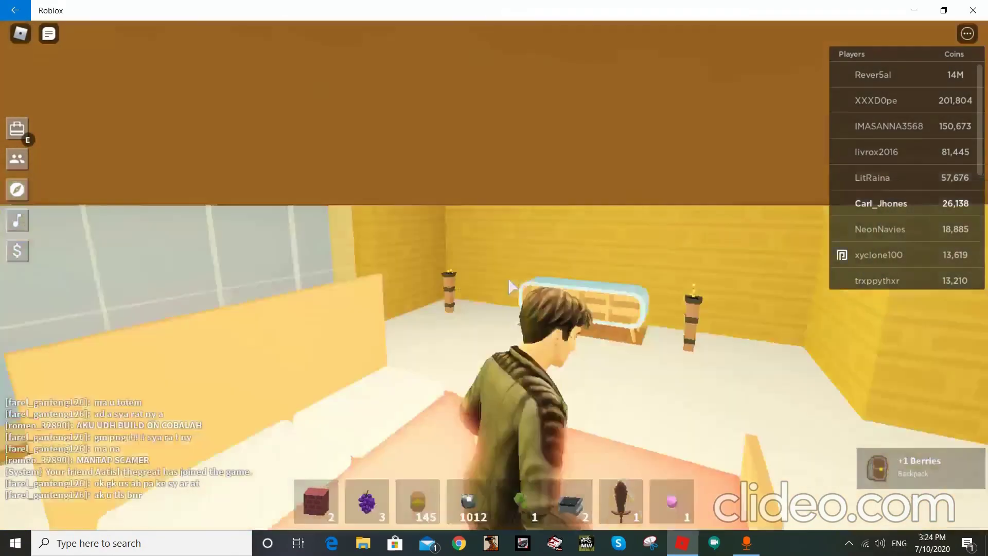
scroll(508, 279, "down", 5)
scroll(509, 284, "up", 5)
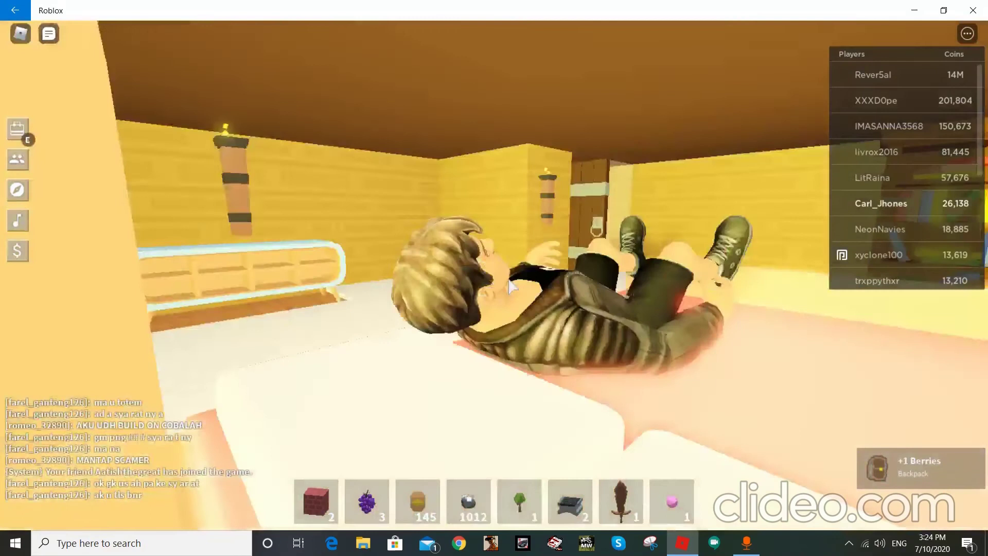
Step: Get up off the bed and walk to the bedroom exit
key("space")
key("w")
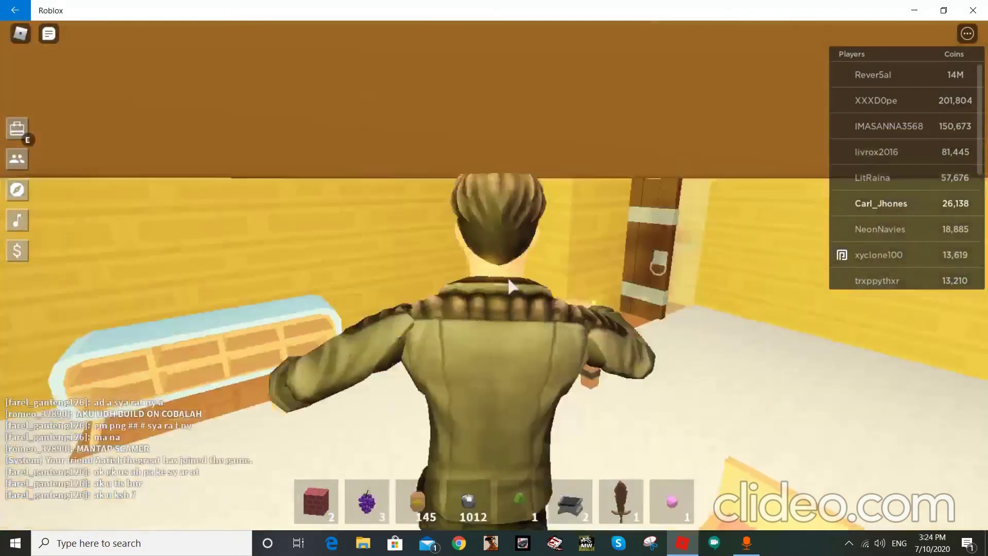
key("w")
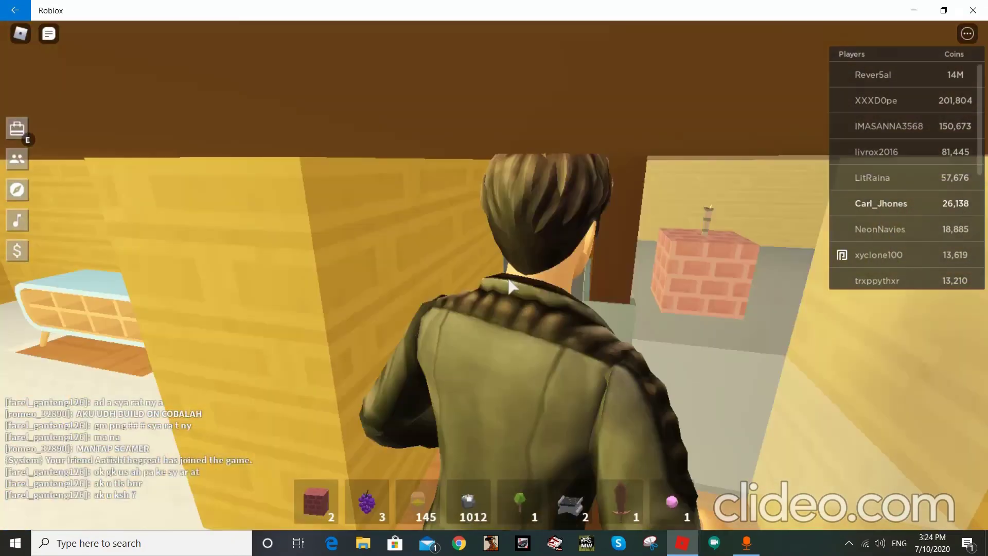
key("w")
Step: Walk out of the bedroom to the next room and open the pine door
key("space")
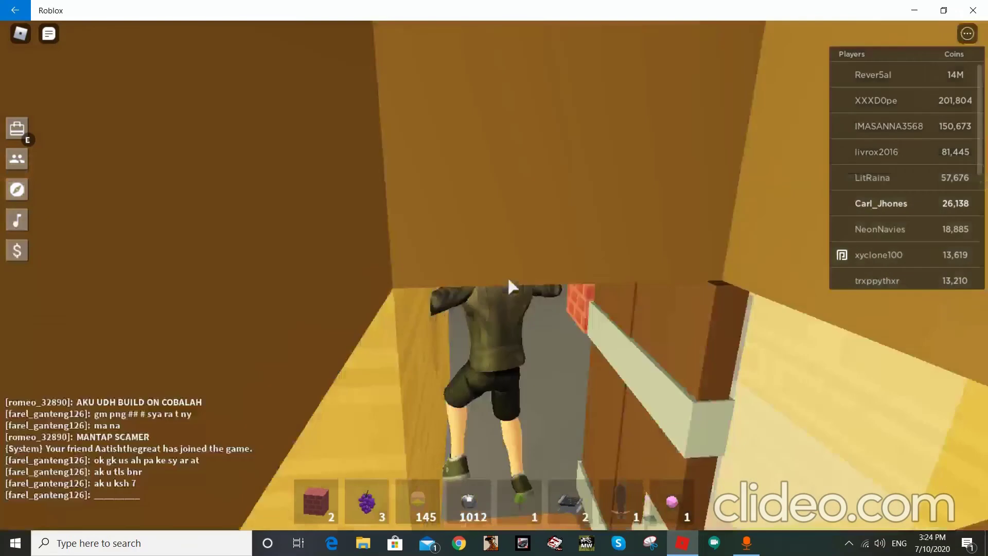
key("w")
key("d")
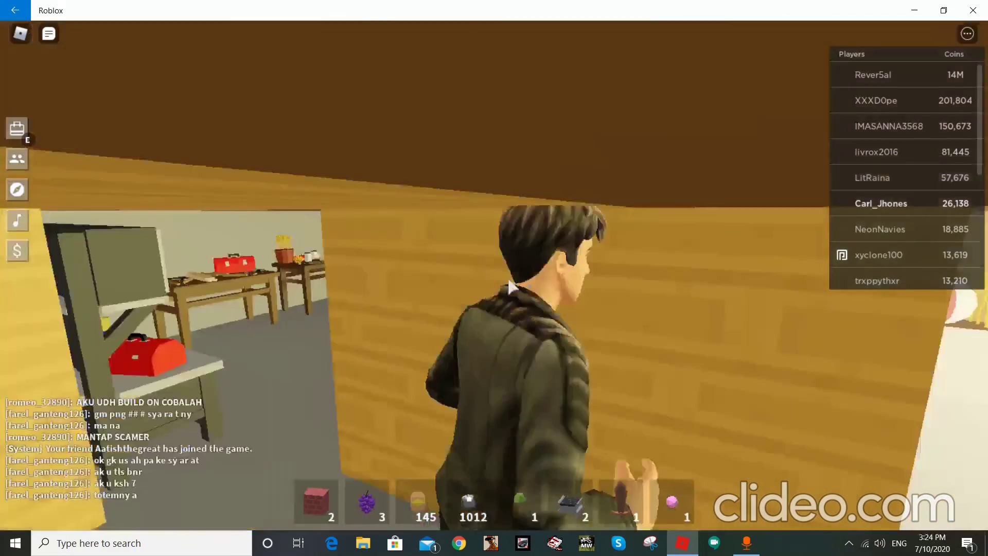
left_click_drag(519, 290, 592, 274)
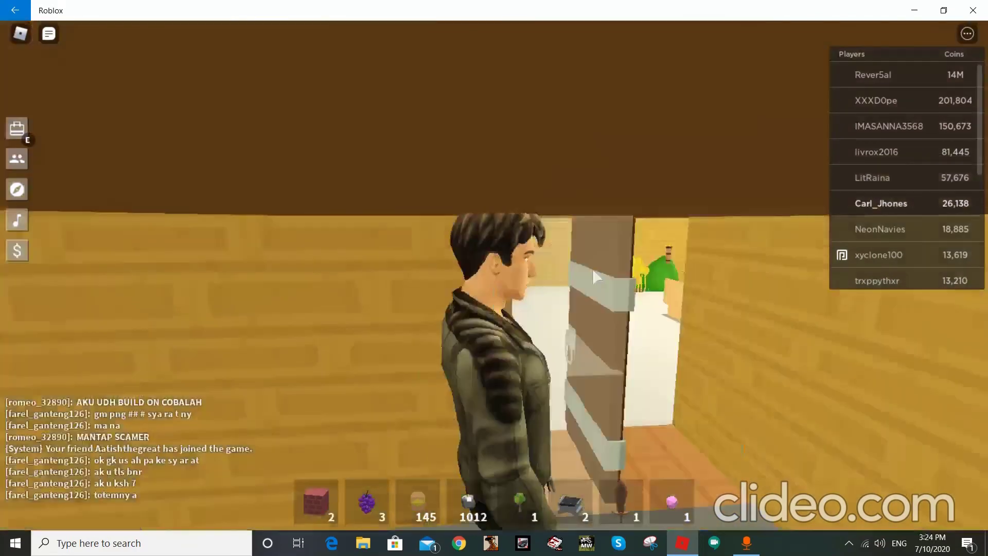
key("f")
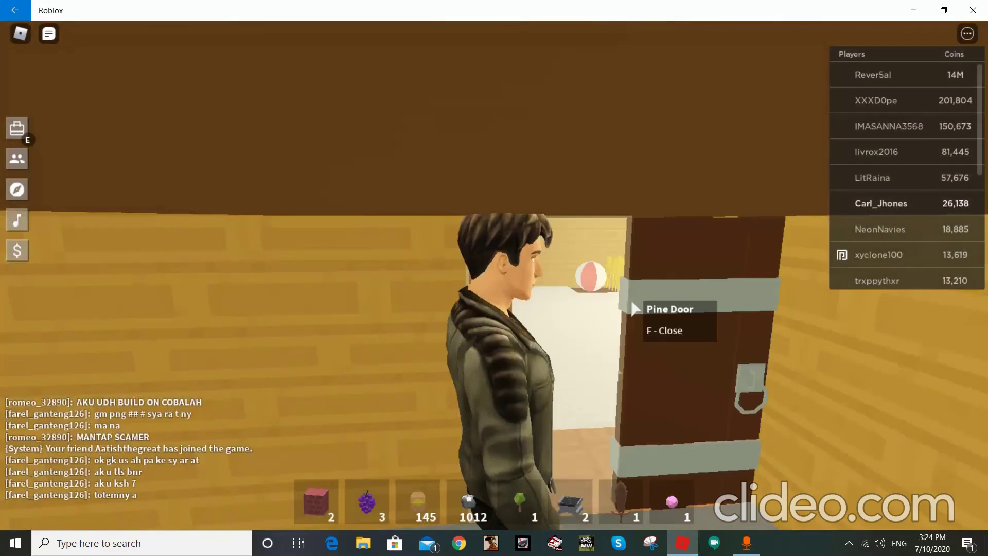
Step: Walk into the workshop past the furnace, carpentry and cooking tables to the Tier 3 workbench
left_click_drag(635, 309, 558, 300)
key("w")
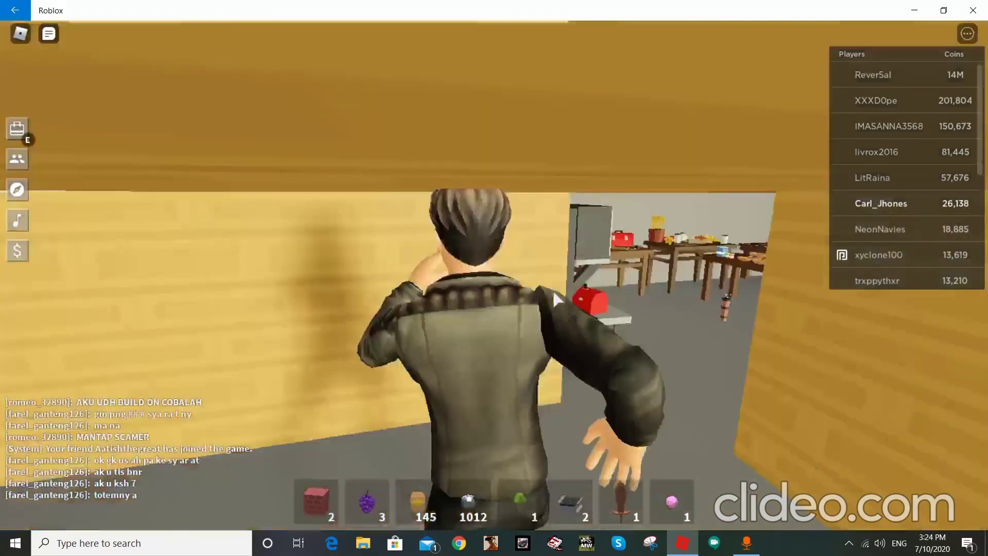
key("w")
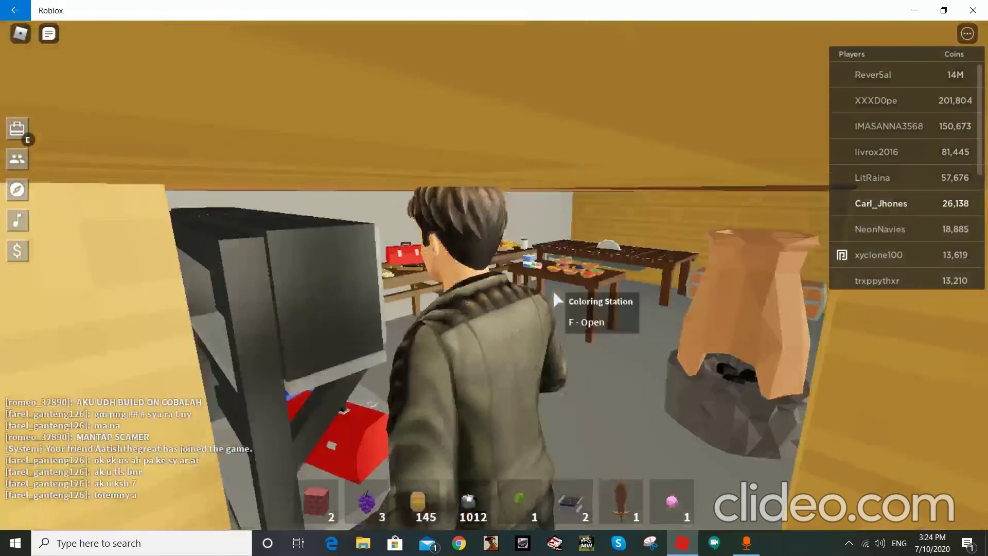
key("w")
key("d")
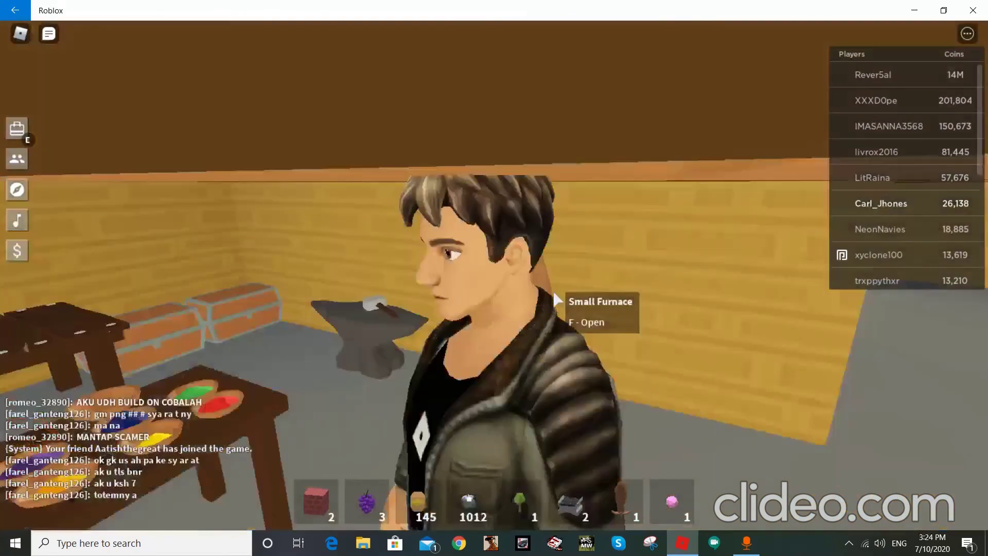
key("s")
key("w")
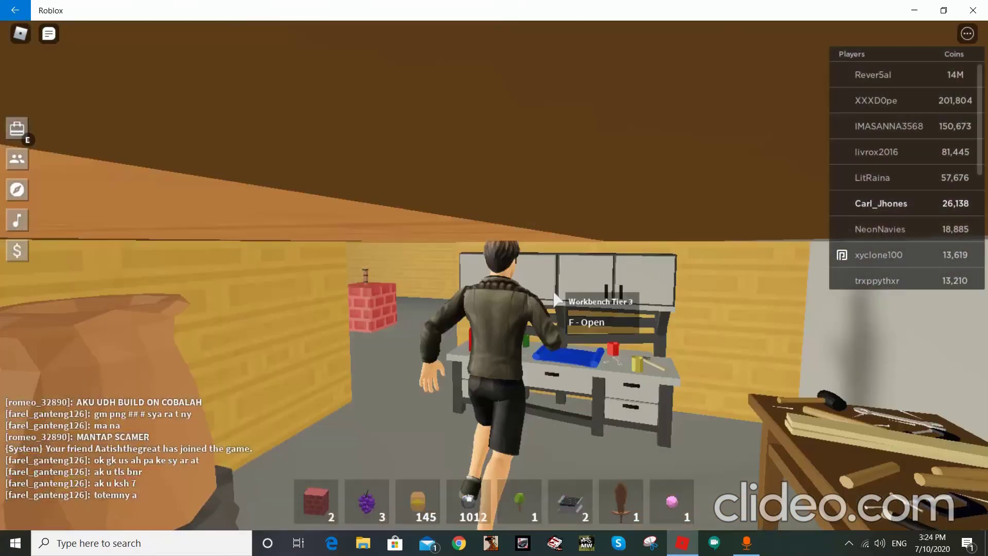
key("s")
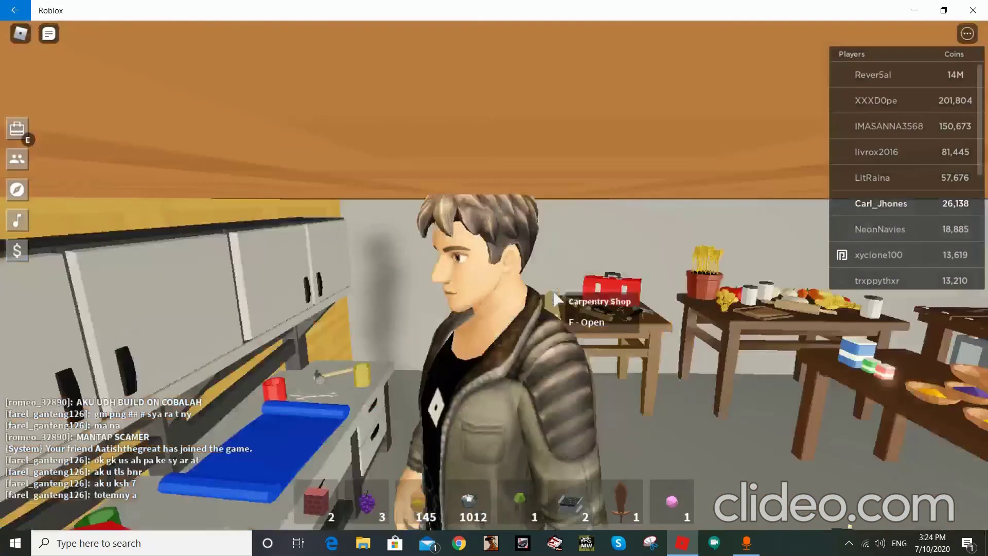
key("s")
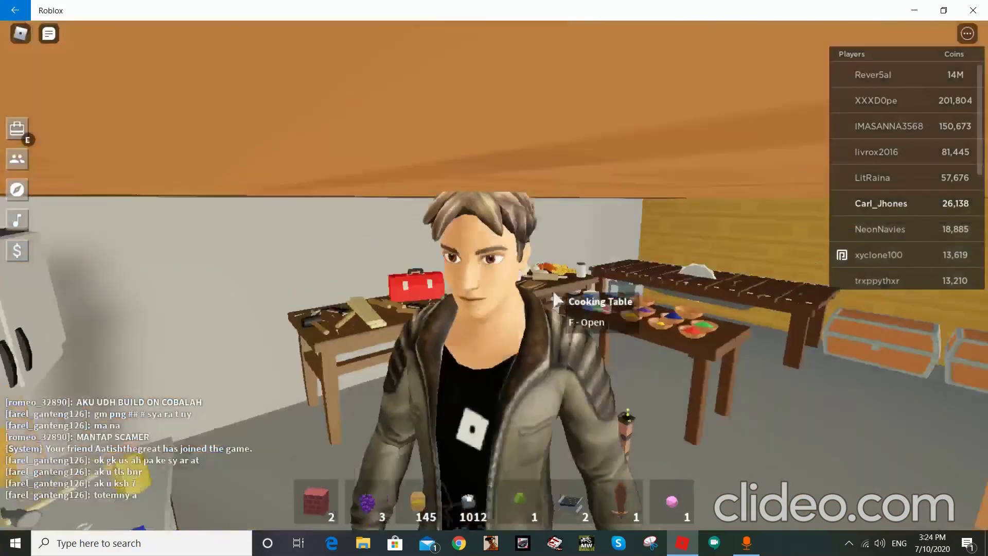
key("w")
left_click_drag(558, 301, 541, 296)
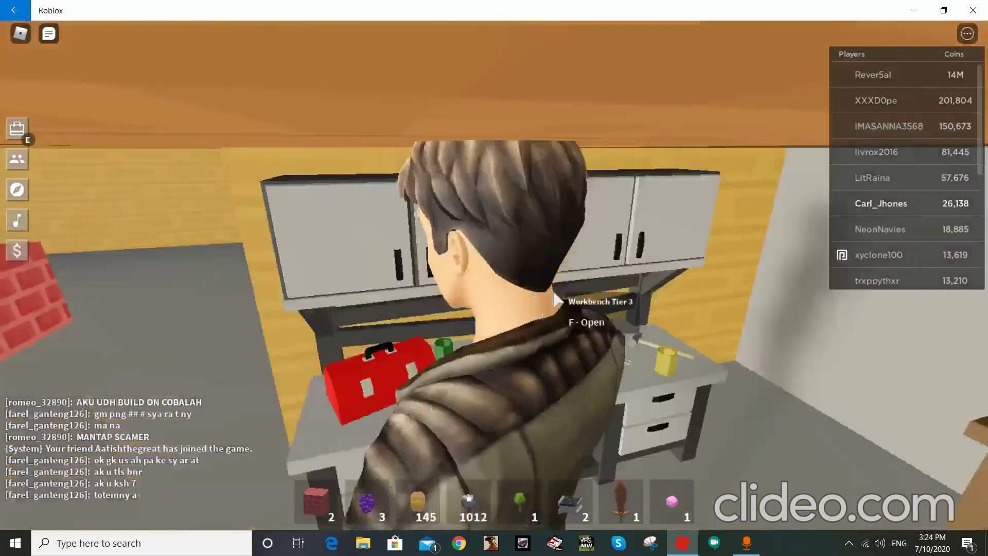
Step: Open the Tier 3 workbench recipes and select the Wooden Fishing Rod
key("f")
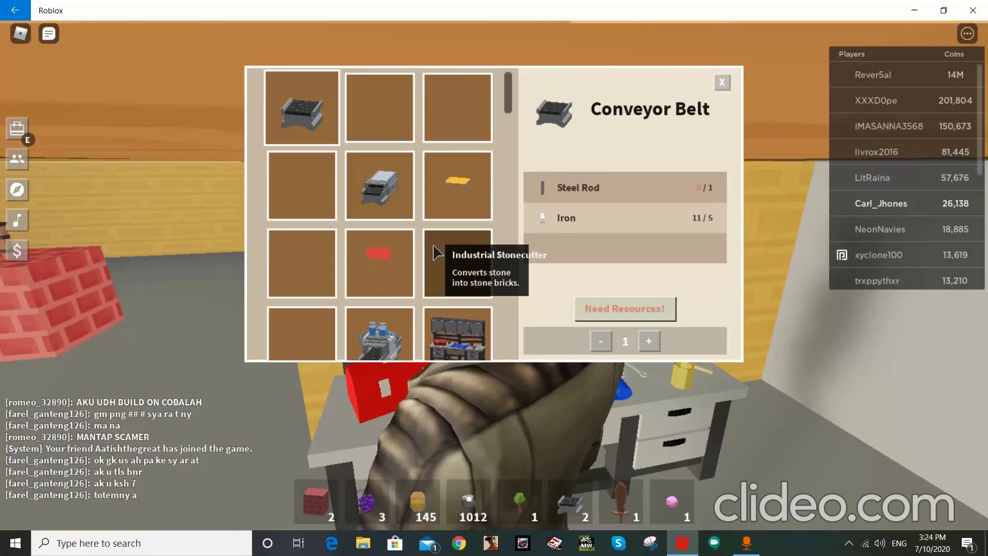
scroll(379, 125, "down", 3)
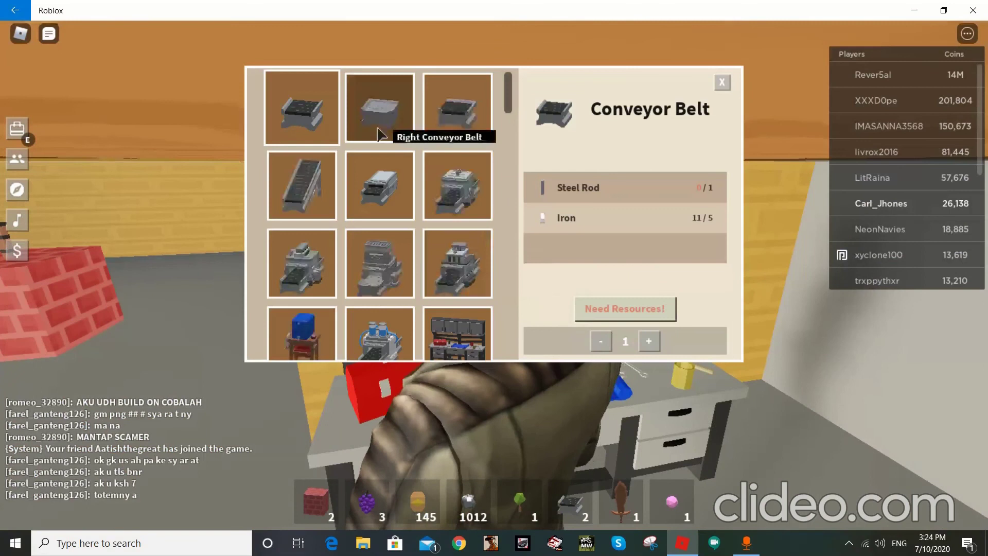
scroll(386, 189, "down", 3)
scroll(387, 193, "down", 3)
scroll(393, 220, "down", 2)
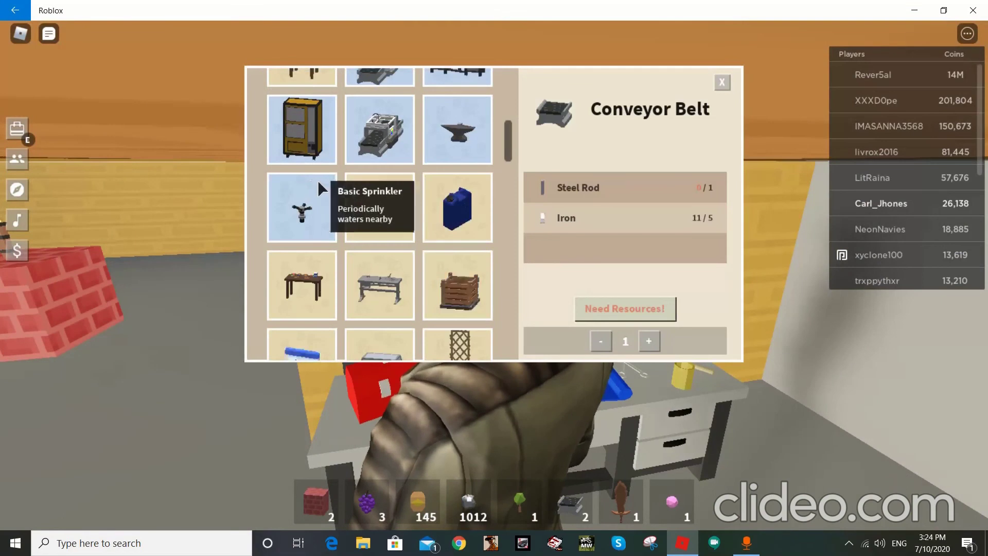
scroll(364, 194, "down", 4)
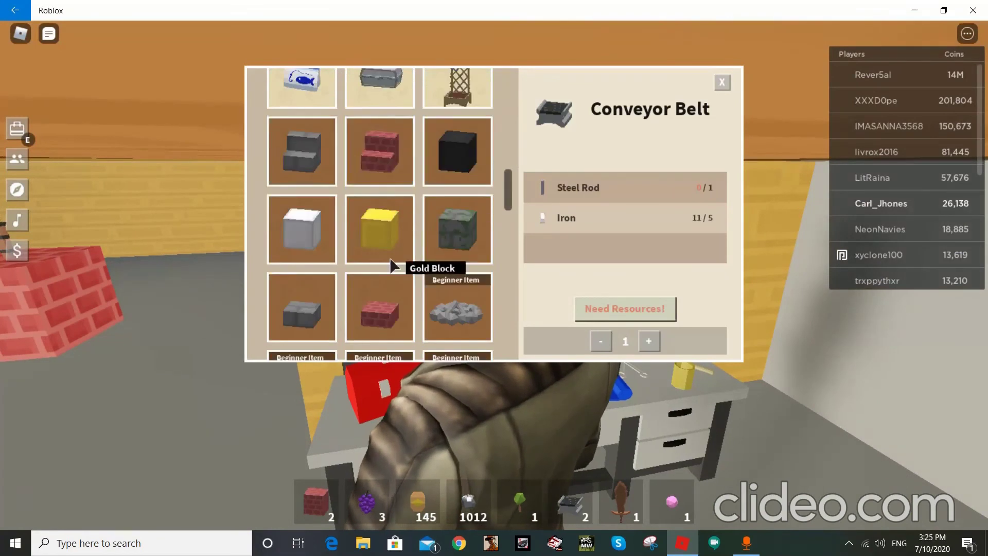
scroll(398, 225, "down", 4)
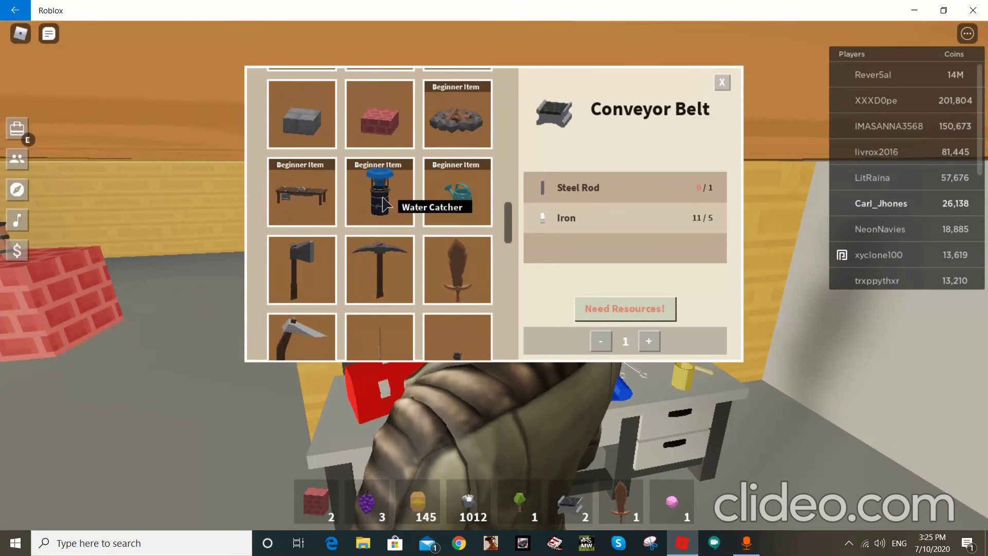
scroll(382, 199, "down", 1)
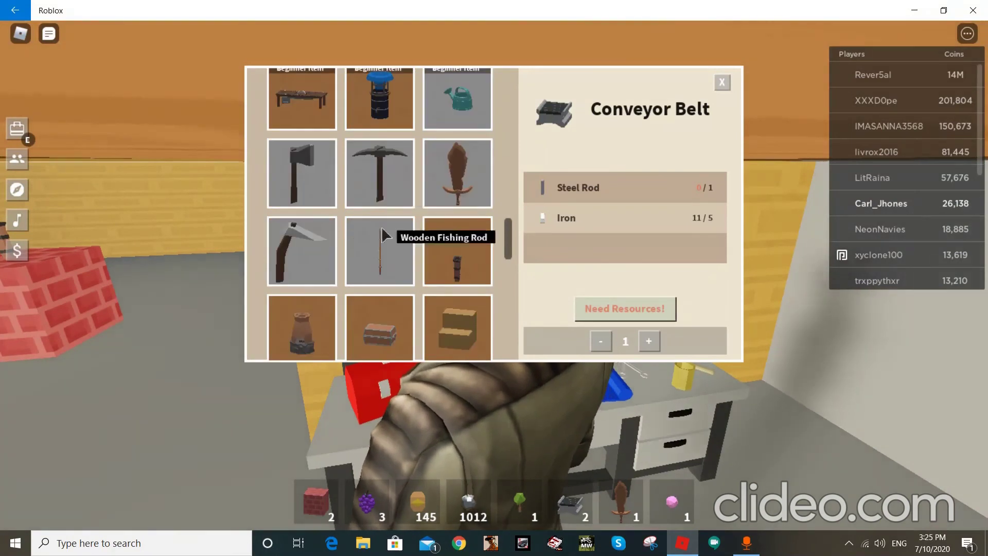
scroll(384, 235, "down", 2)
scroll(383, 251, "down", 1)
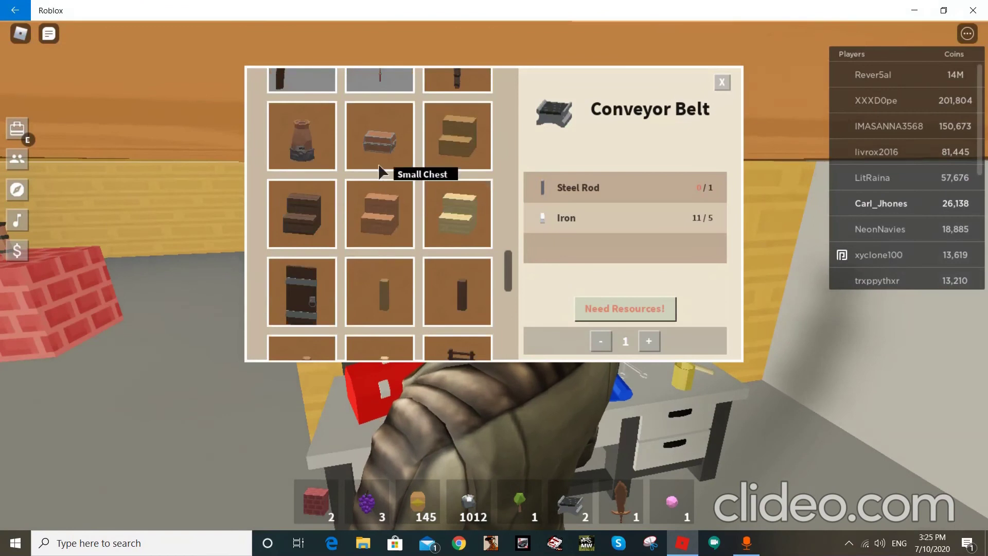
scroll(382, 176, "up", 1)
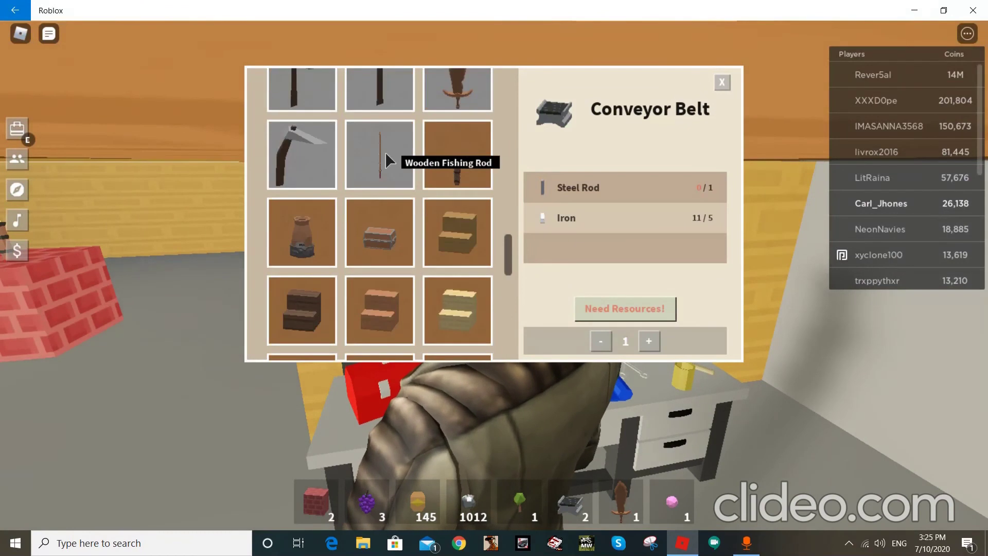
scroll(385, 160, "down", 1)
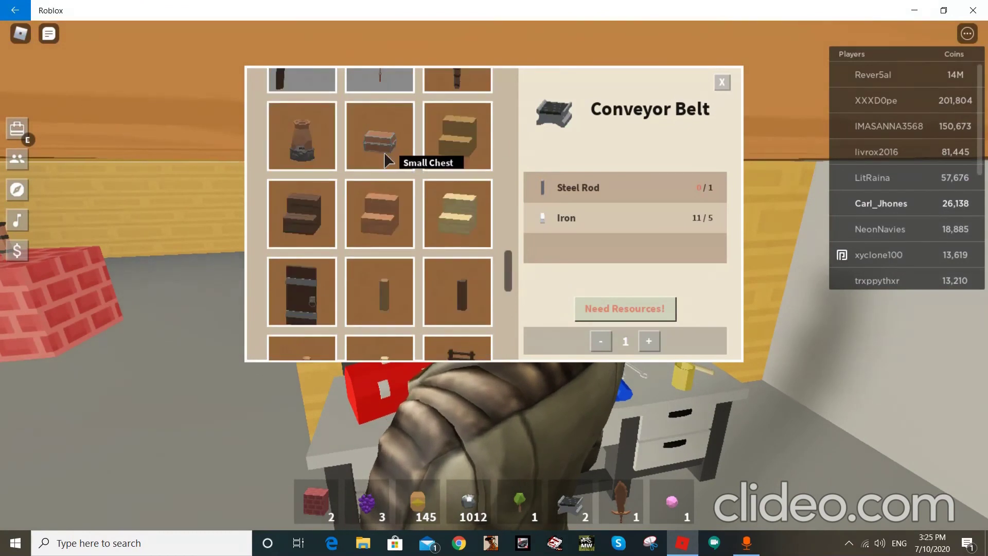
scroll(386, 159, "up", 1)
left_click(384, 154)
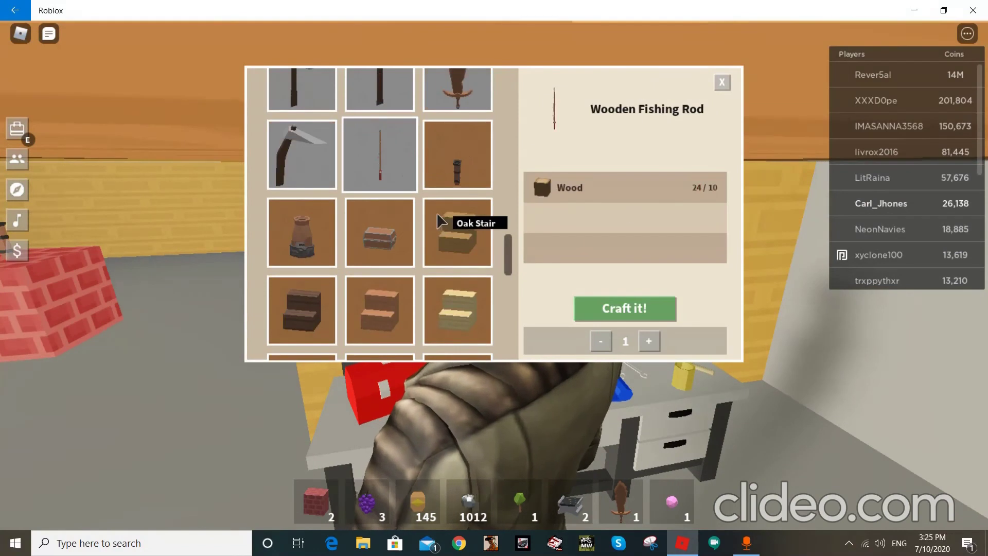
scroll(437, 212, "down", 1)
Step: Check the Small Chest, Cooking Table, Floral Bench, Firework Barrel and Lighting Station recipes, then open the store
left_click(393, 154)
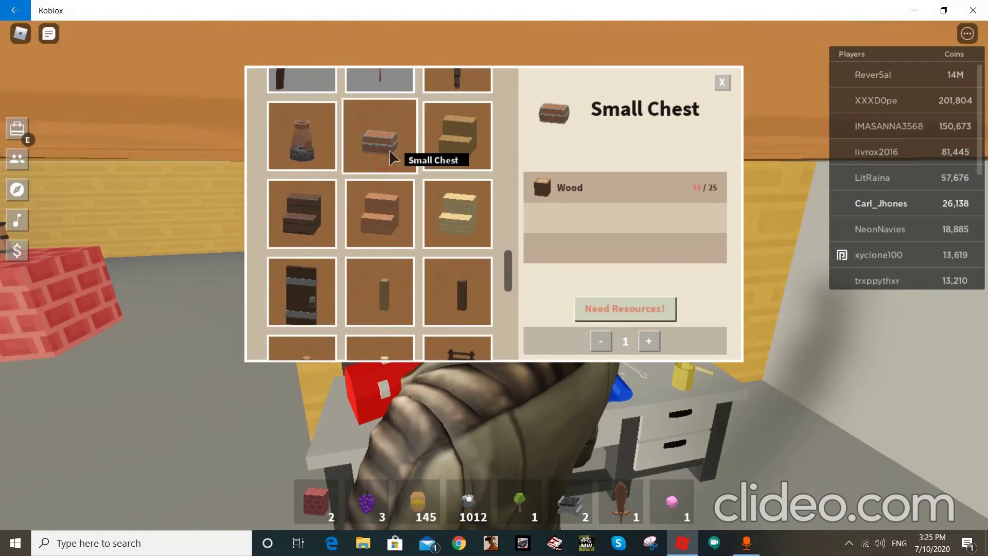
scroll(395, 231, "down", 1)
scroll(396, 232, "down", 1)
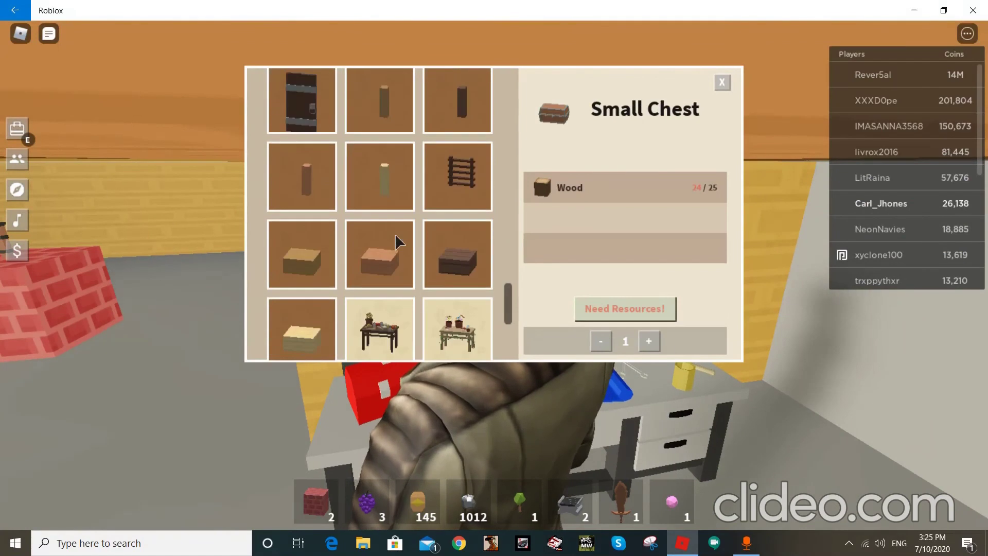
scroll(396, 240, "down", 2)
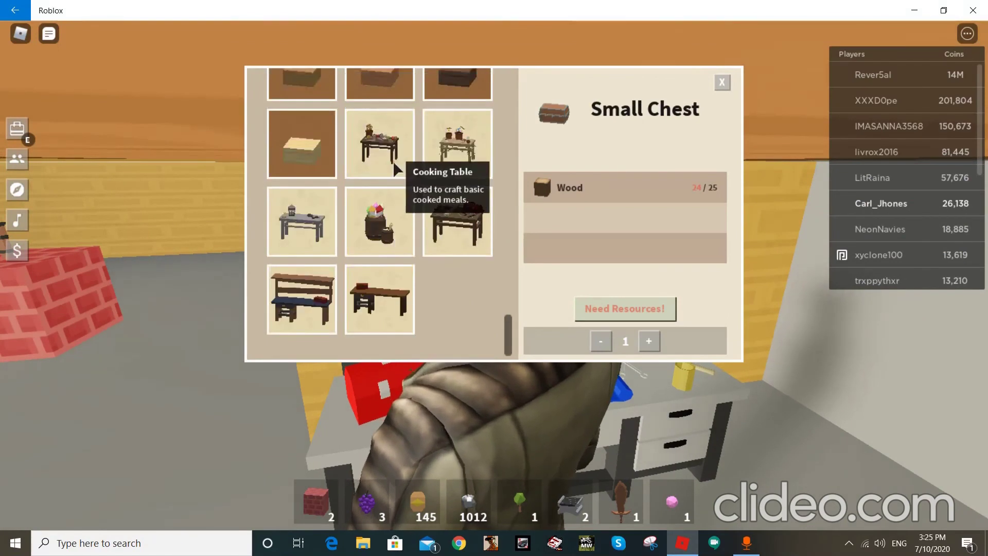
left_click(380, 147)
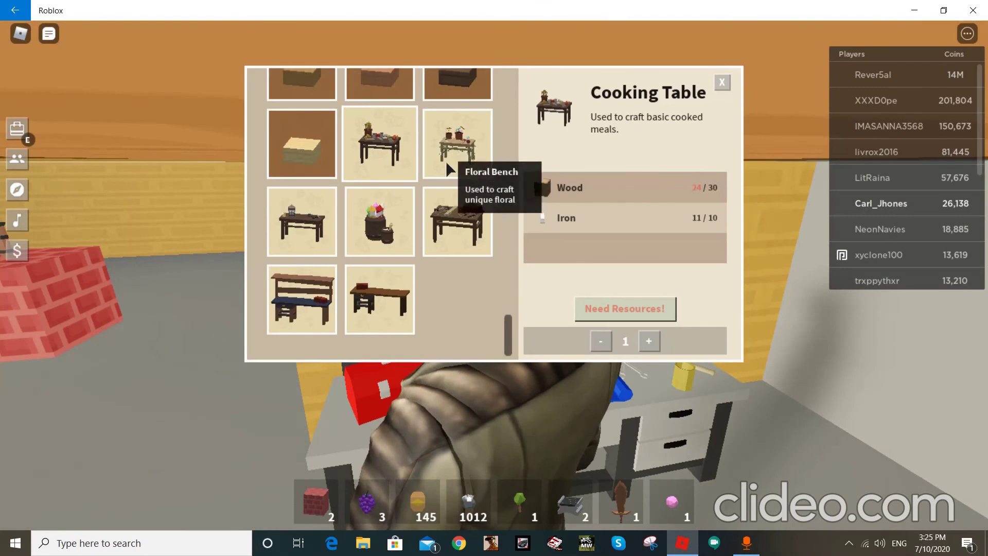
left_click(449, 149)
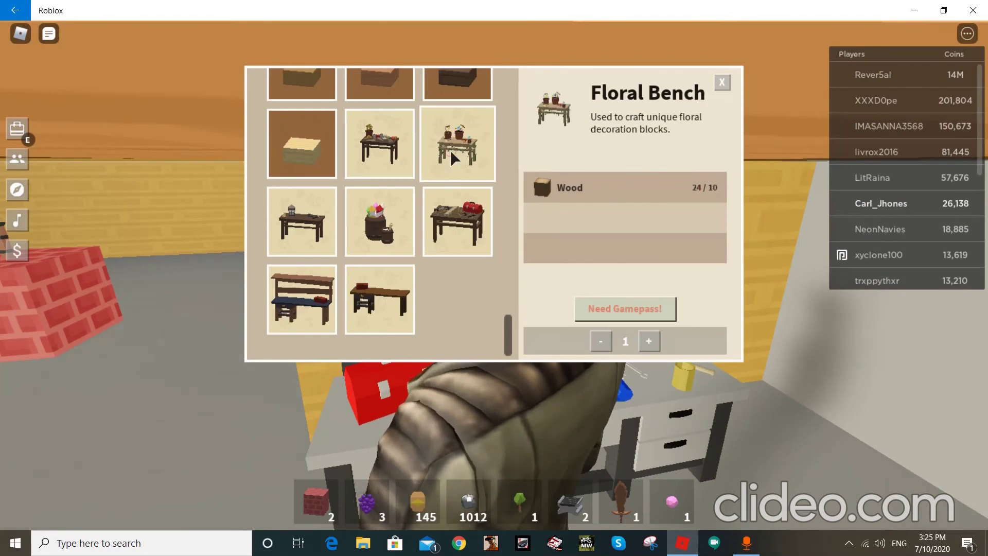
left_click(395, 203)
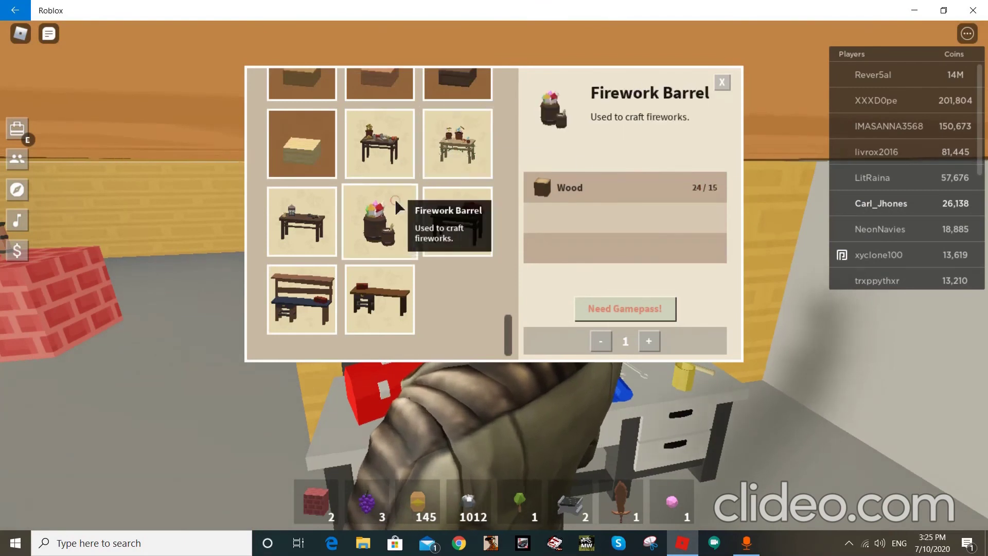
left_click(307, 213)
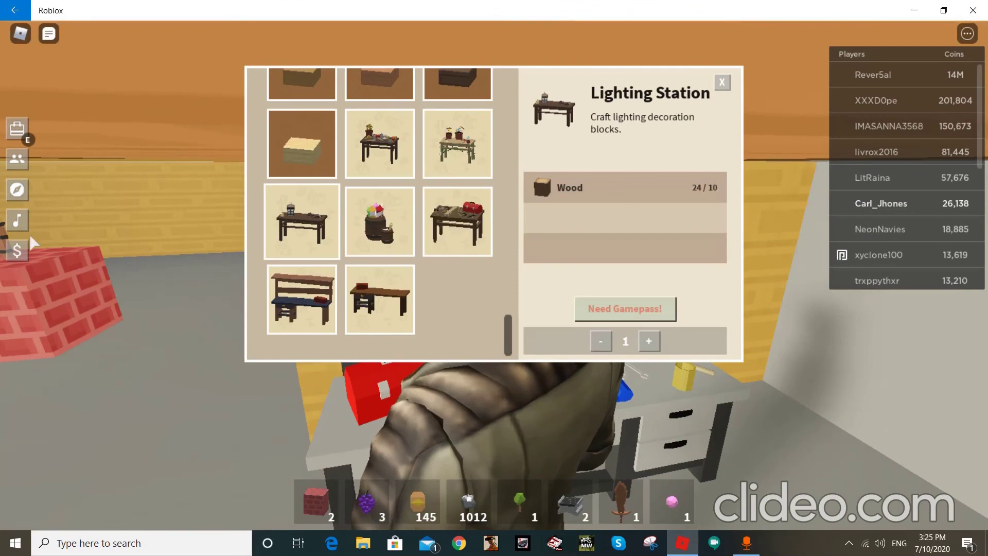
left_click(18, 250)
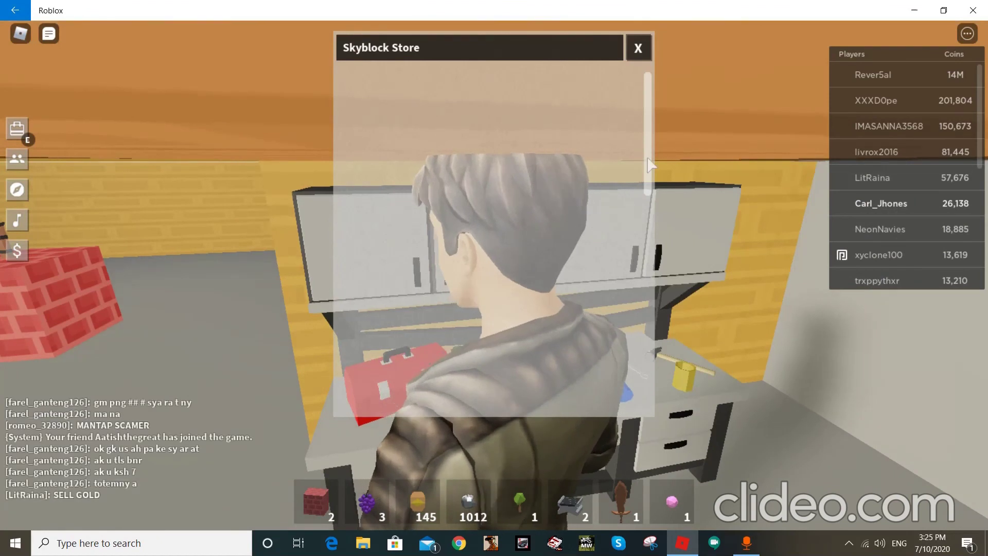
left_click_drag(651, 165, 651, 180)
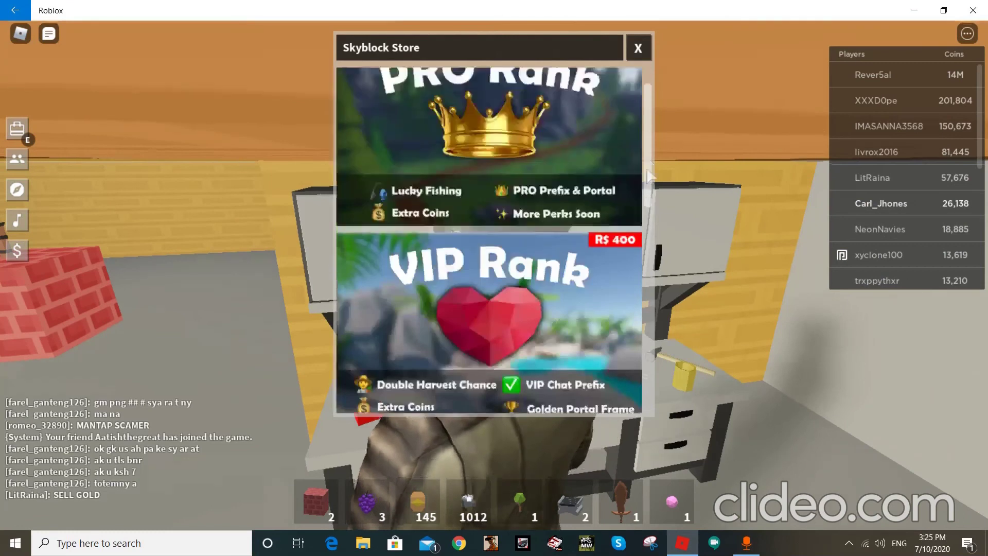
left_click_drag(652, 176, 664, 278)
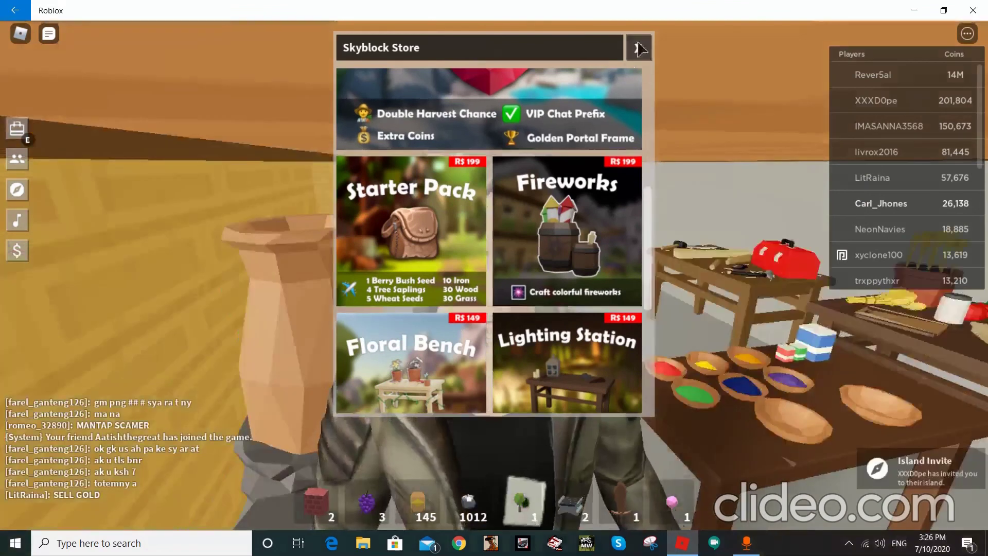
Step: Close the Skyblock Store after browsing the PRO, VIP and pack offers
left_click(640, 48)
Step: Walk through the corridor to the ladder, checking the backpack's 26,138 coins on the way
left_click_drag(639, 46, 627, 307)
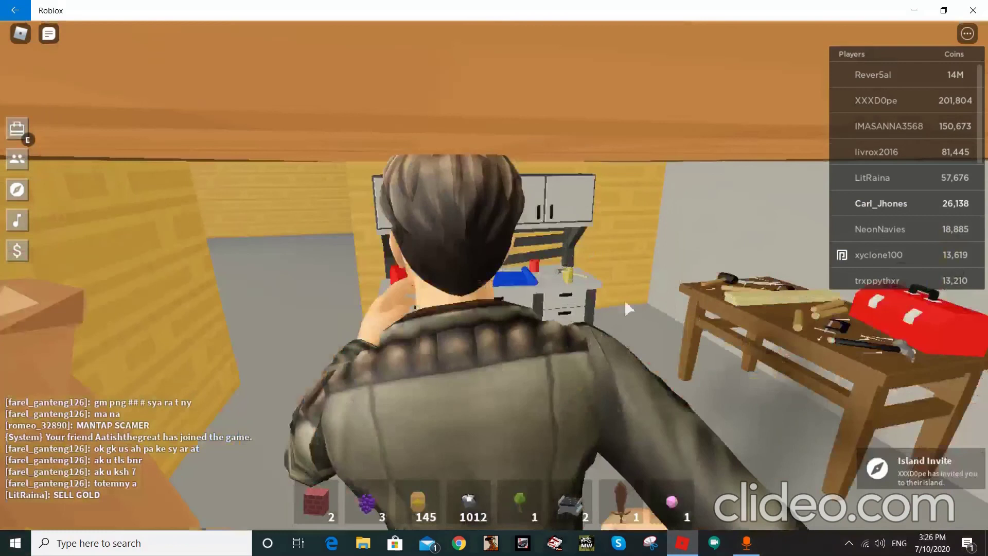
key("w")
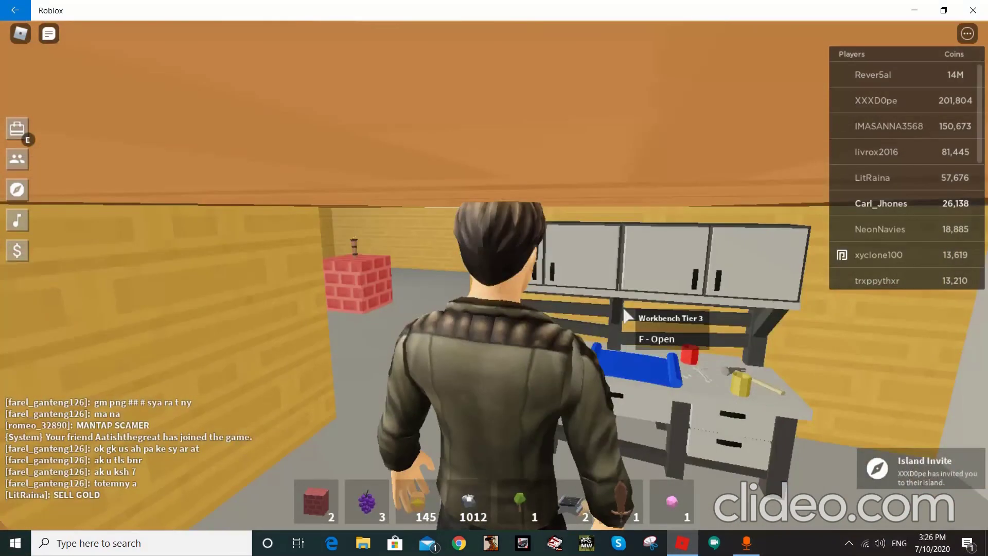
key("w")
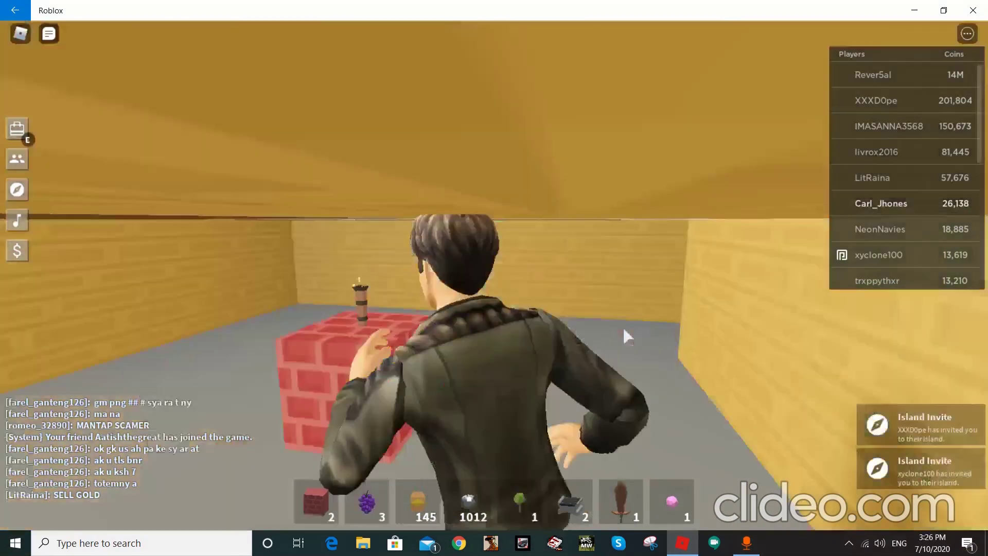
key("w")
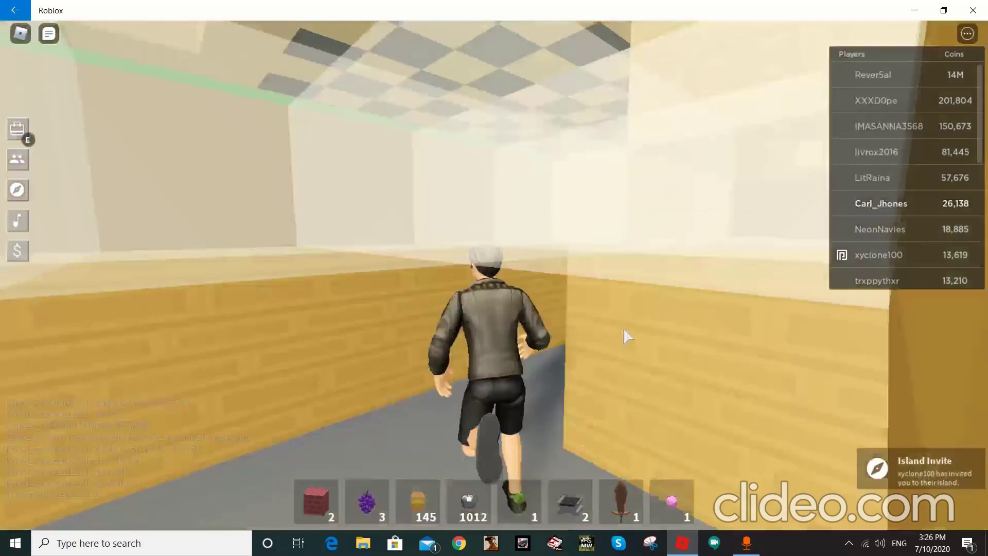
key("w")
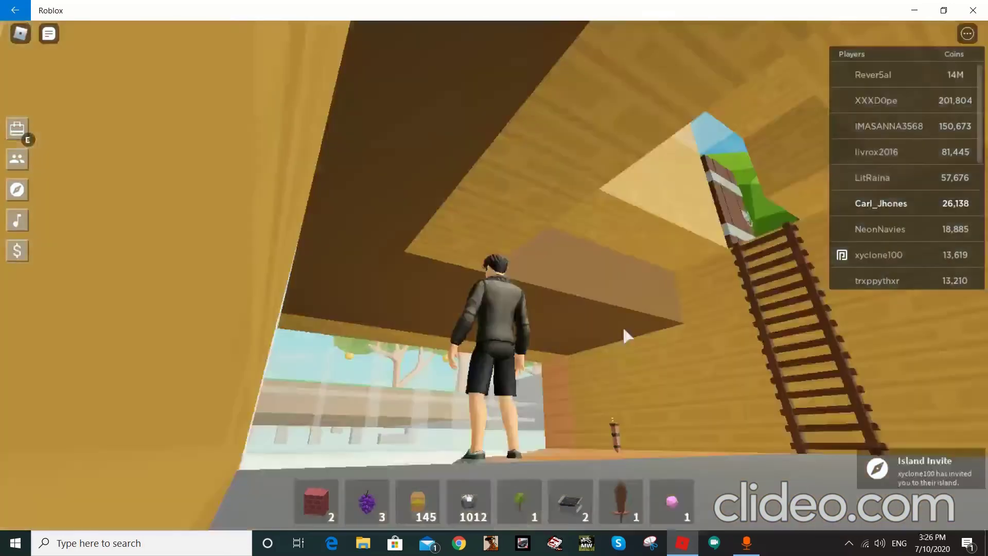
key("w")
key("w")
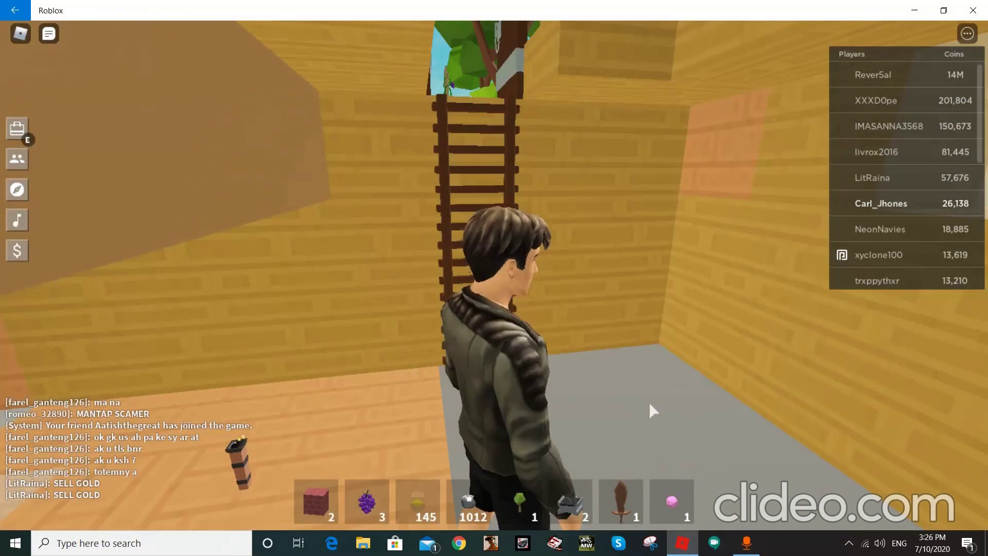
key("e")
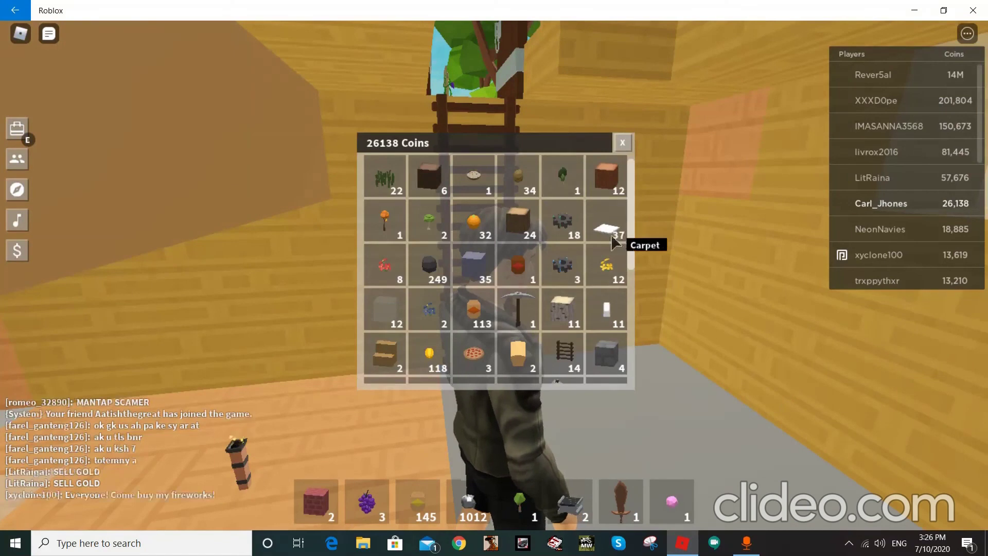
key("e")
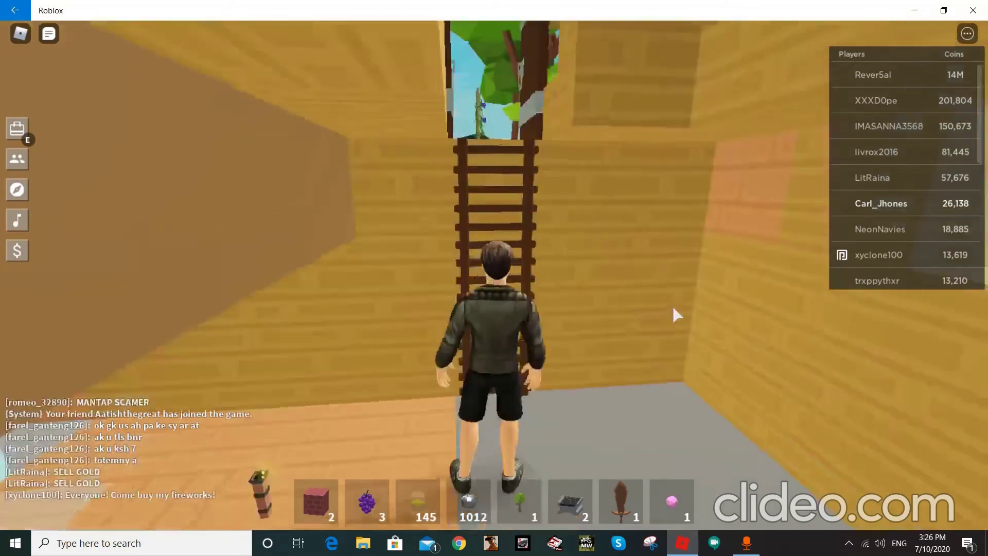
Step: Climb the ladder, pass the pine door, and cross the checkered room into the corridor
key("w")
key("w")
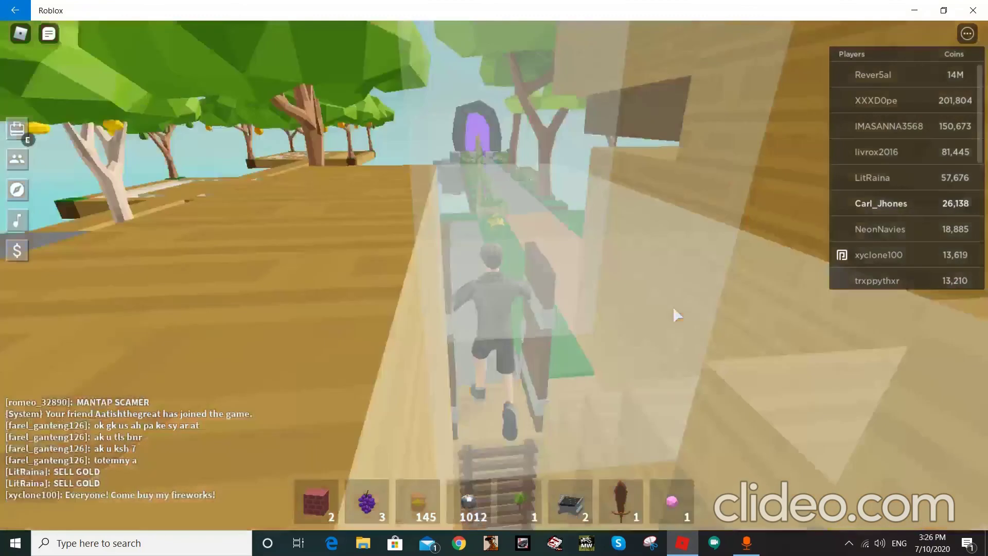
key("w")
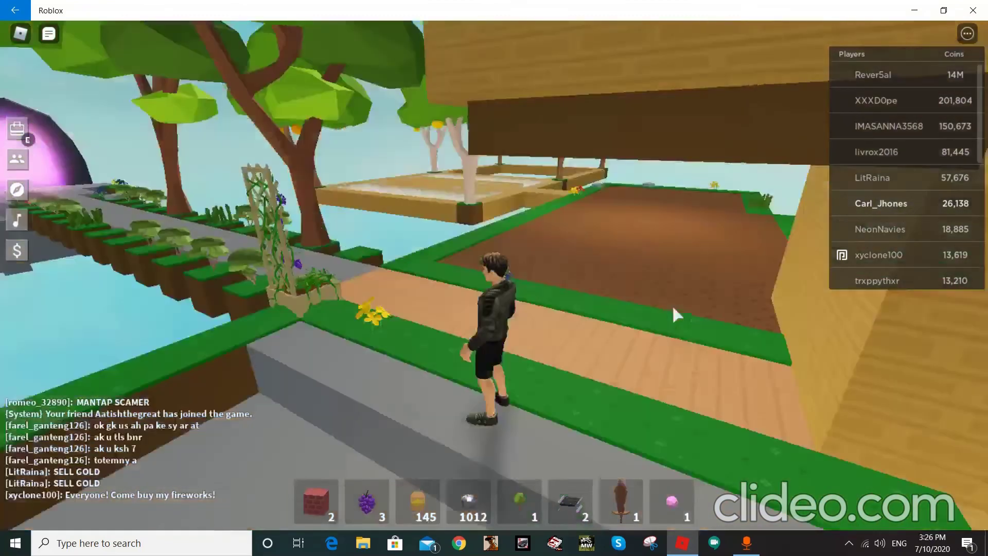
key("w")
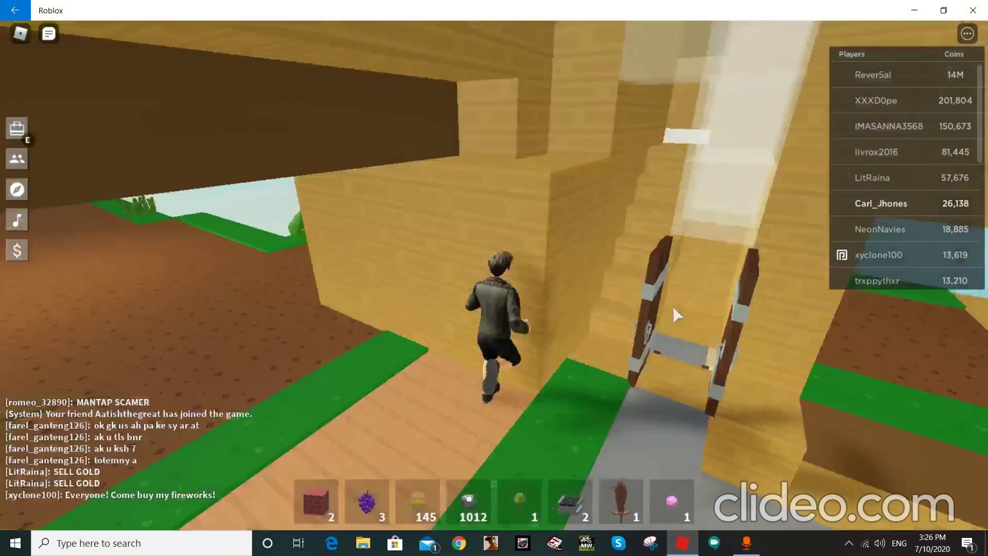
left_click_drag(672, 306, 712, 337)
key("f")
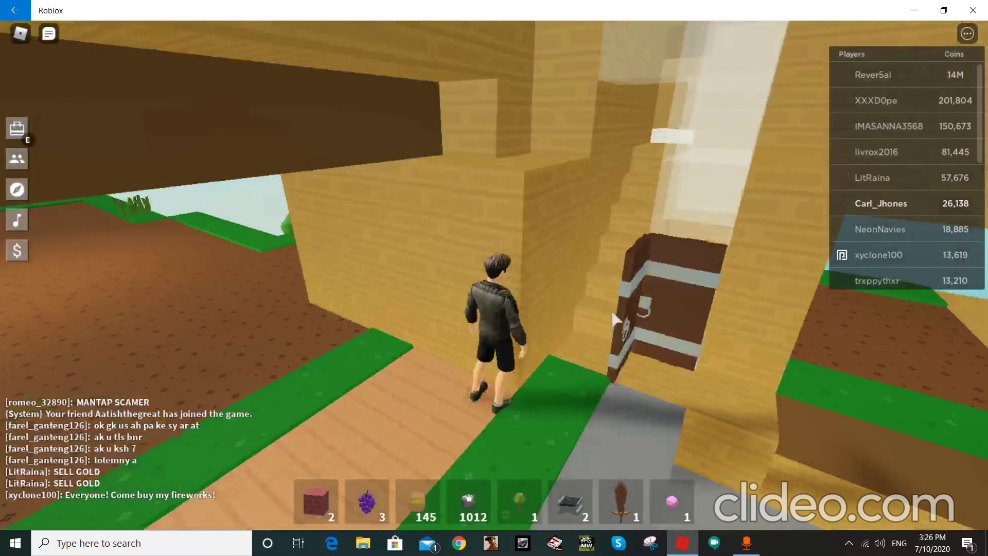
key("w")
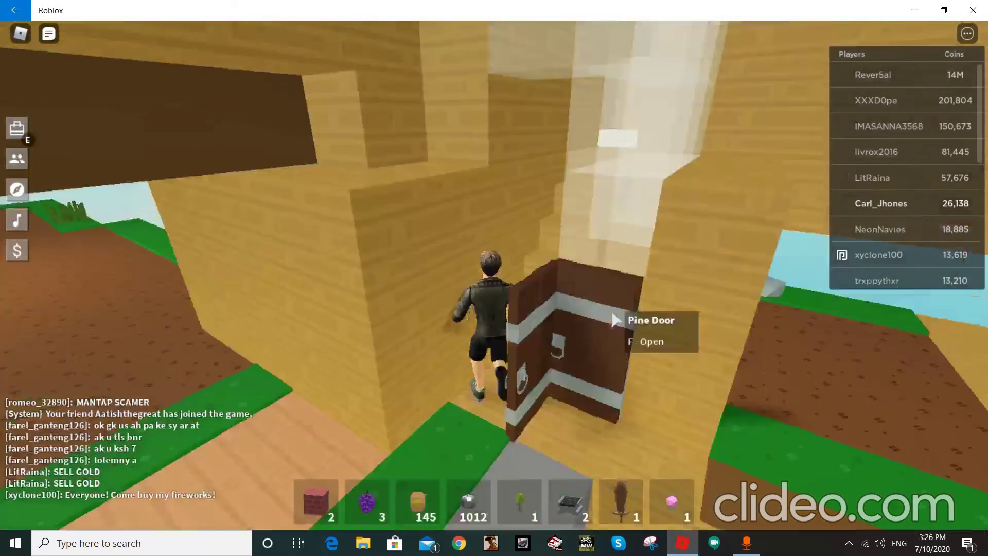
key("w")
key("w")
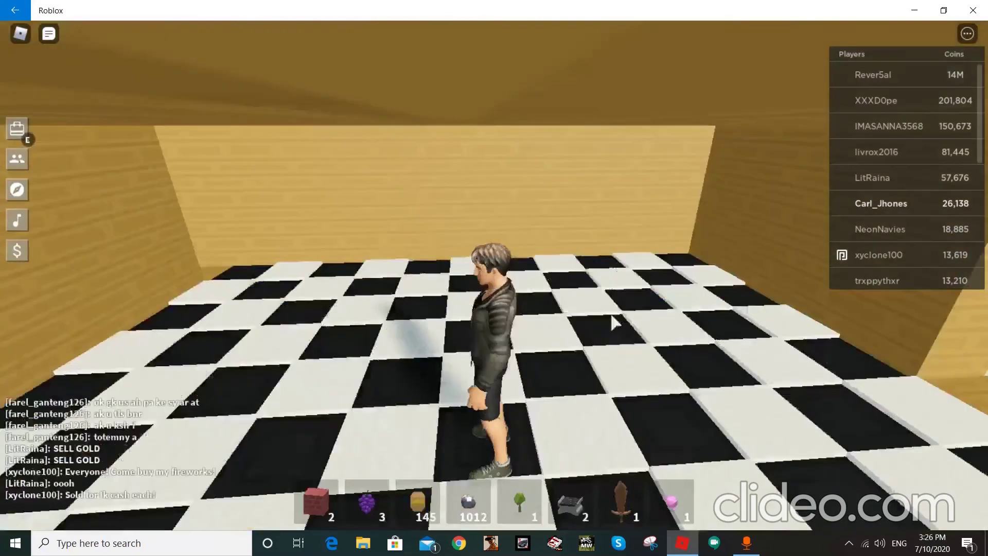
key("w")
key("w")
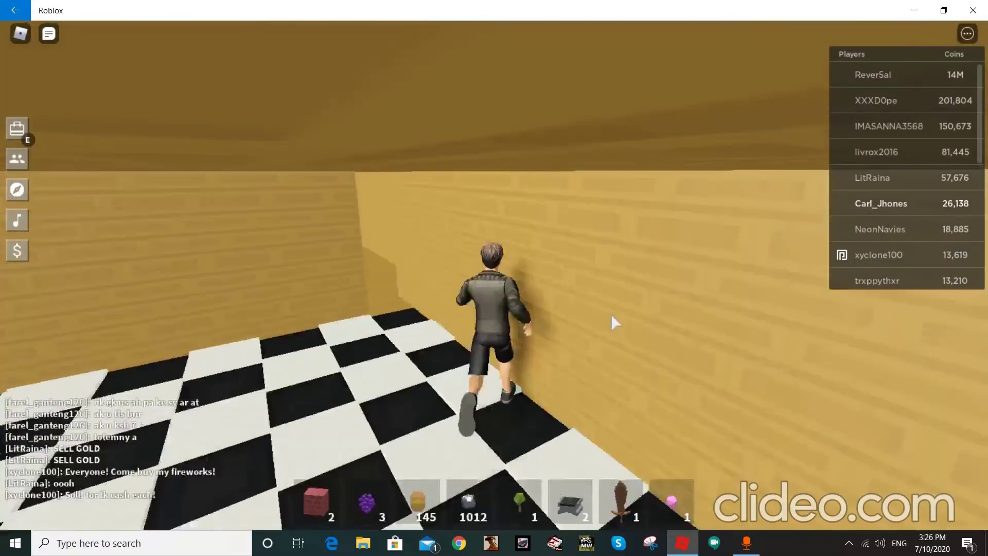
key("w")
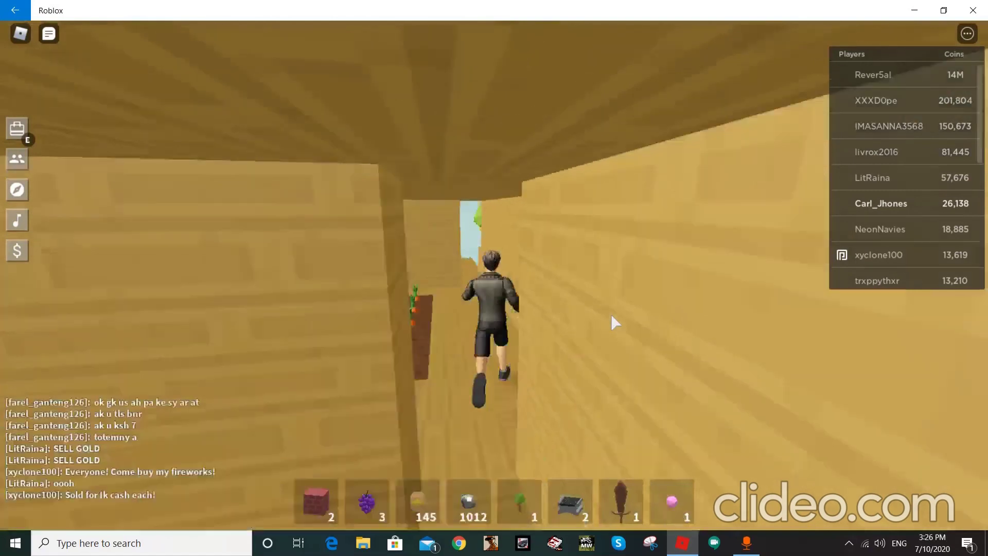
key("w")
key("w")
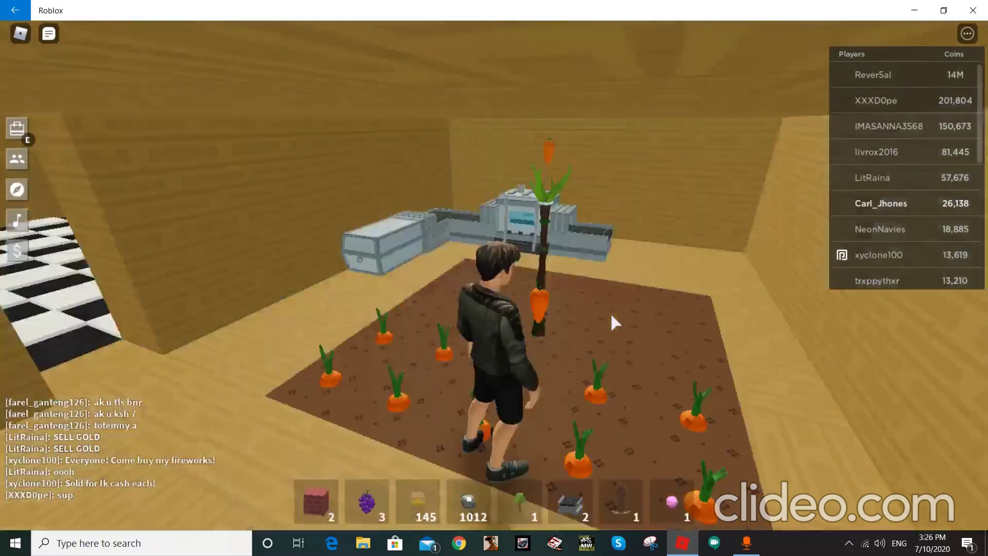
Step: Take the three carrots from the Carrot Totem and turn toward the Industrial Oven
key("e")
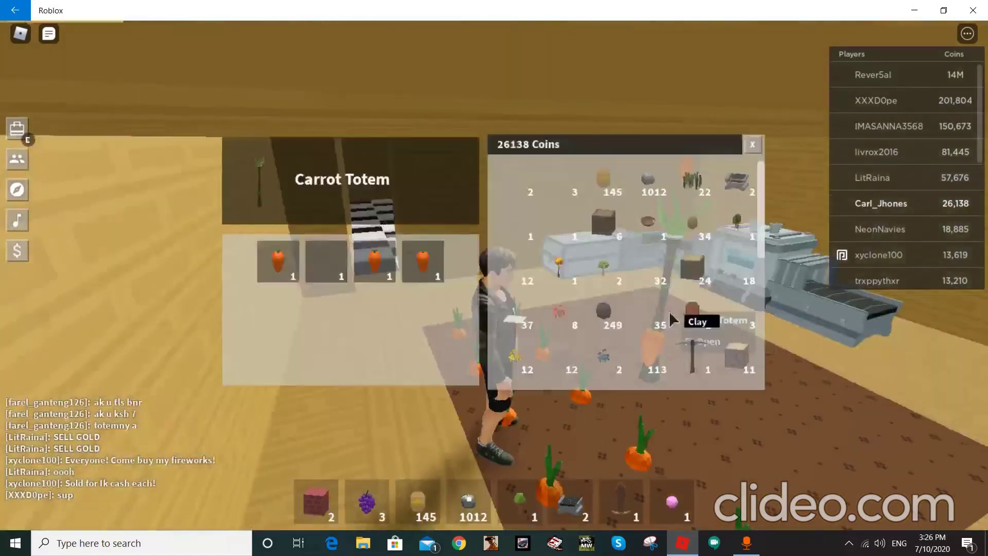
left_click(297, 266)
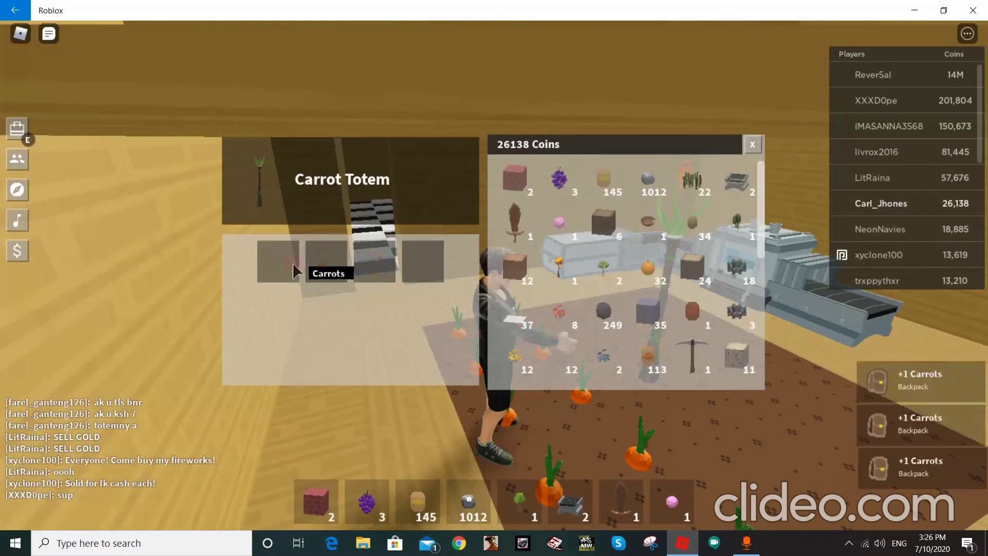
key("e")
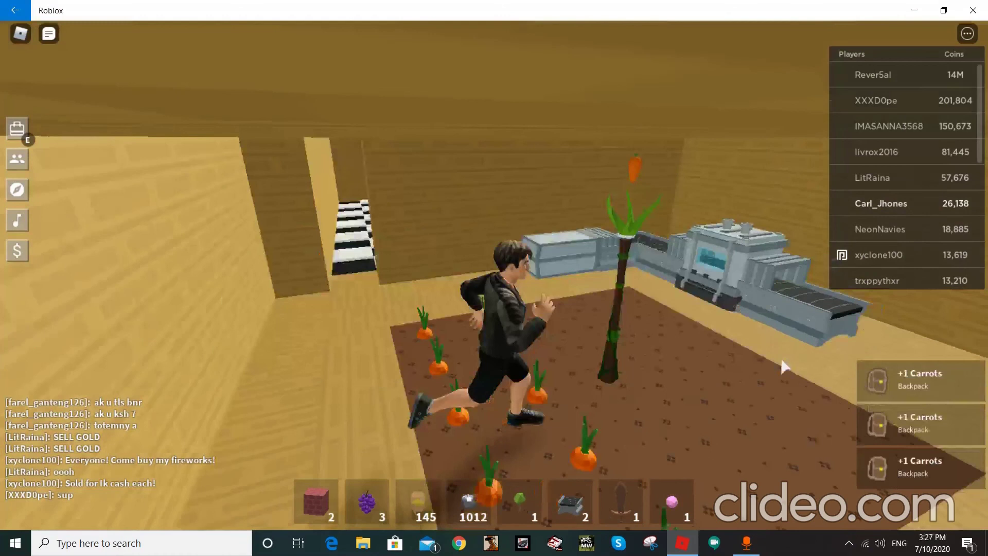
left_click_drag(784, 368, 649, 309)
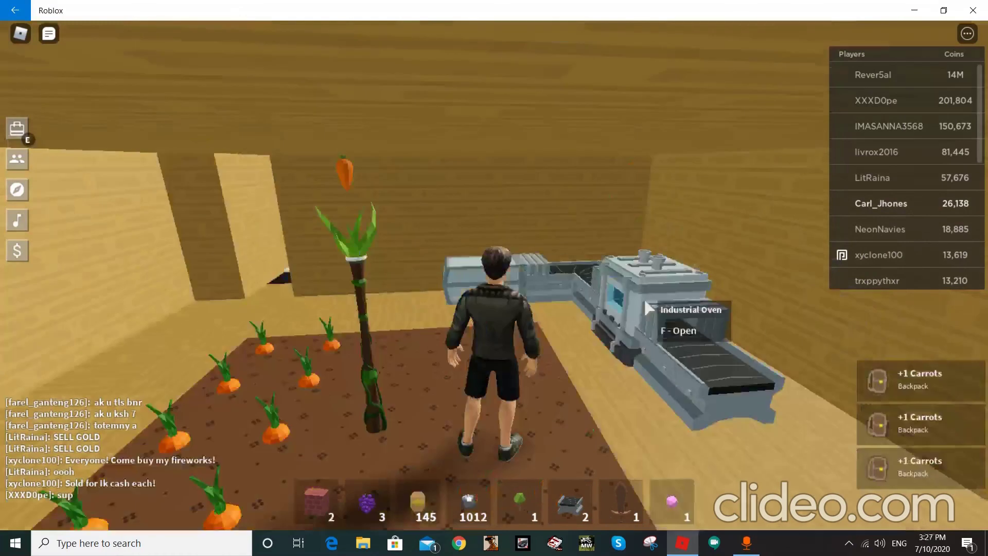
Step: Put potatoes and coal into the Industrial Oven, then close its window
key("f")
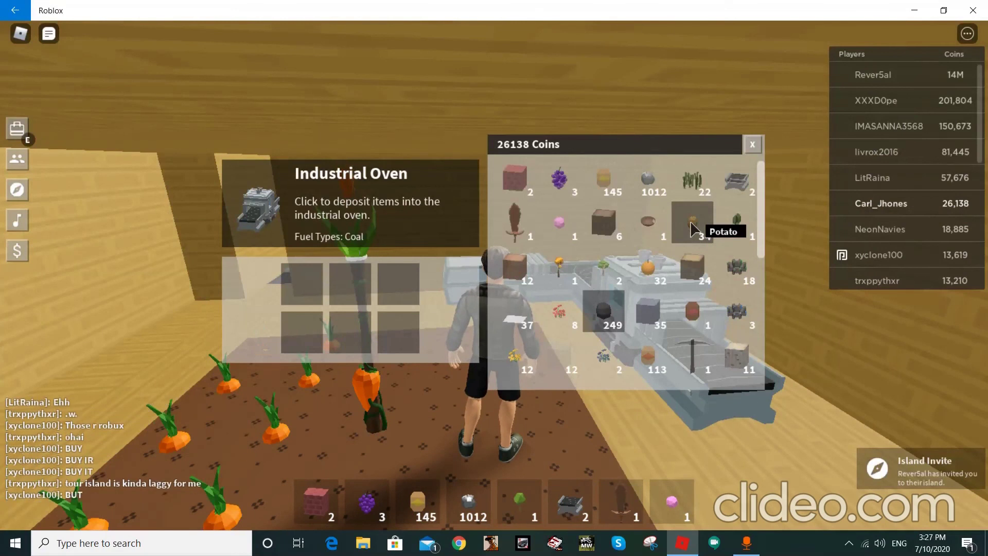
left_click(695, 230)
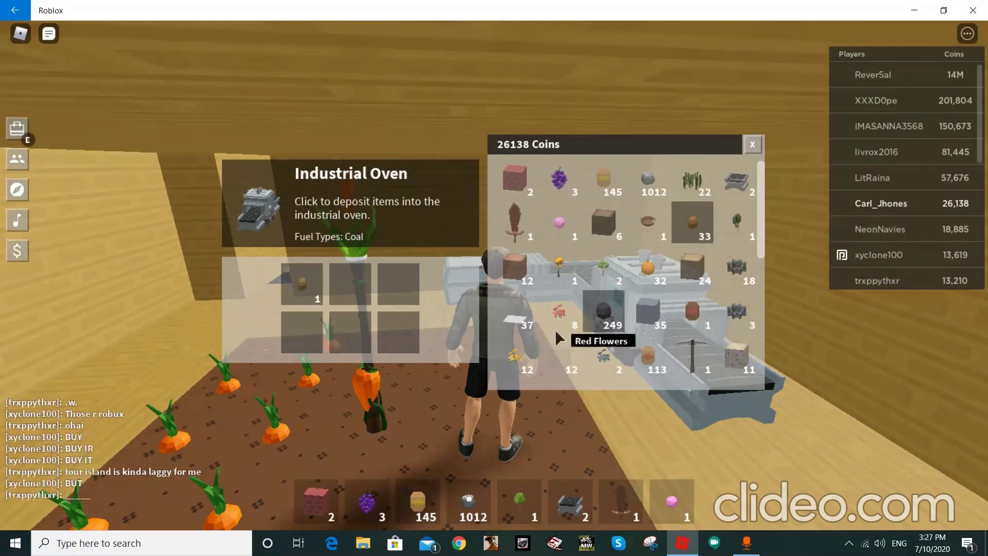
left_click(589, 320)
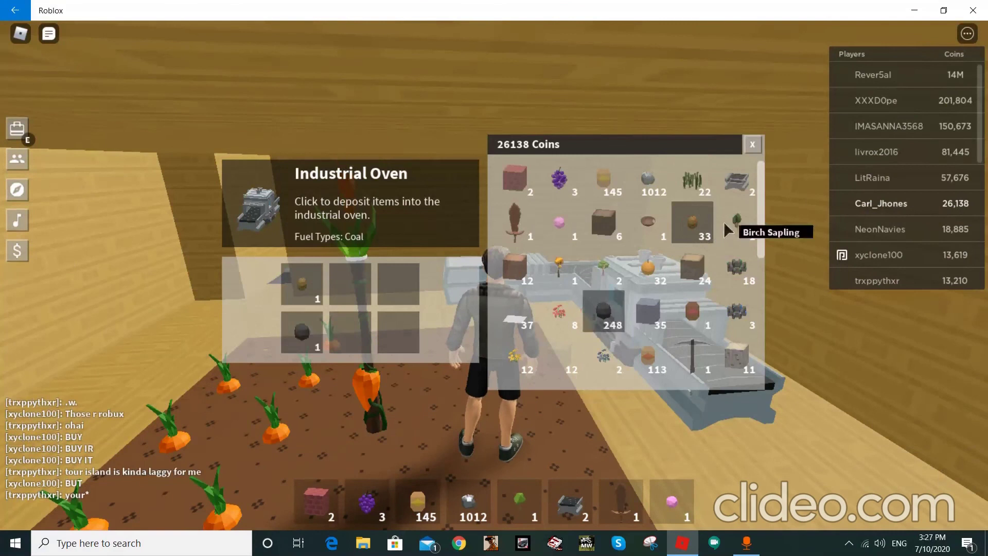
left_click(690, 234)
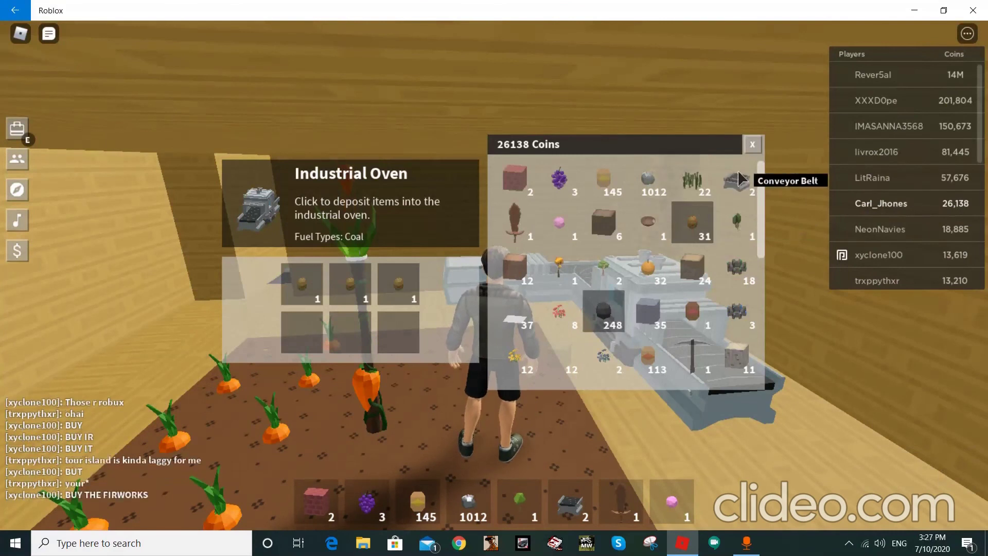
left_click(753, 145)
left_click_drag(754, 149, 532, 342)
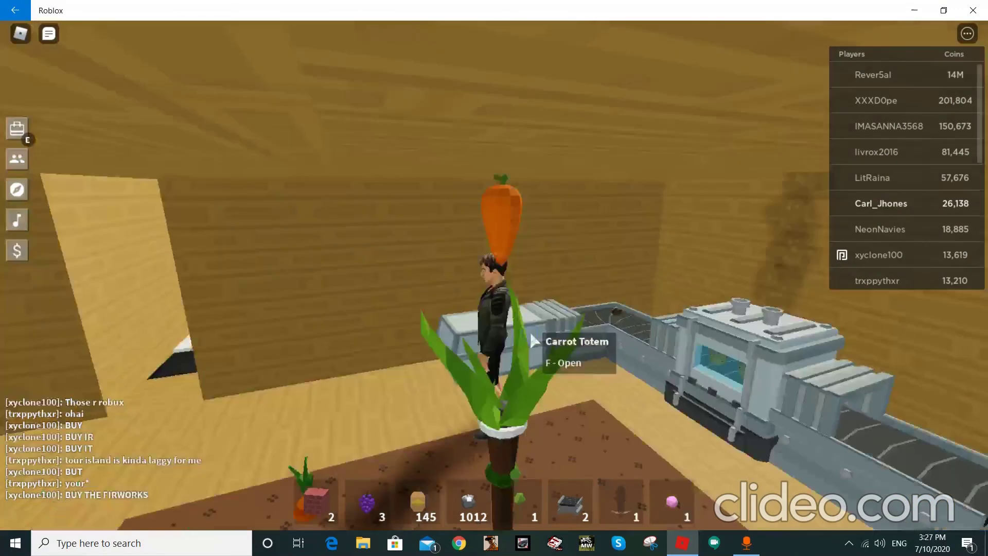
scroll(532, 342, "up", 1)
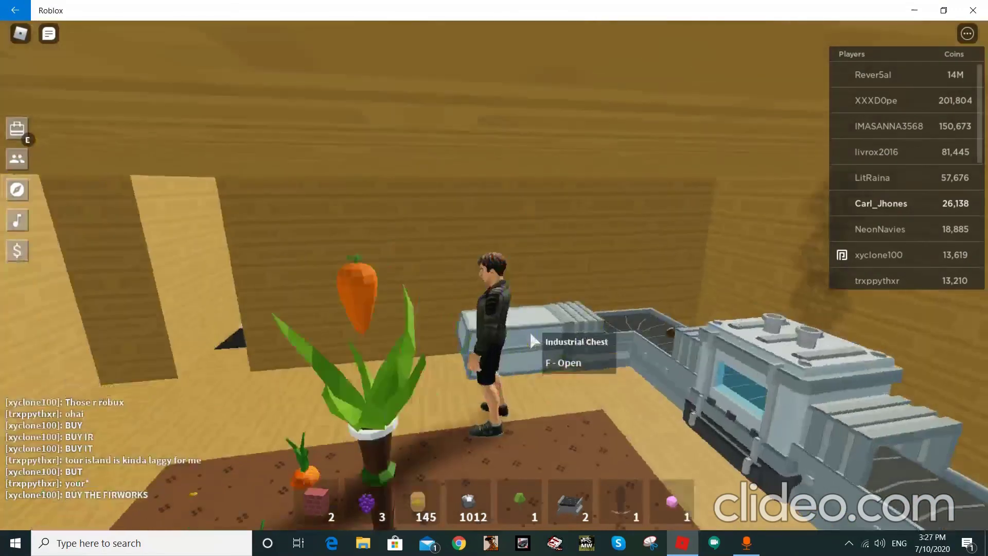
Step: Take the nine baked potatoes from the Industrial Chest and run out the doorway
key("f")
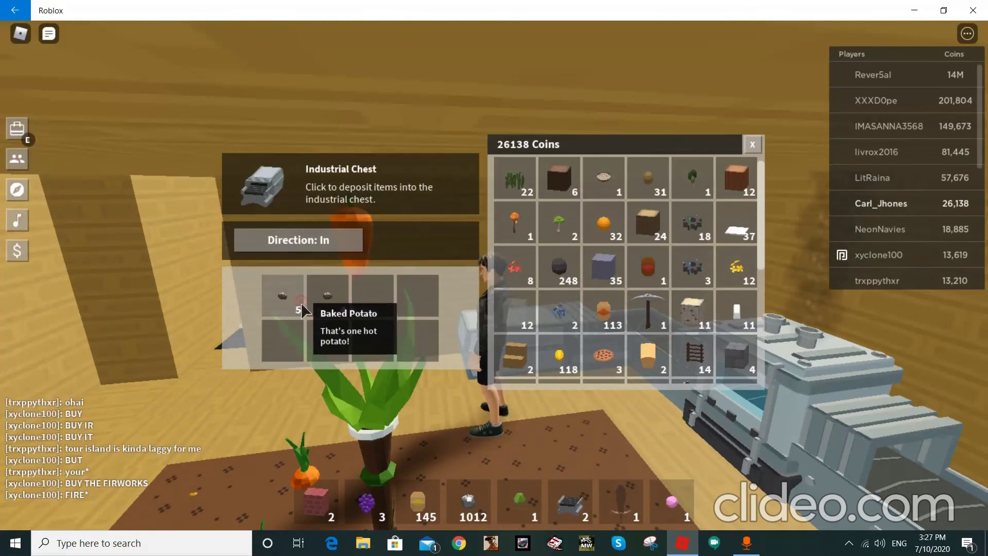
left_click(283, 296)
left_click(328, 296)
key("e")
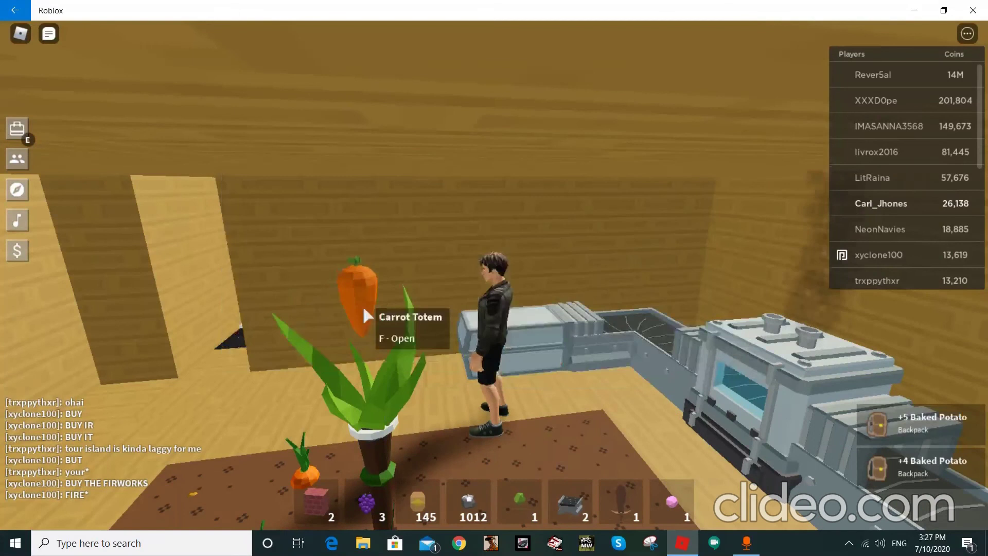
left_click_drag(362, 305, 593, 325)
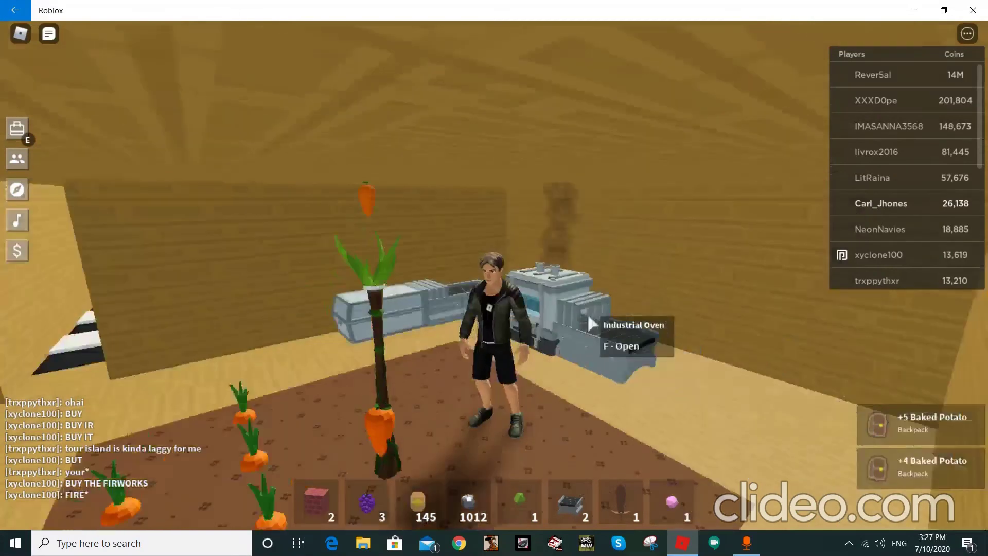
key("d")
key("w")
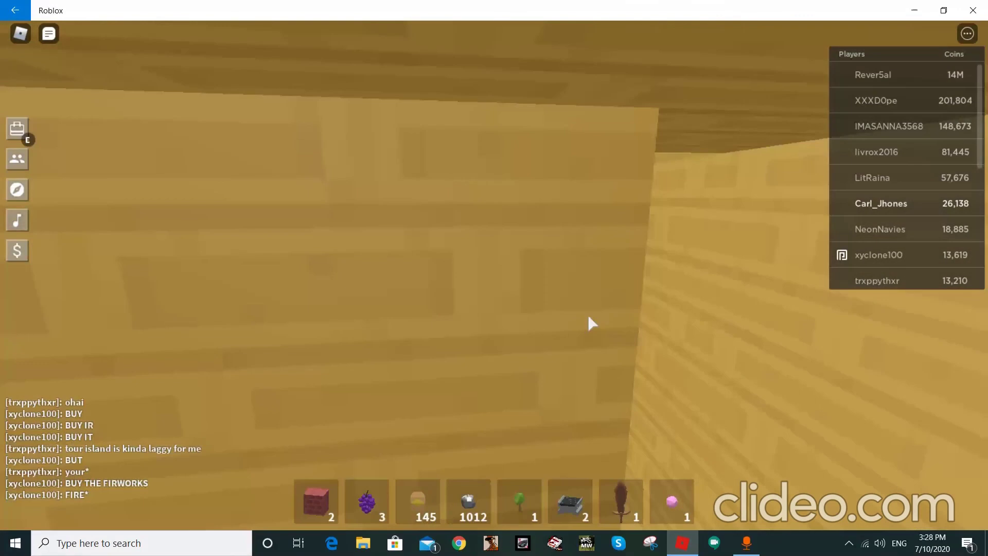
Step: Head outside, up the wooden stairs and toward the wooden building's doorway
mouse_move(587, 314)
left_mouse_down()
mouse_move(595, 282)
mouse_move(320, 292)
mouse_move(340, 319)
left_mouse_up()
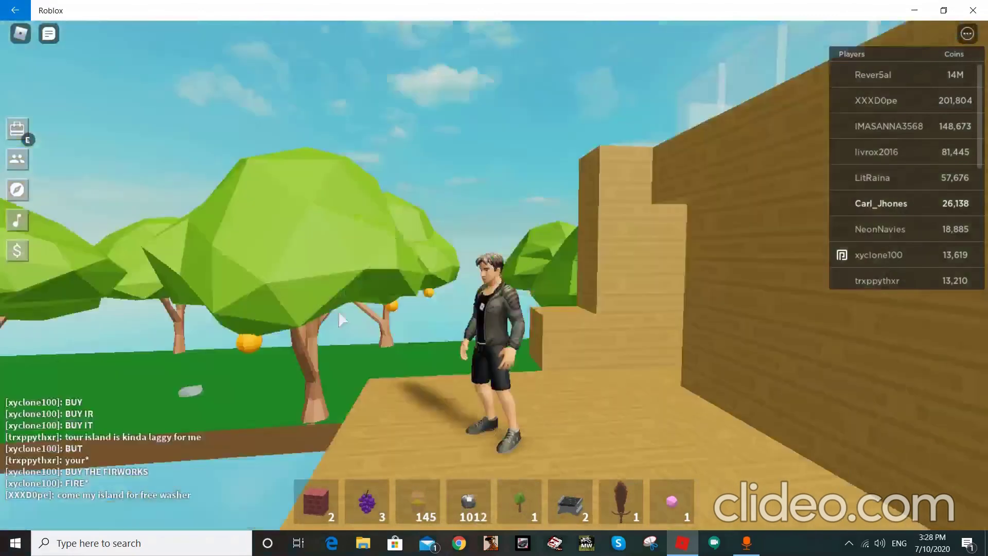
right_click(339, 312)
key("w")
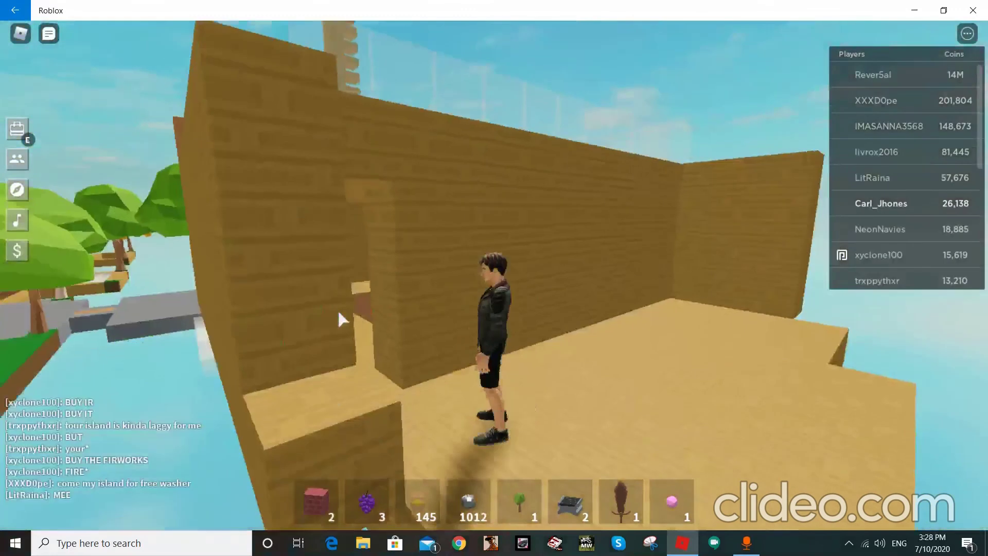
right_click(340, 319)
left_click_drag(338, 312, 339, 311)
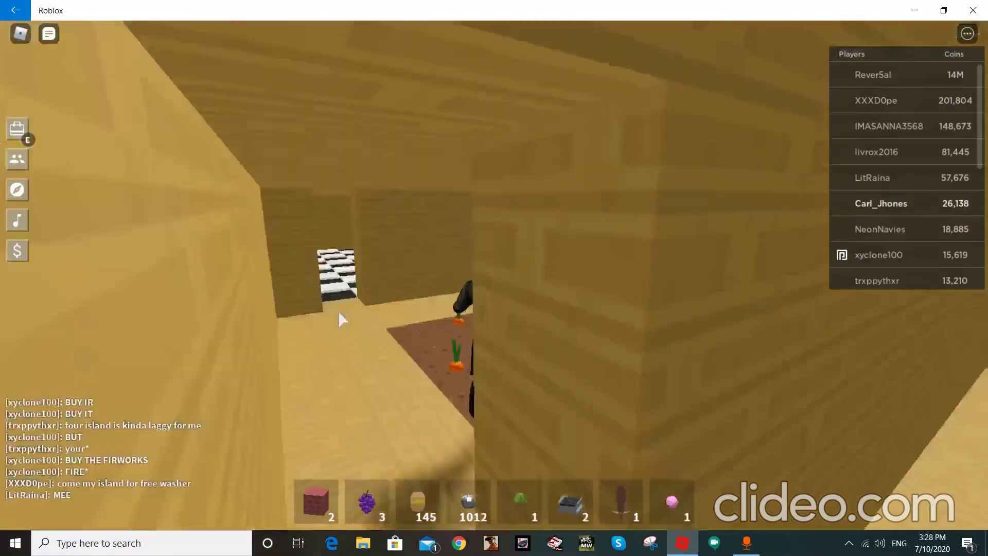
key("w")
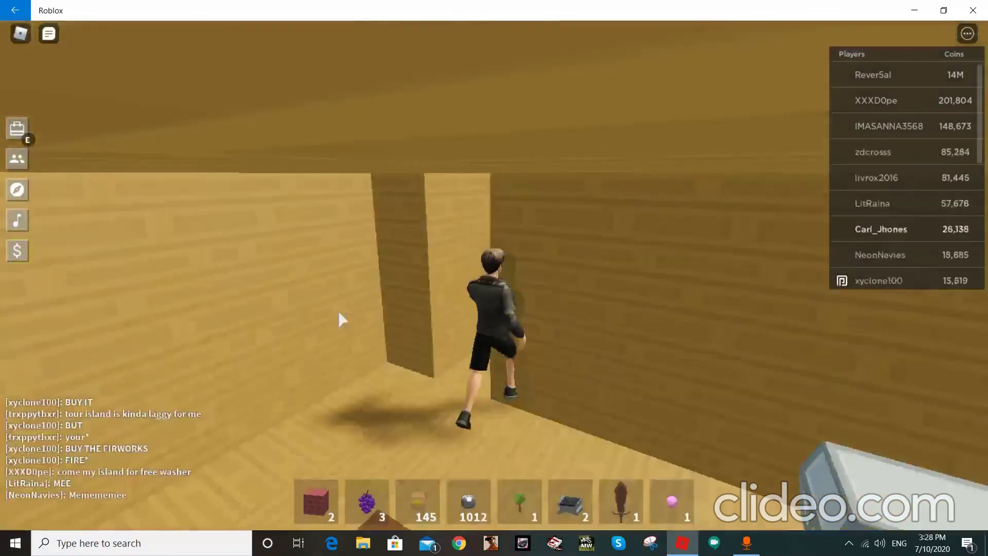
Step: Run across the checkered and dirt-floor rooms and climb the piano stairs
key("w")
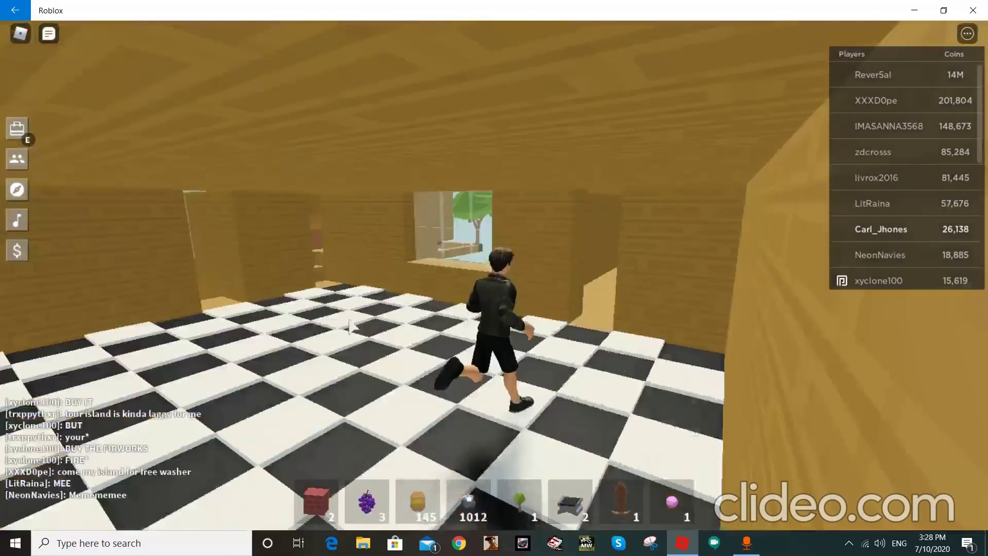
key("w")
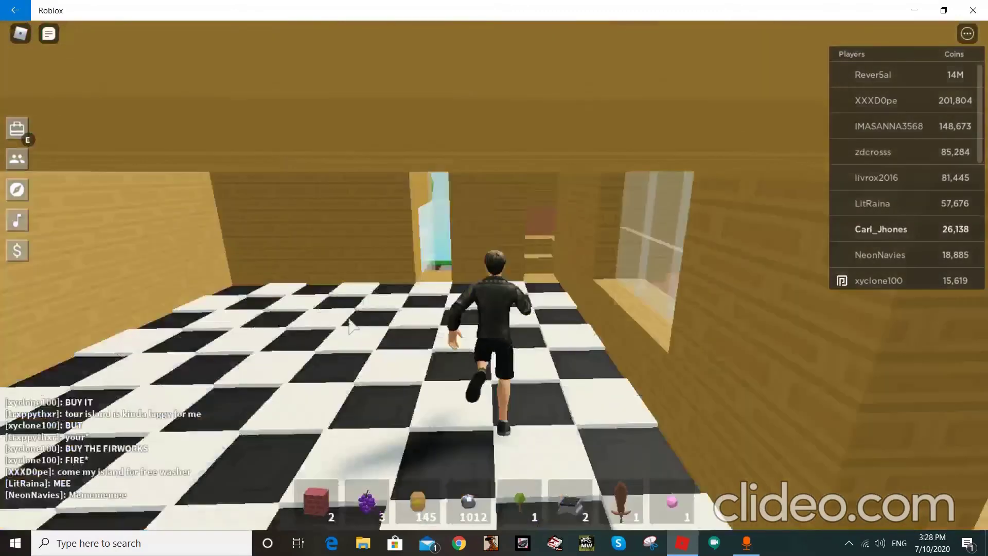
key("w")
key("w")
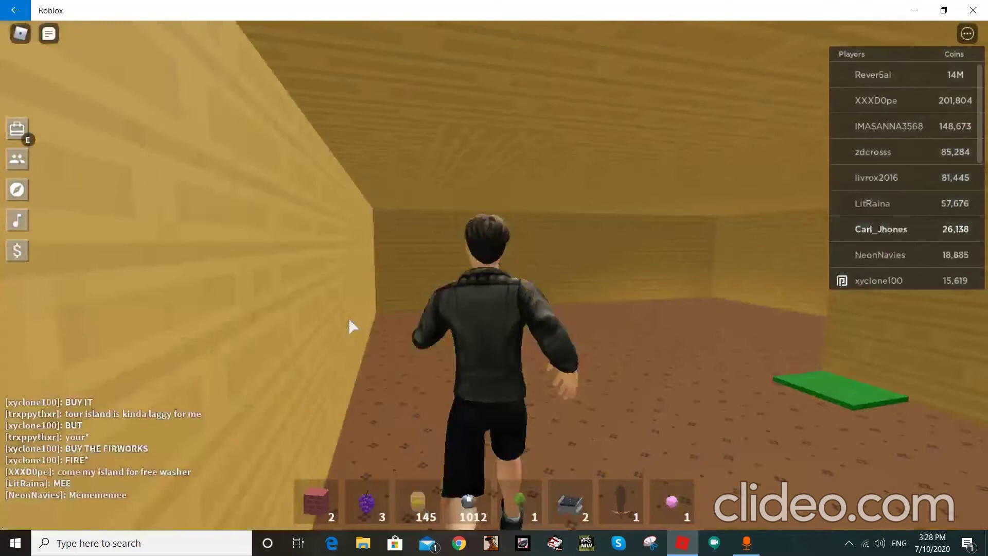
key("w")
left_click_drag(349, 317, 416, 304)
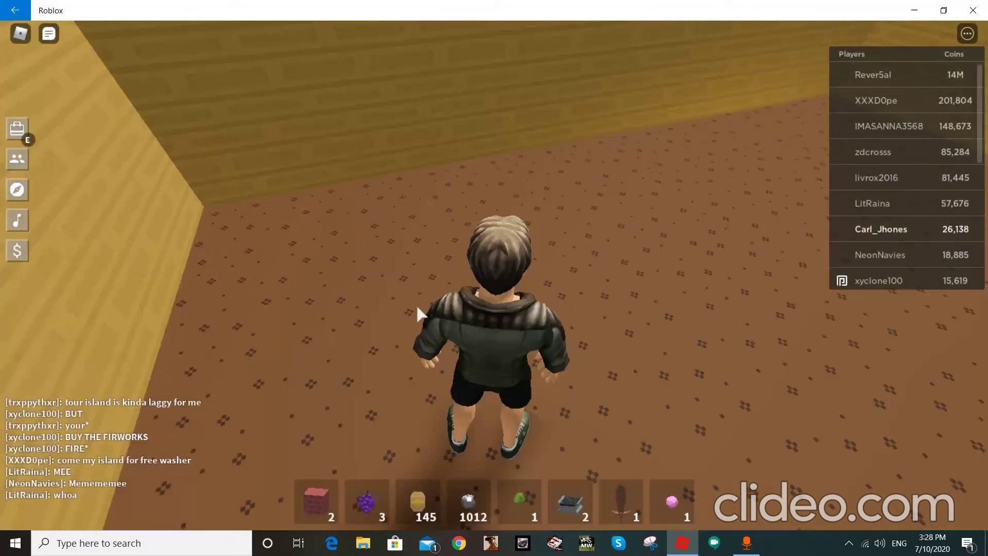
key("w")
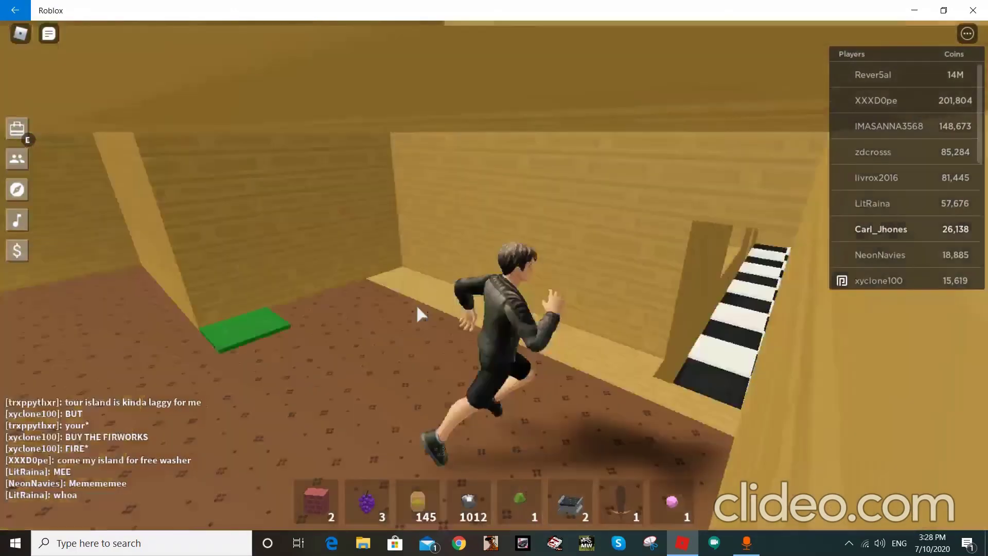
key("w")
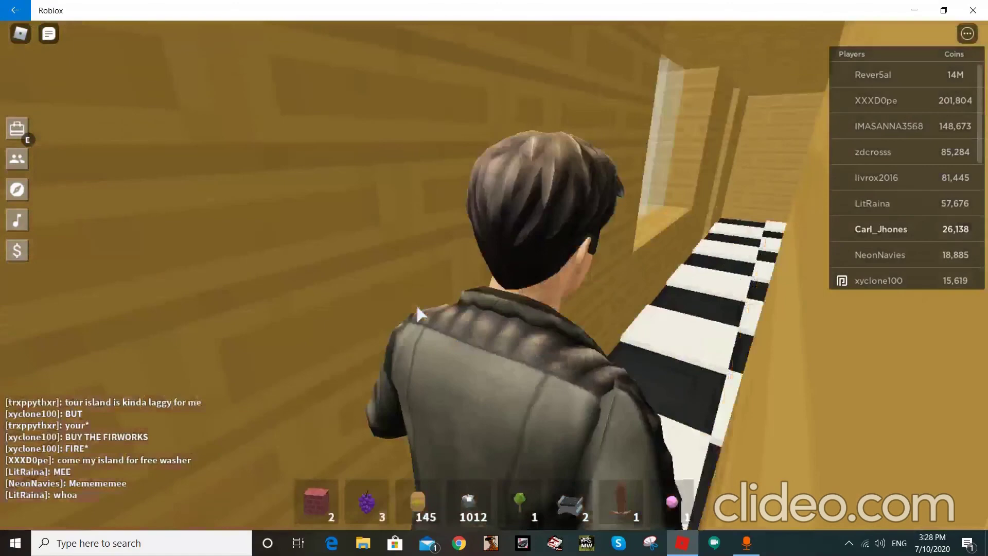
key("w")
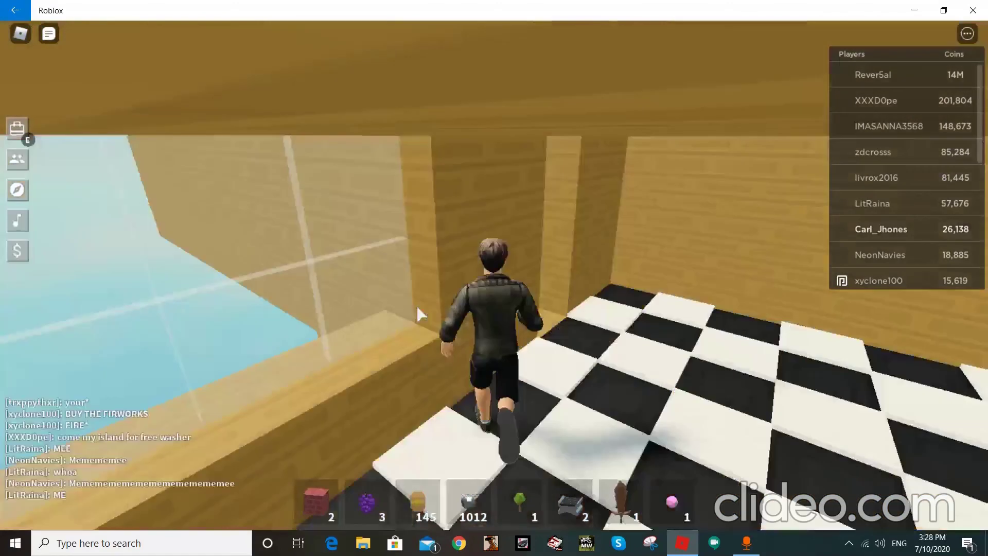
key("w")
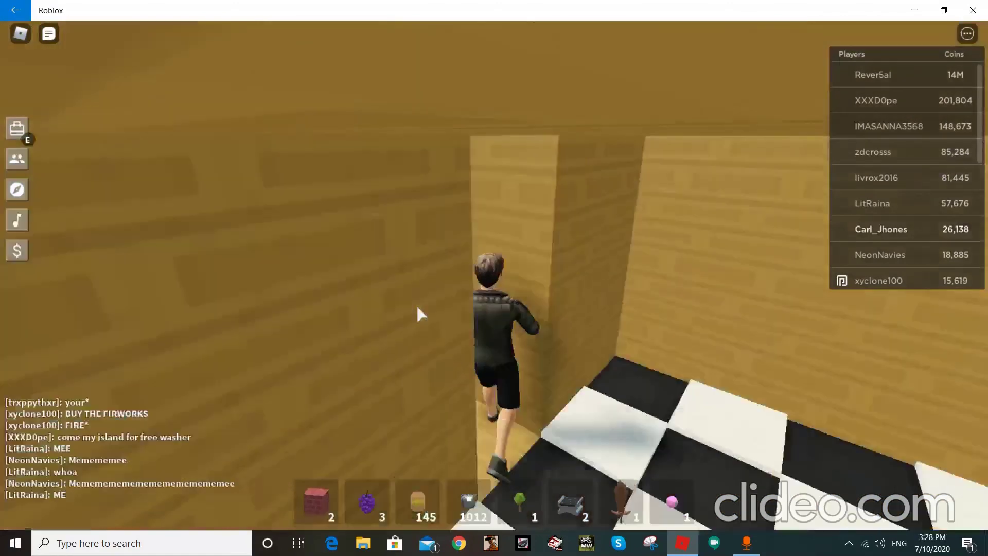
key("w")
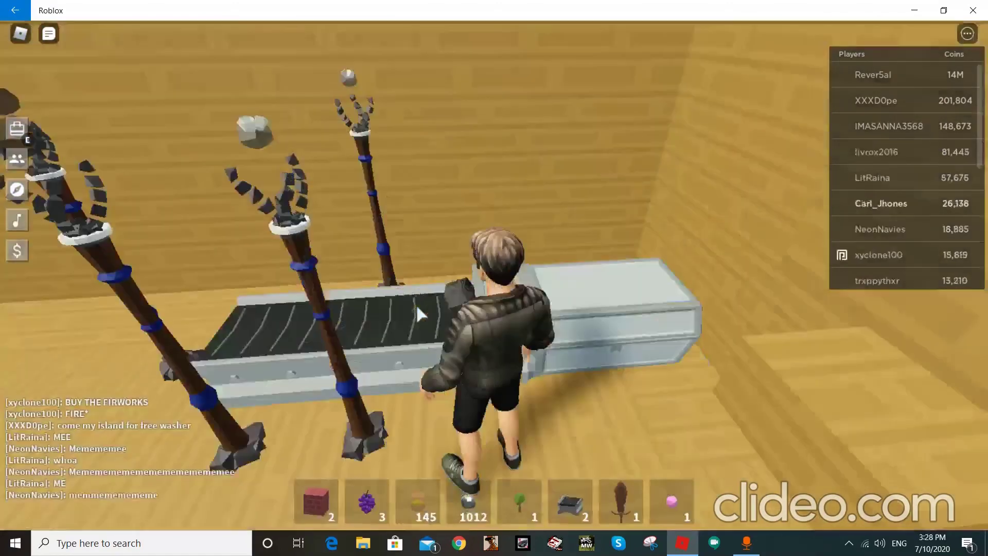
Step: Withdraw all coal and iron ore from the Industrial Chest into the backpack
key("e")
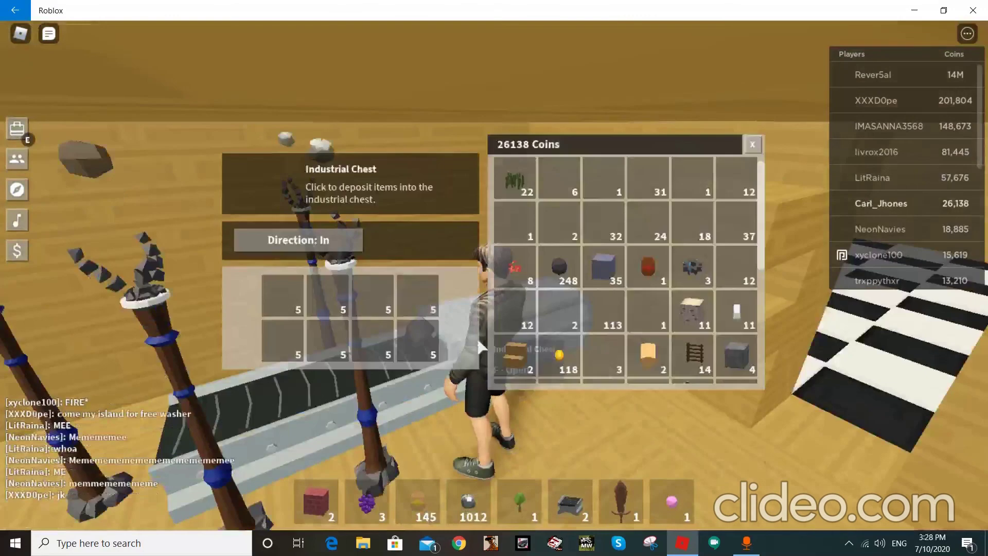
left_click(286, 302)
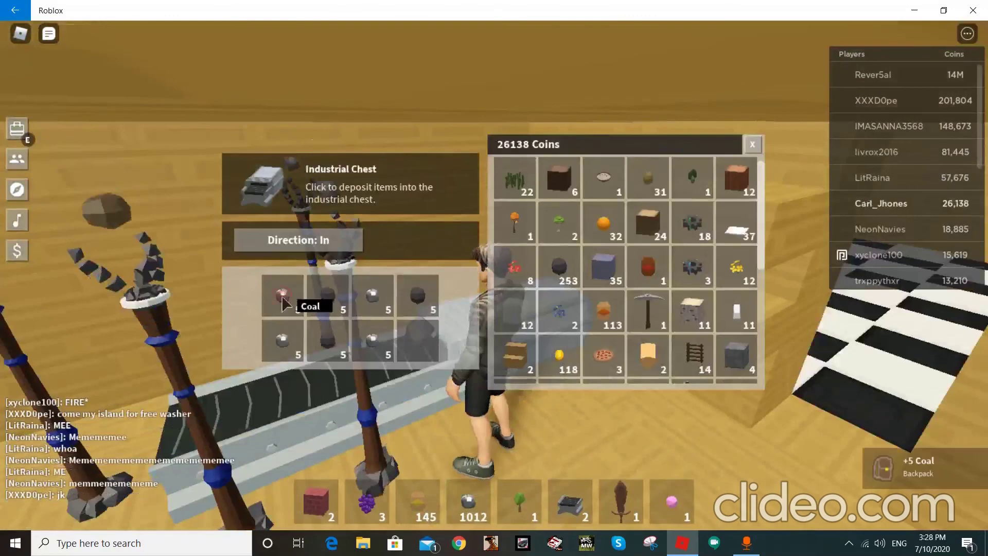
left_click(285, 301)
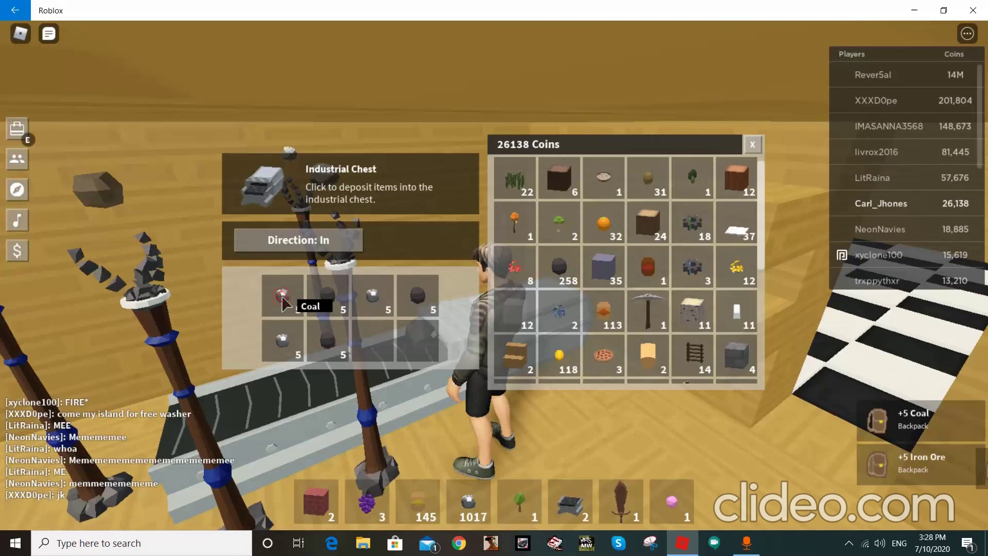
left_click(286, 301)
left_click(286, 301)
left_click(285, 301)
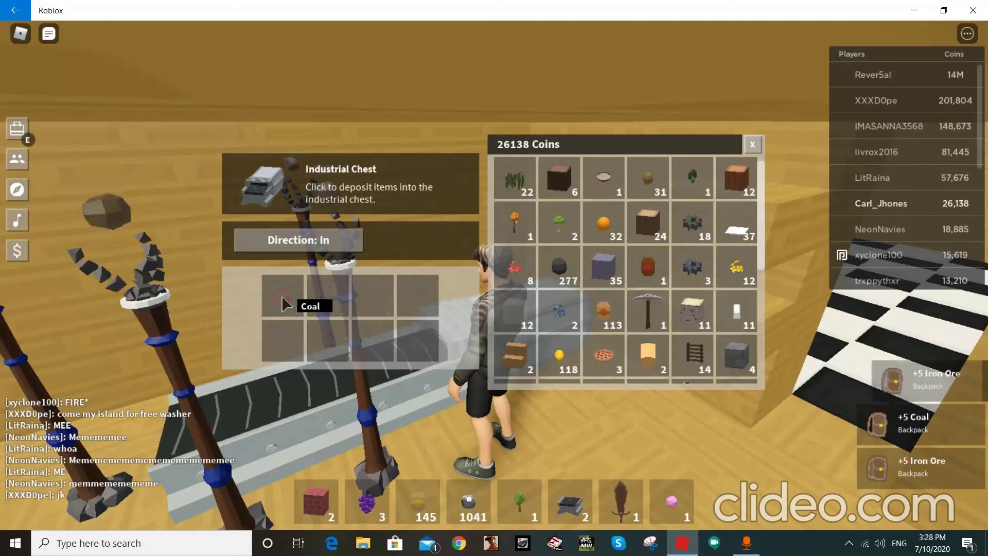
key("e")
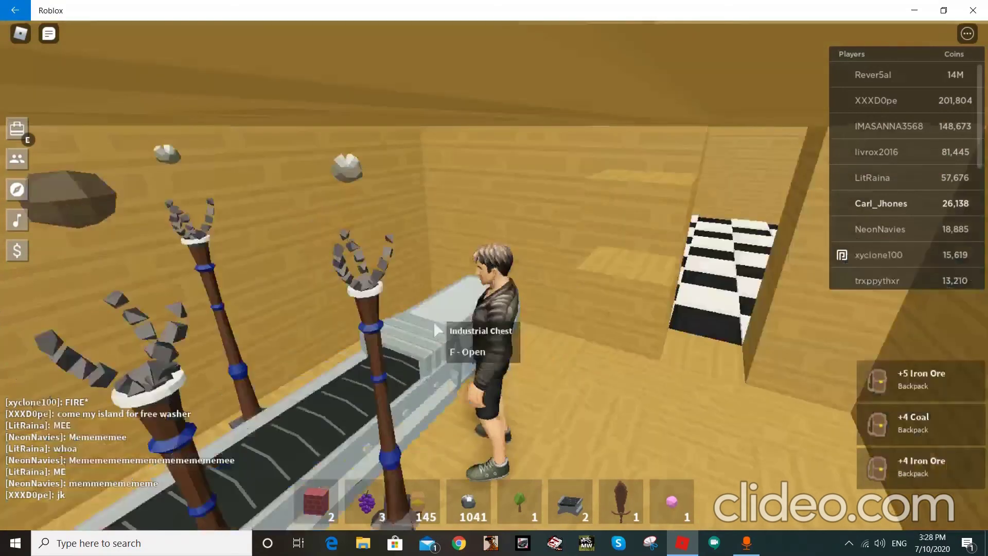
Step: Walk out past the back wall to the outdoor machines
key("s")
key("w")
key("w")
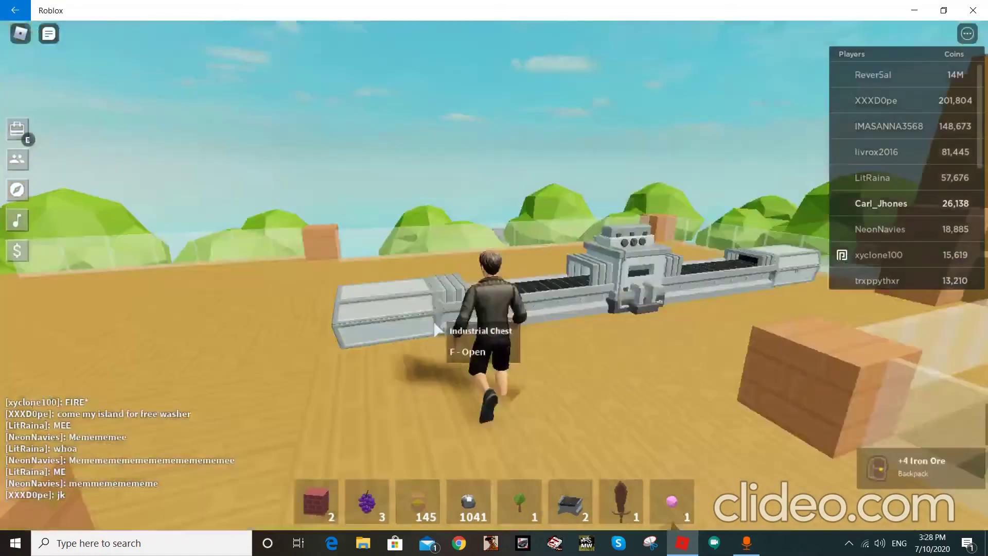
key("w")
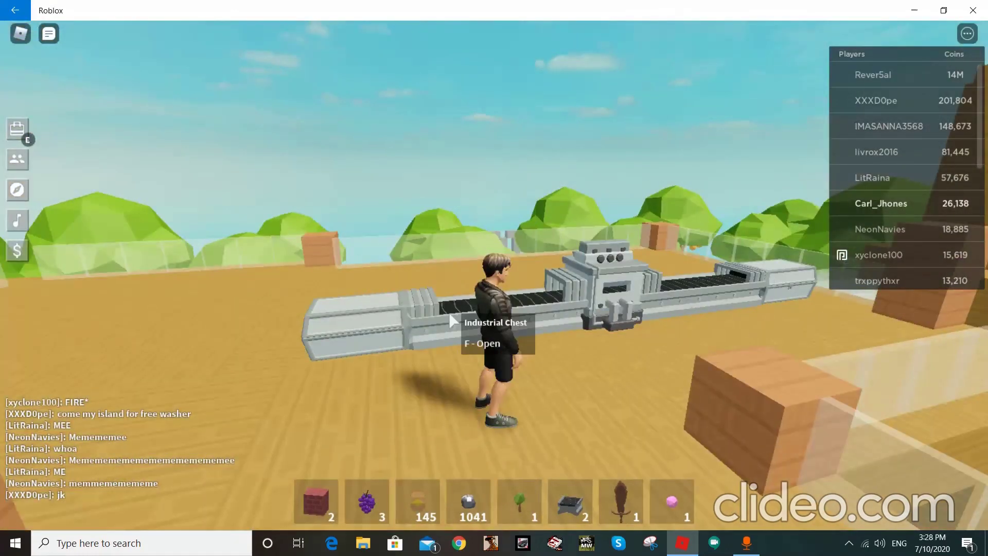
Step: Turn the camera and open the empty Industrial Chest beside the sawmill
left_click_drag(453, 323, 444, 327)
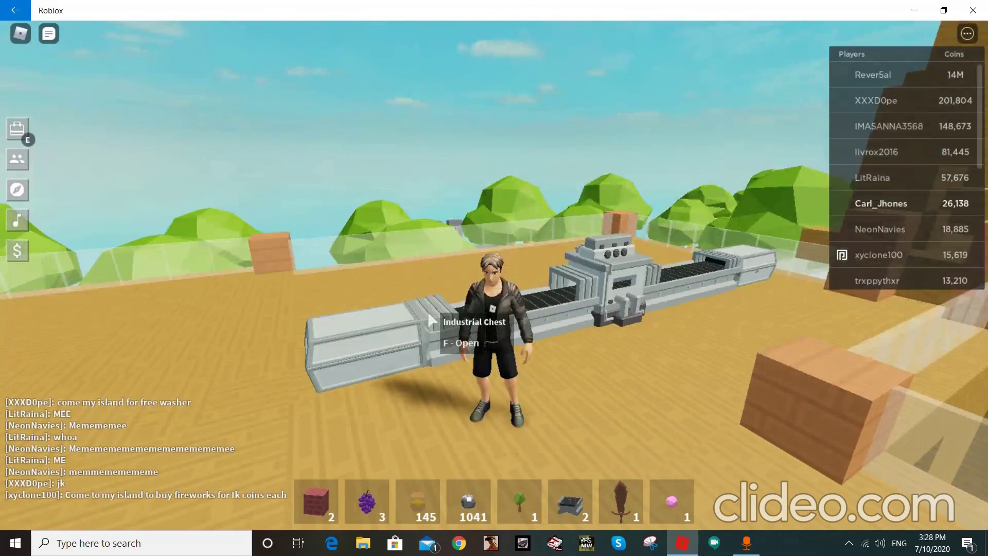
key("f")
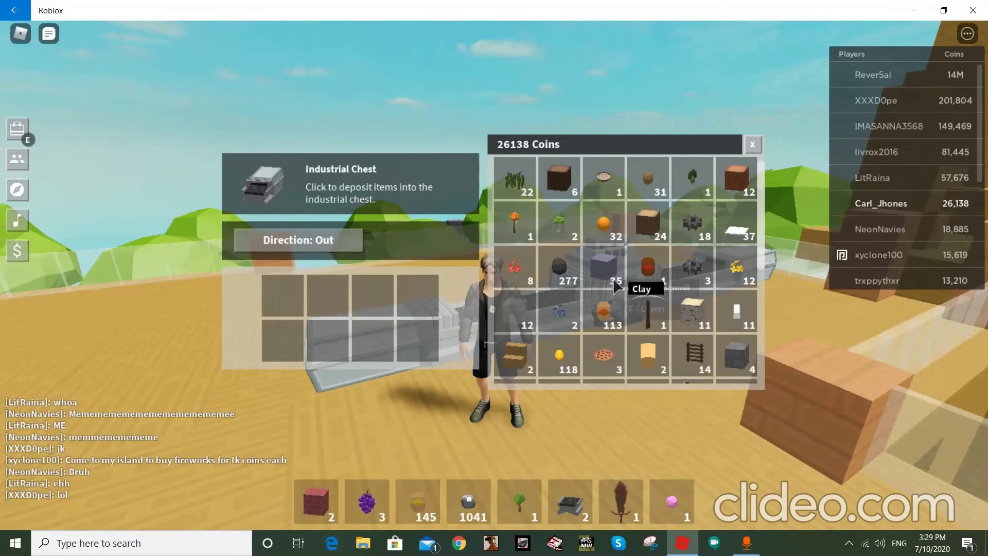
scroll(648, 269, "down", 3)
scroll(647, 269, "down", 2)
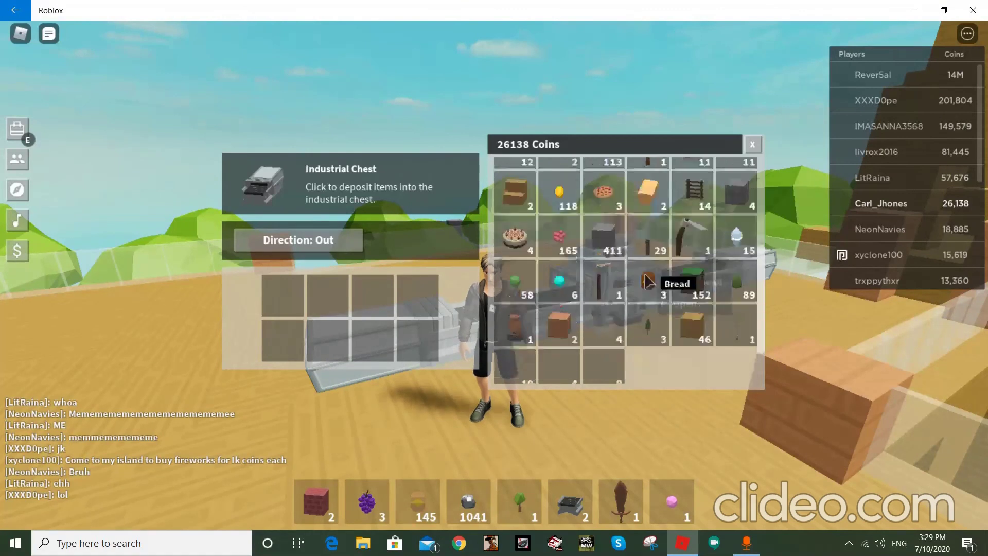
scroll(647, 280, "down", 1)
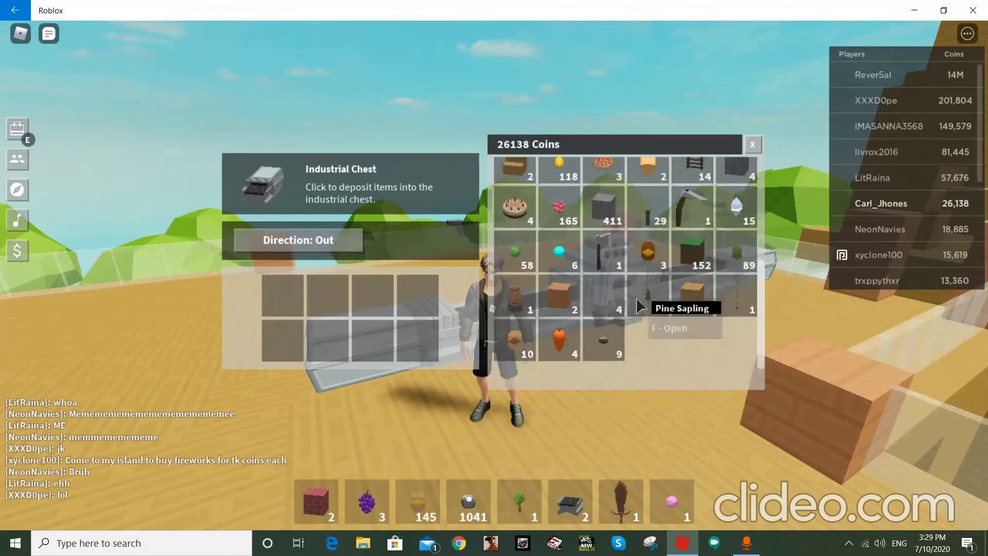
scroll(635, 303, "up", 3)
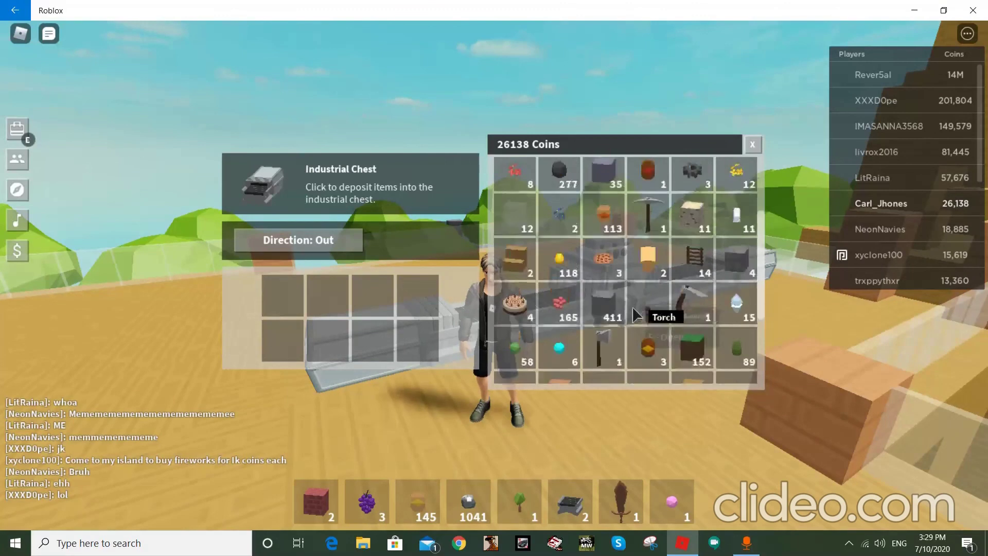
scroll(618, 278, "up", 2)
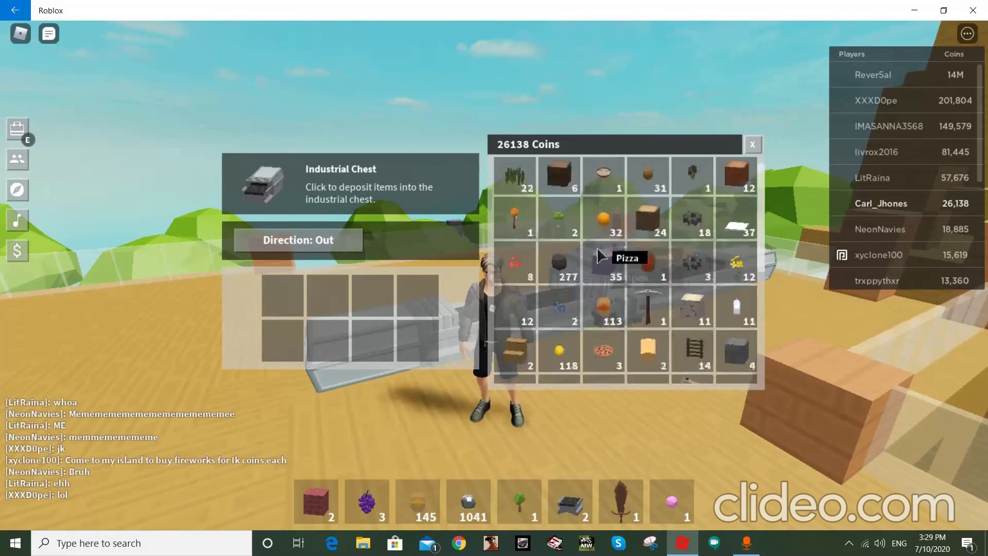
Step: Deposit coal and wood into the outdoor Industrial Chest
left_click(578, 281)
left_click(579, 280)
left_click(578, 280)
left_click(665, 226)
left_click(665, 226)
left_click(664, 226)
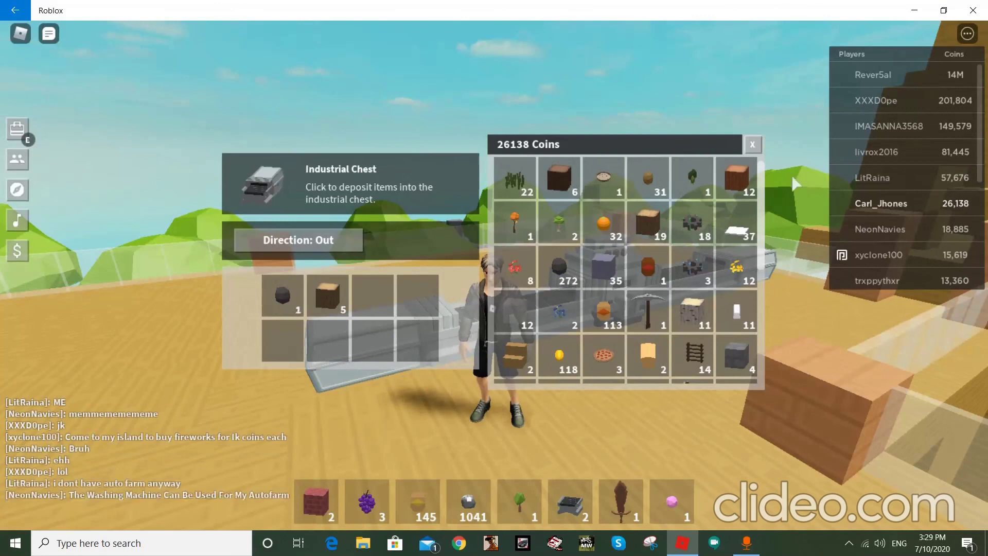
left_click(752, 145)
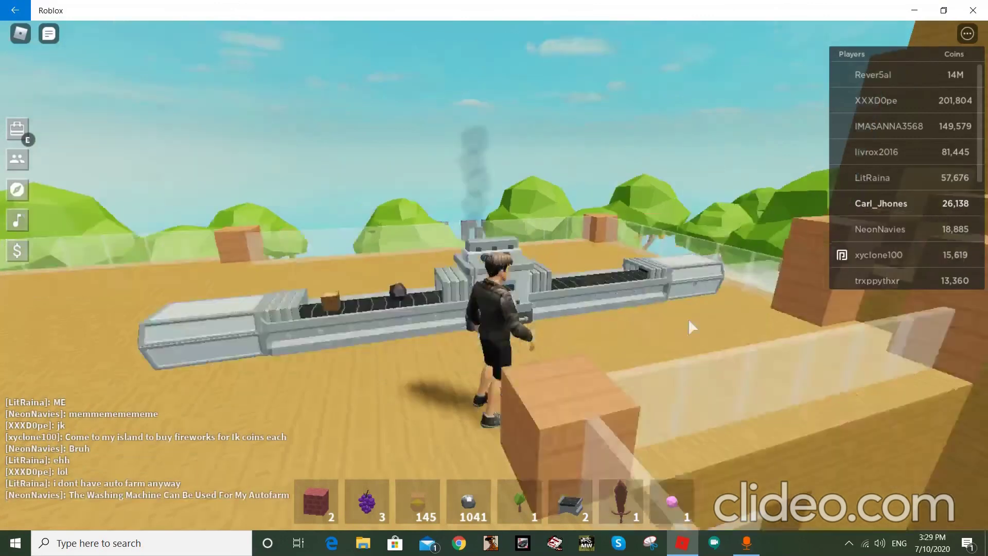
Step: Load the Industrial Sawmill, putting coal in as fuel
key("w")
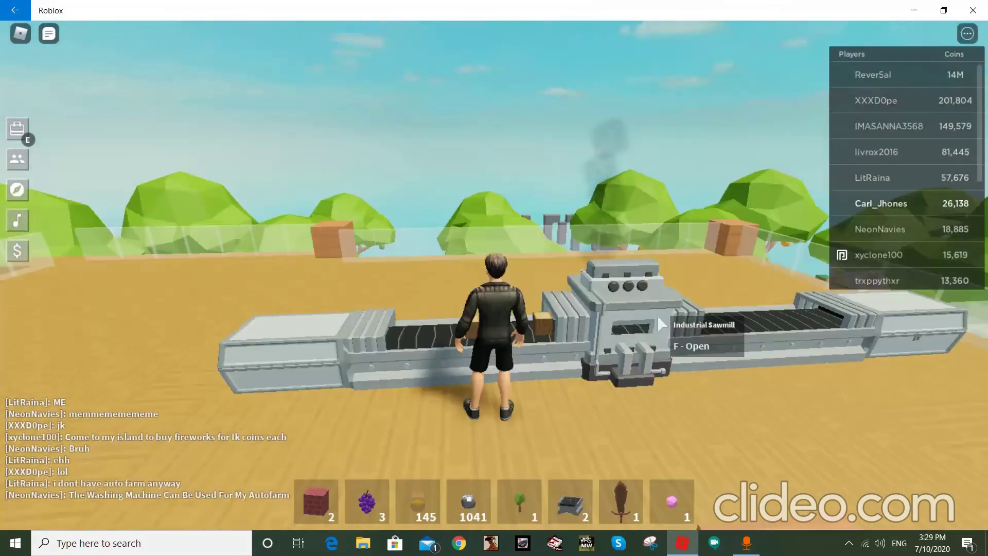
key("f")
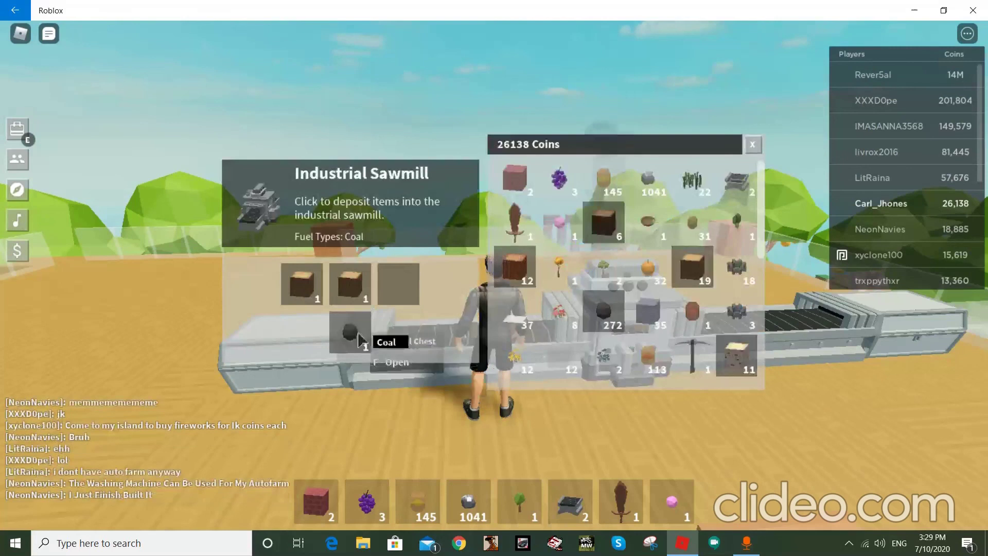
left_click(513, 270)
left_click(357, 337)
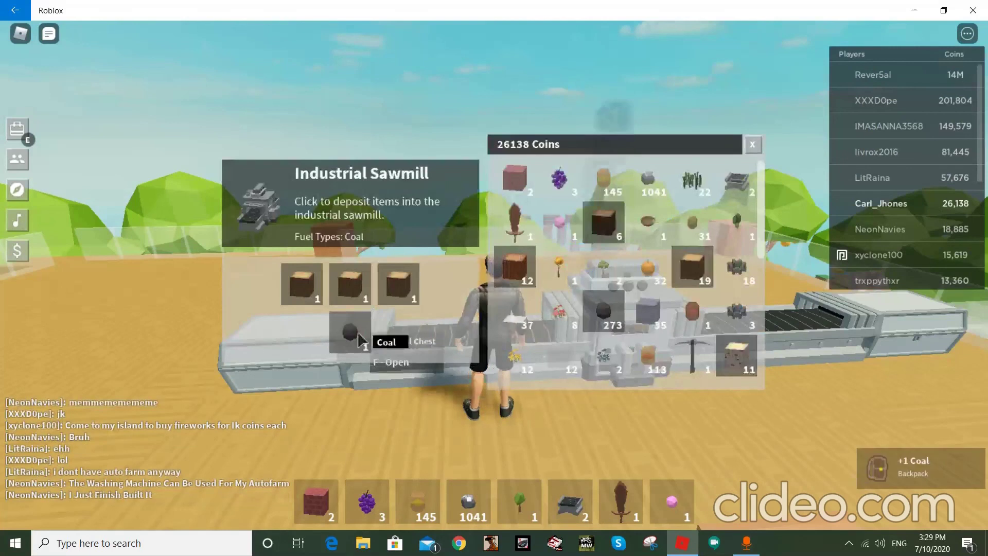
left_click(358, 338)
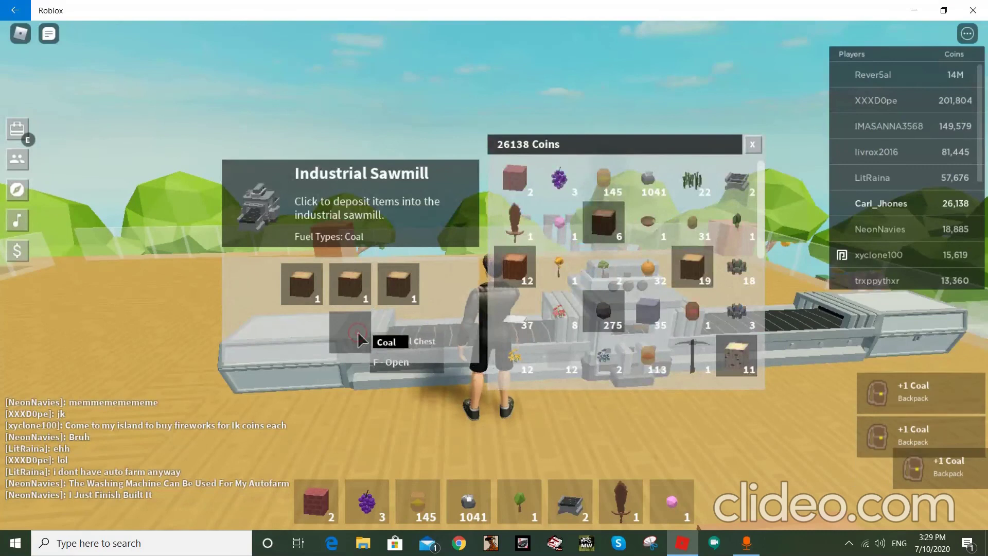
left_click(359, 340)
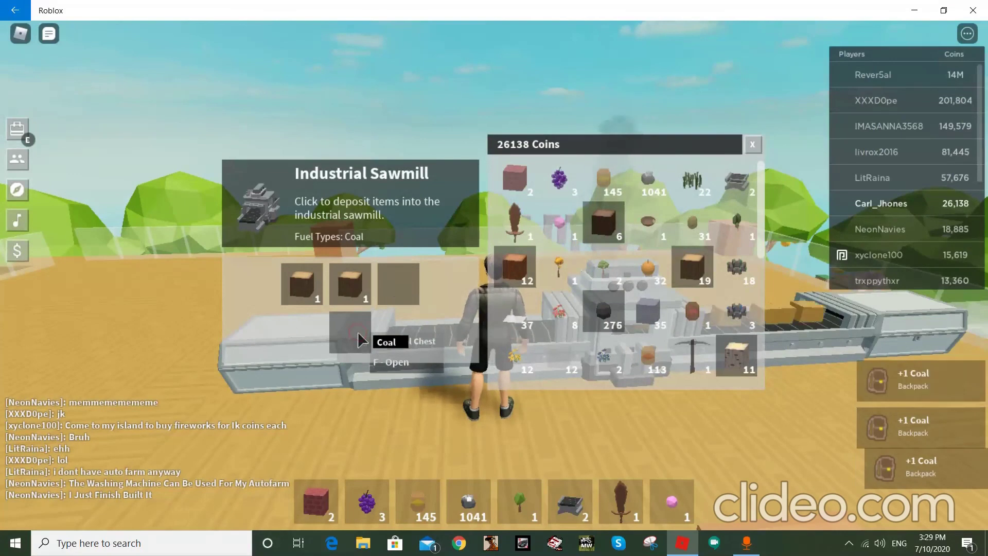
key("Escape")
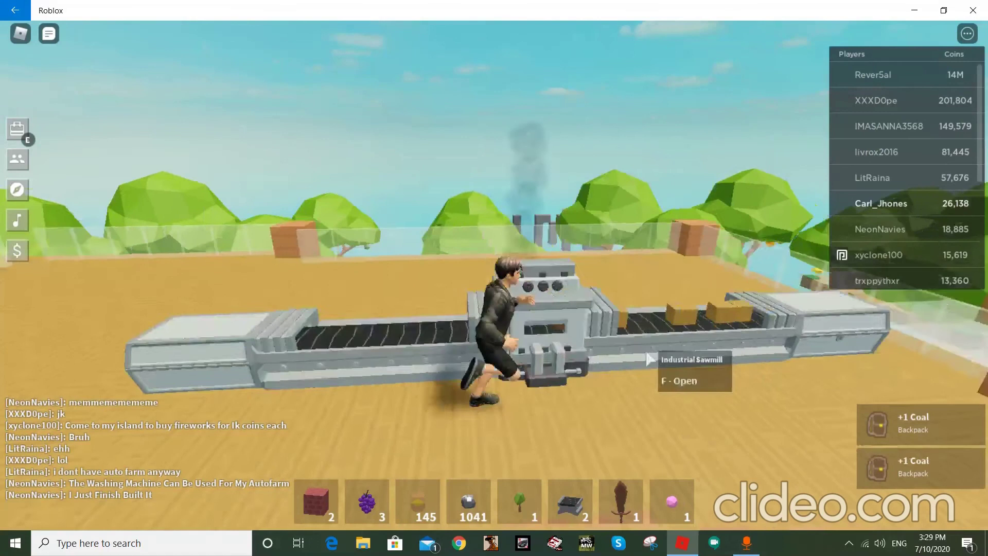
Step: Withdraw the Wood Plank stacks from the sawmill's output chest
key("w")
key("f")
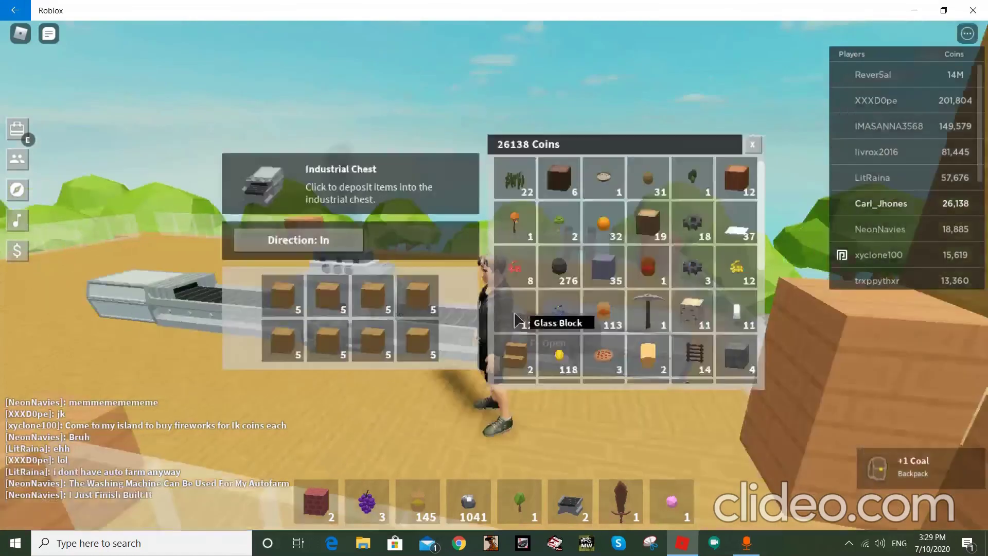
left_click(287, 300)
left_click(288, 300)
left_click(287, 300)
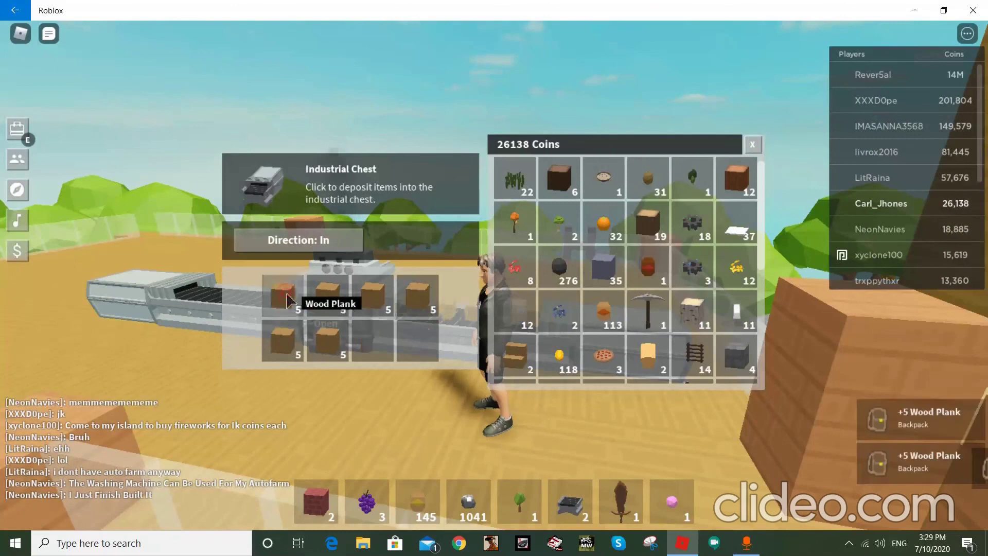
left_click(288, 300)
left_click(288, 300)
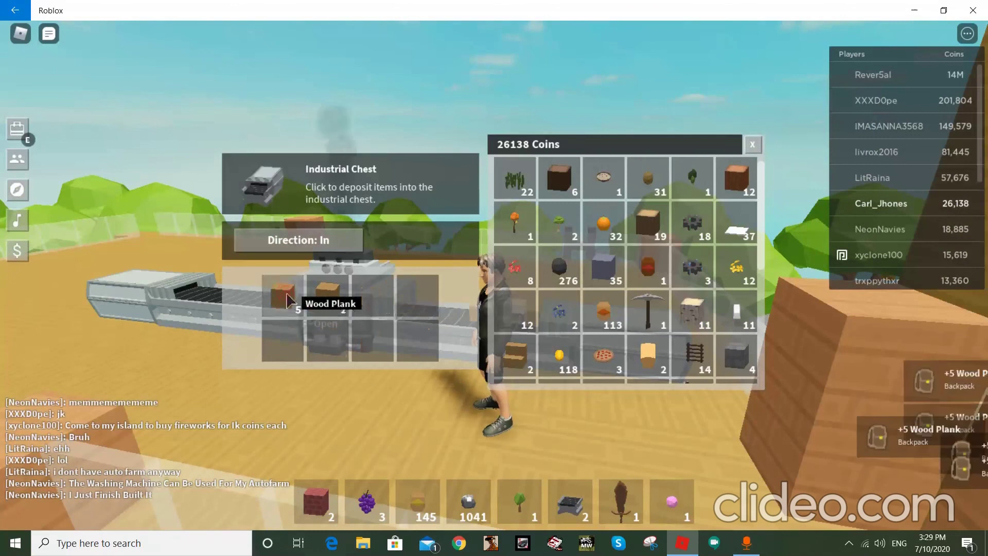
left_click(287, 300)
left_click(288, 301)
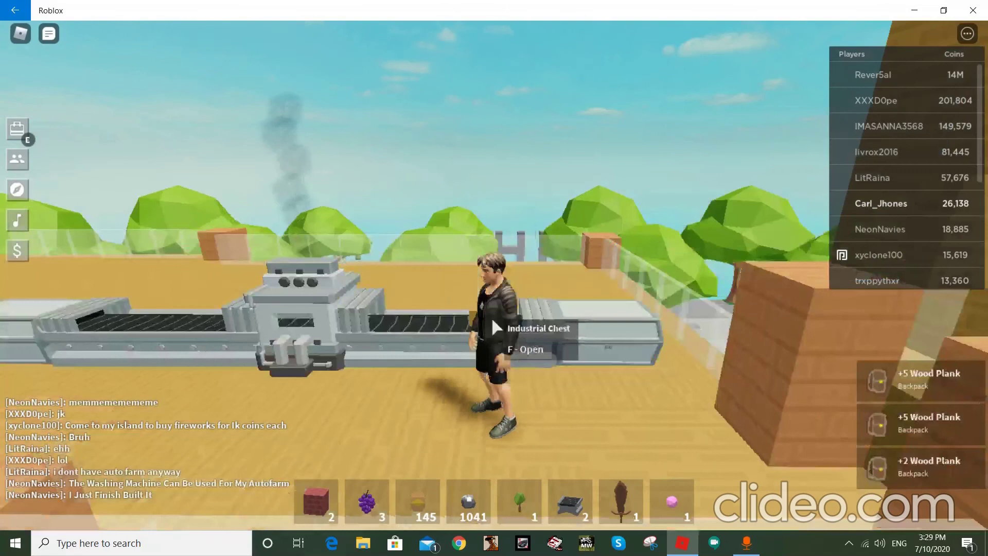
Step: Run into the wooden shop and look around the 50-coin Wheat Seeds vending machine
key("w")
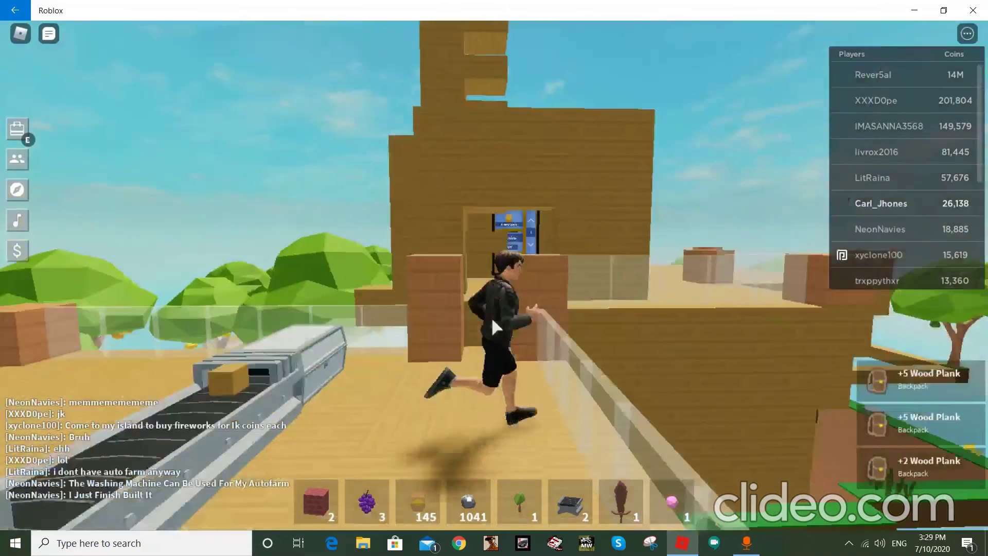
key("w")
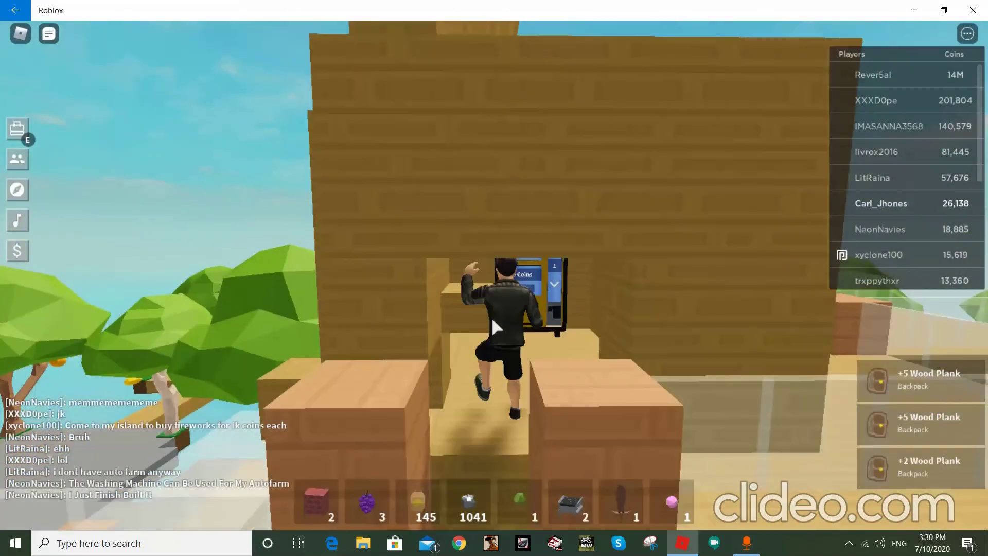
key("w")
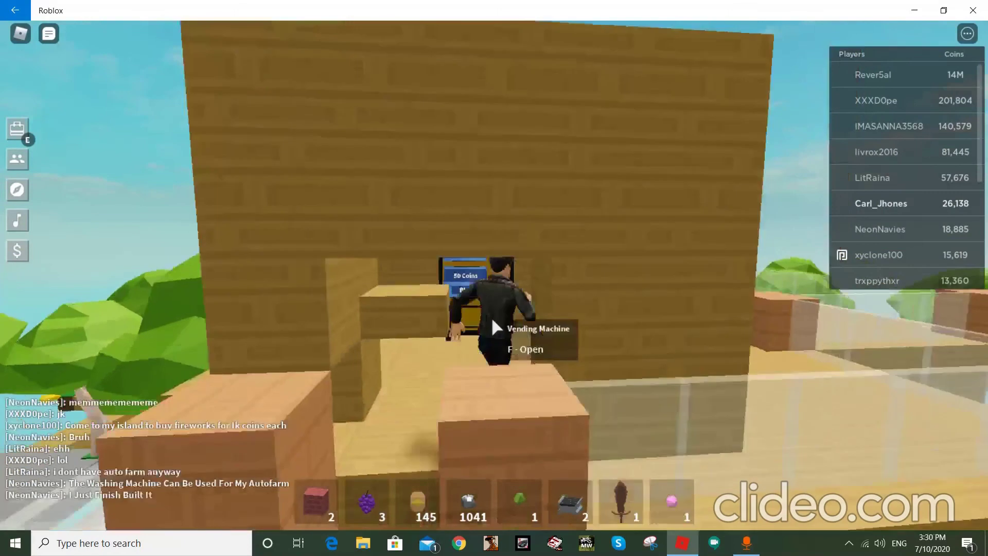
key("w")
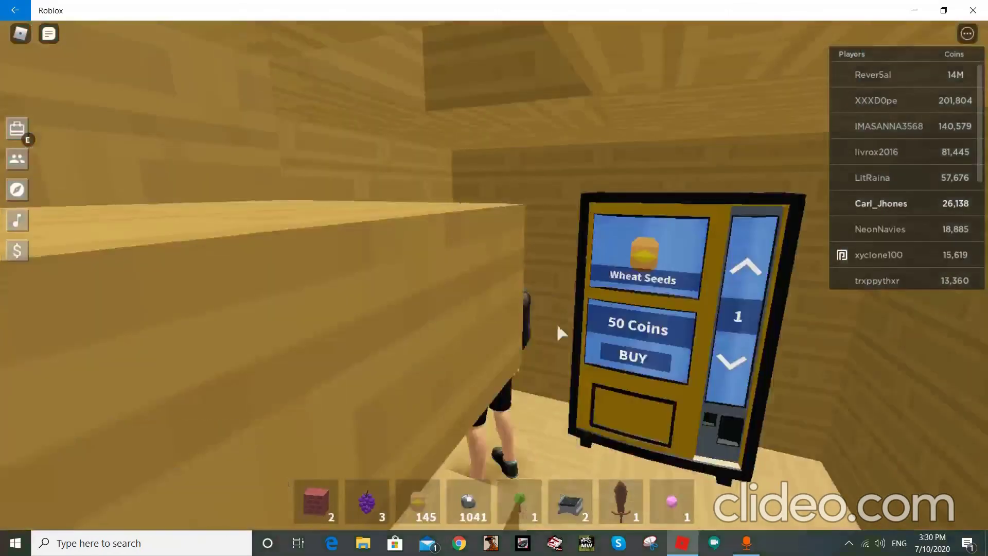
key("s")
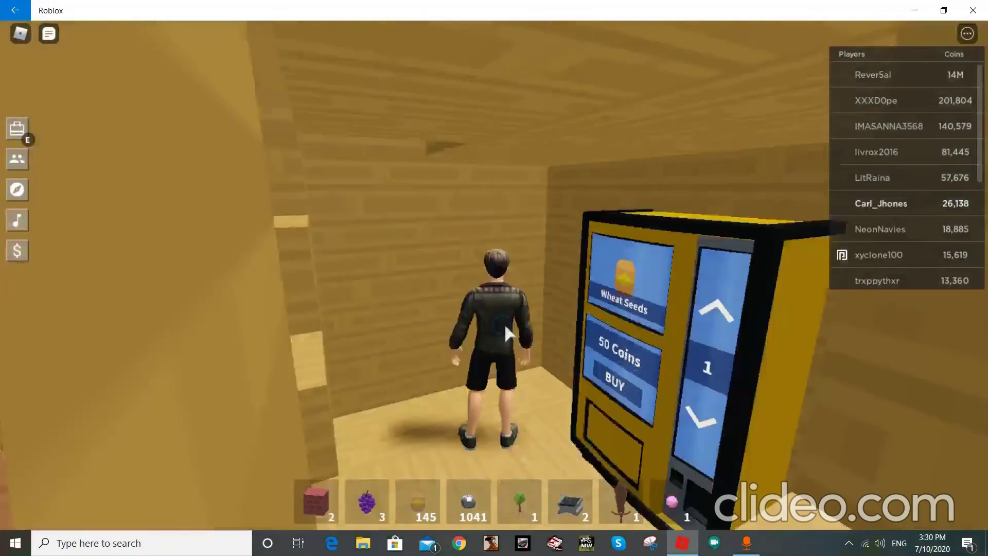
key("s")
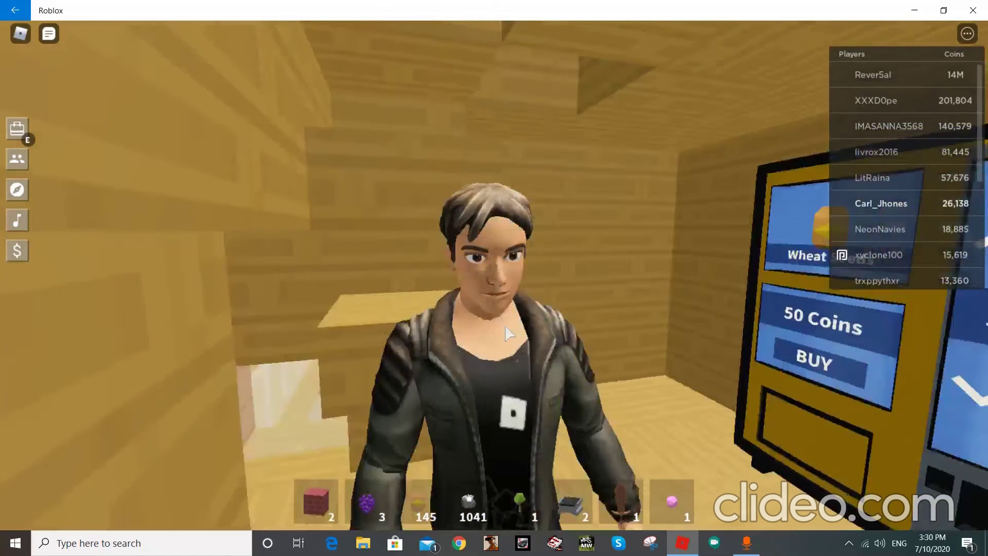
key("w")
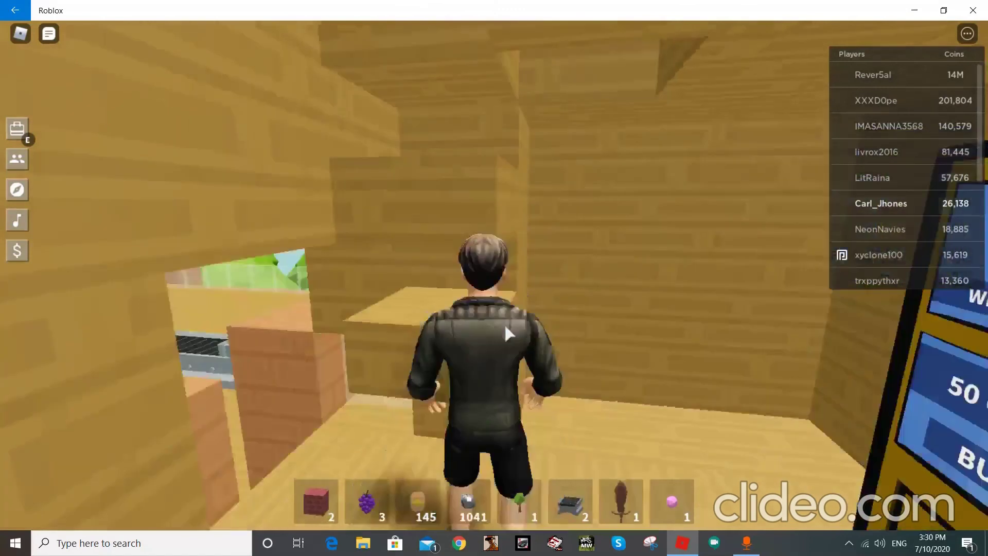
key("w")
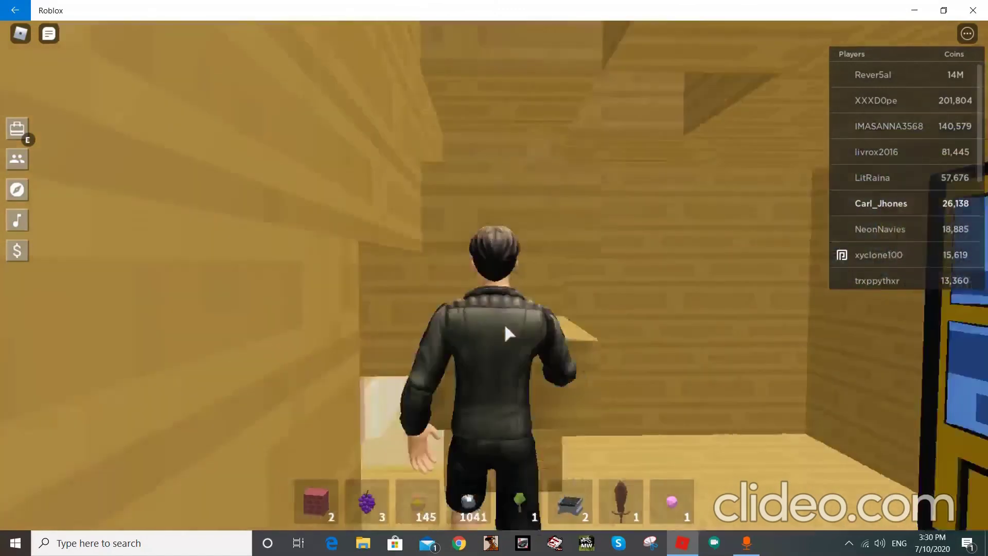
Step: Climb the stair tower to the glass-floored roof platform
key("space")
key("w")
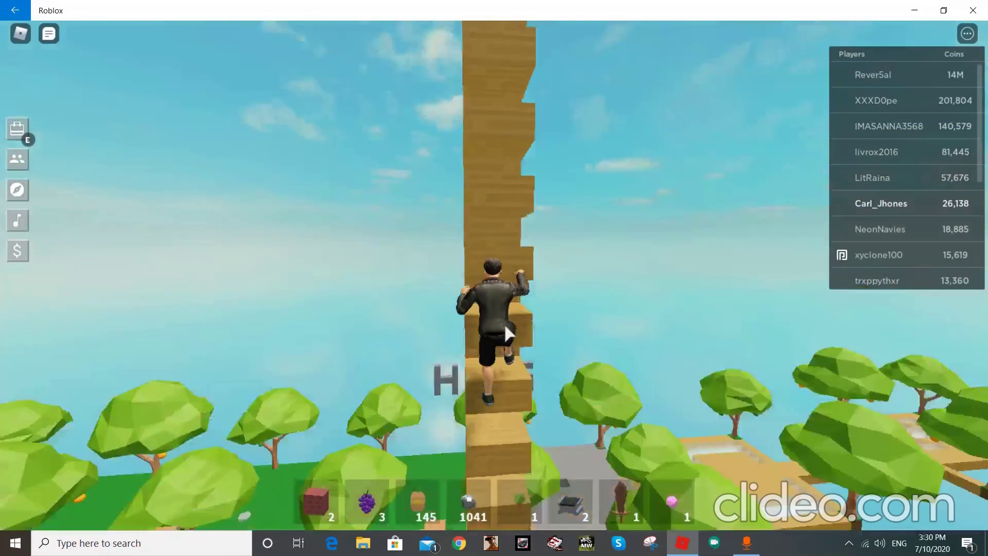
key("w")
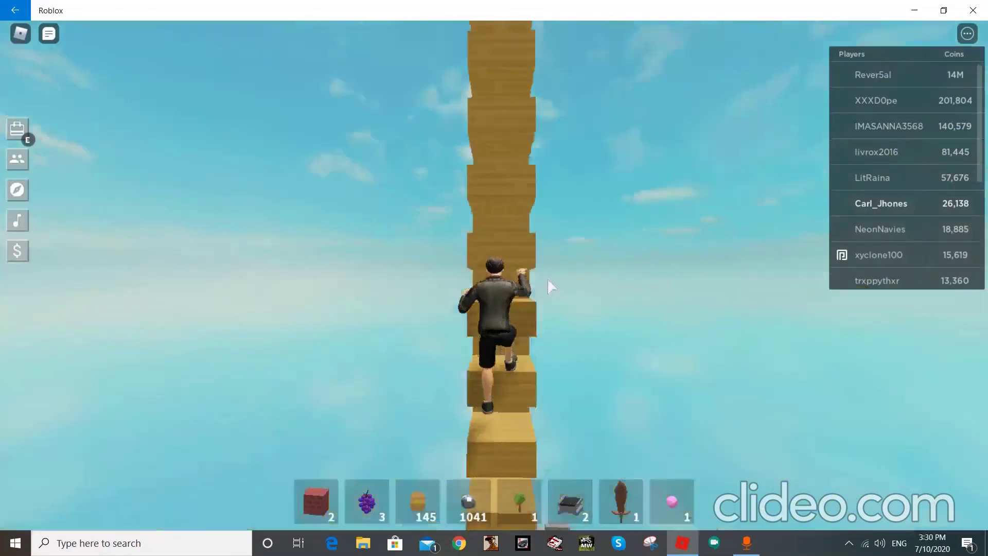
key("w")
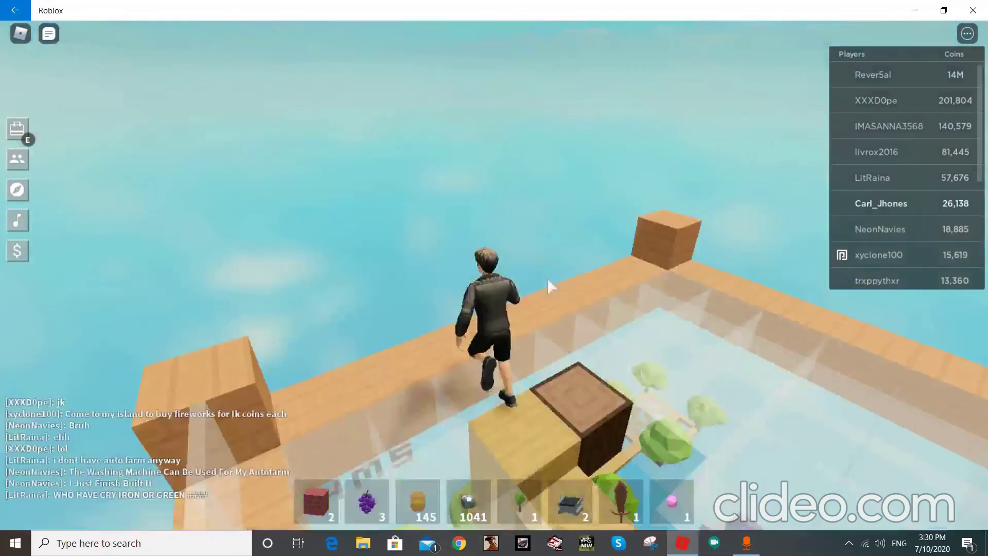
key("w")
key("space")
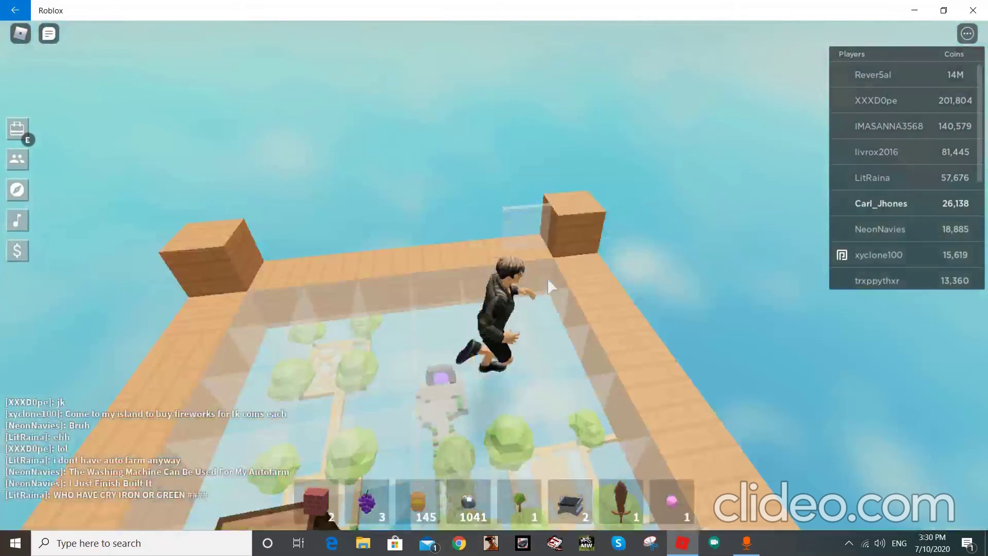
Step: Swap the hotbar Conveyor Belt for Glass Panes and place a pane
key("e")
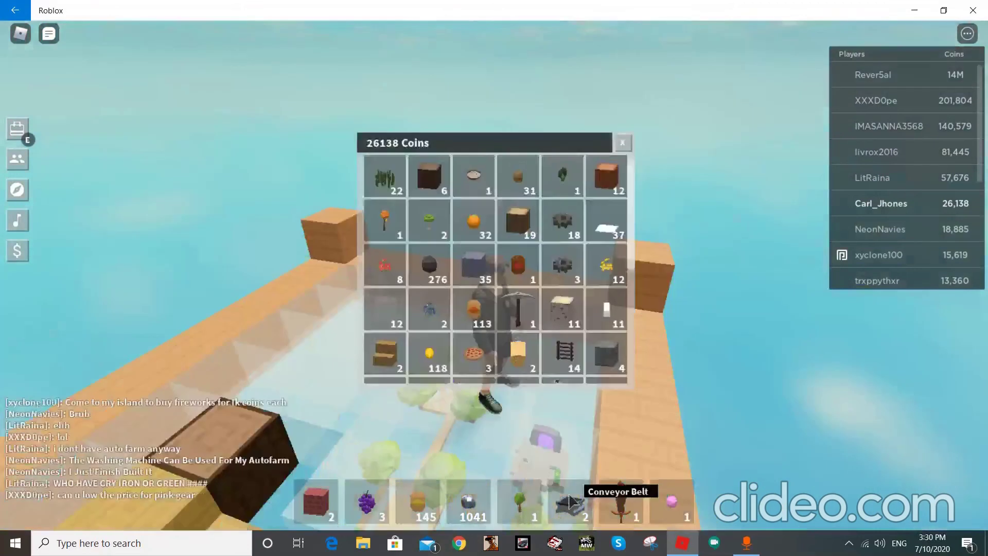
left_click_drag(571, 502, 532, 249)
scroll(532, 249, "down", 3)
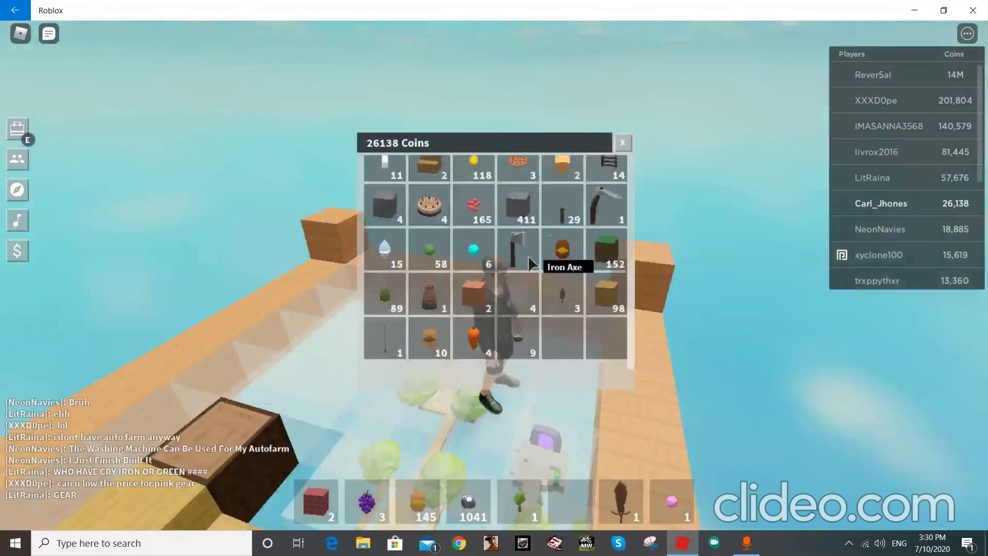
left_click_drag(529, 301, 572, 502)
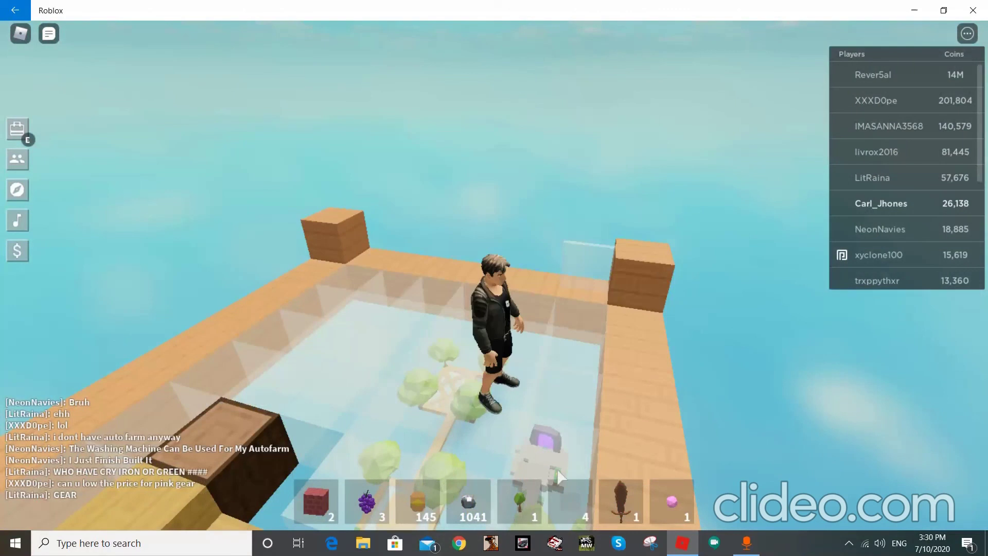
left_click(570, 502)
left_click(534, 301)
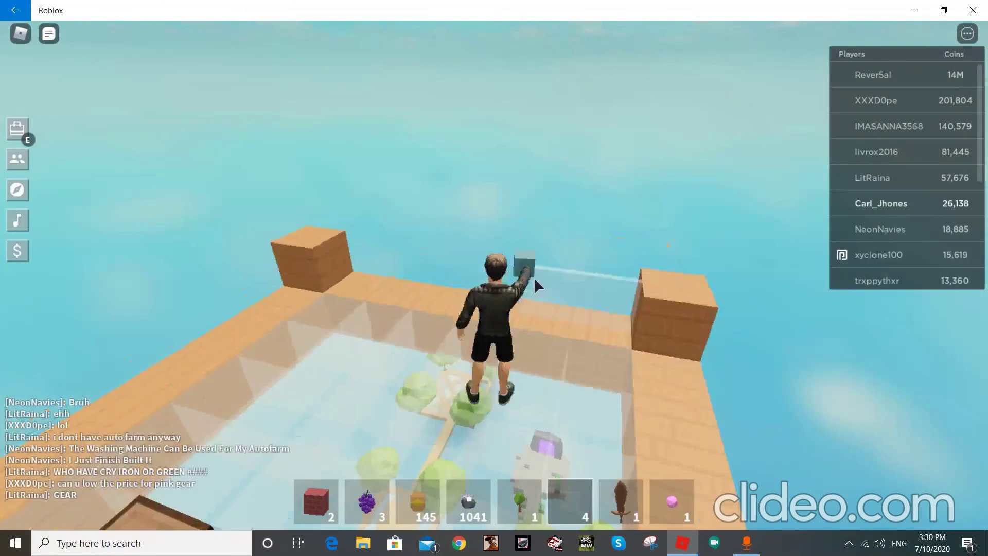
key("space")
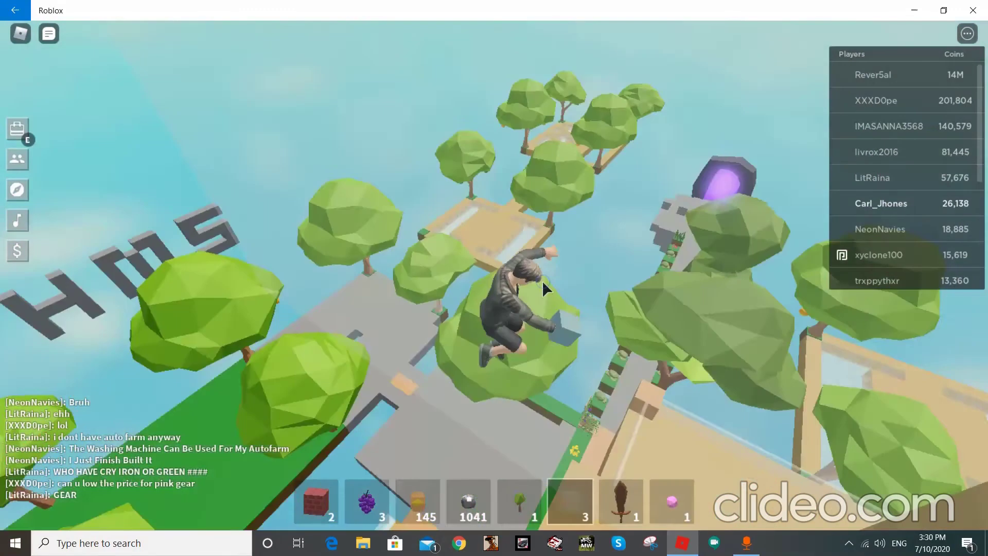
scroll(542, 286, "up", 5)
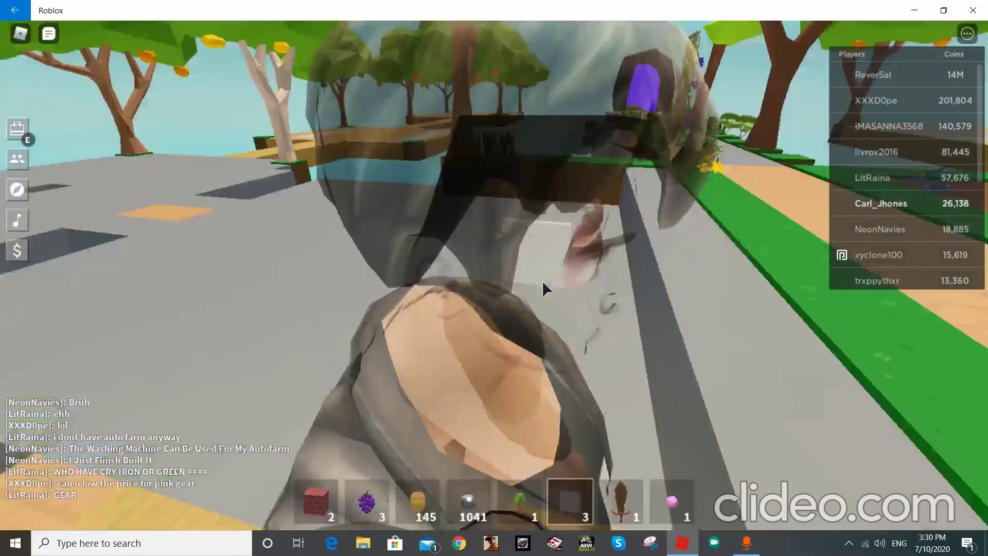
scroll(542, 280, "down", 5)
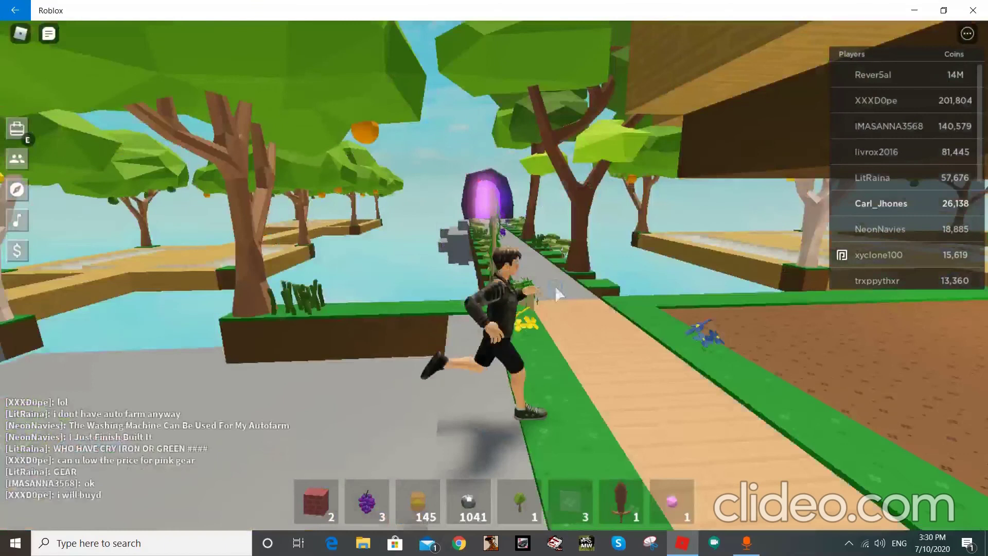
Step: Equip the Iron Pickaxe from the backpack
key("w")
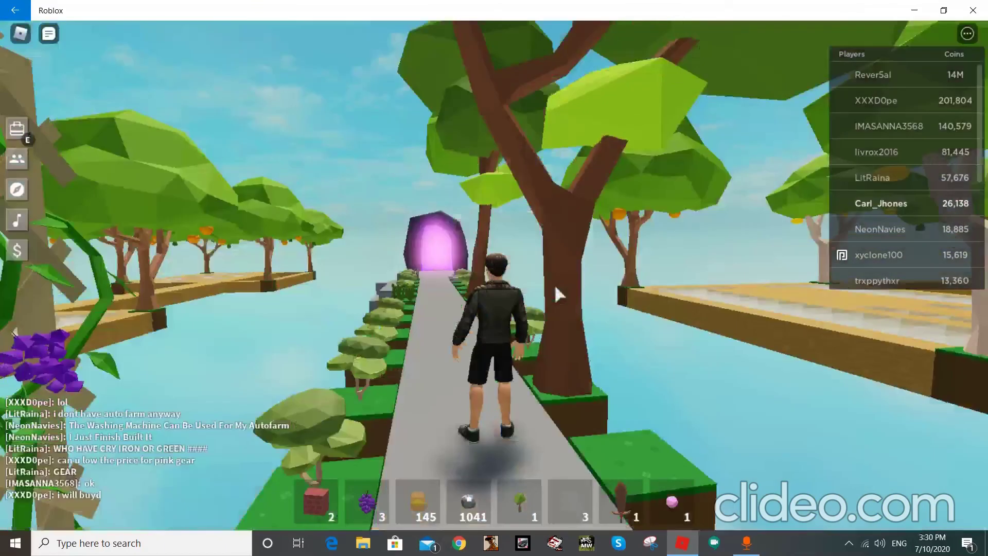
key("e")
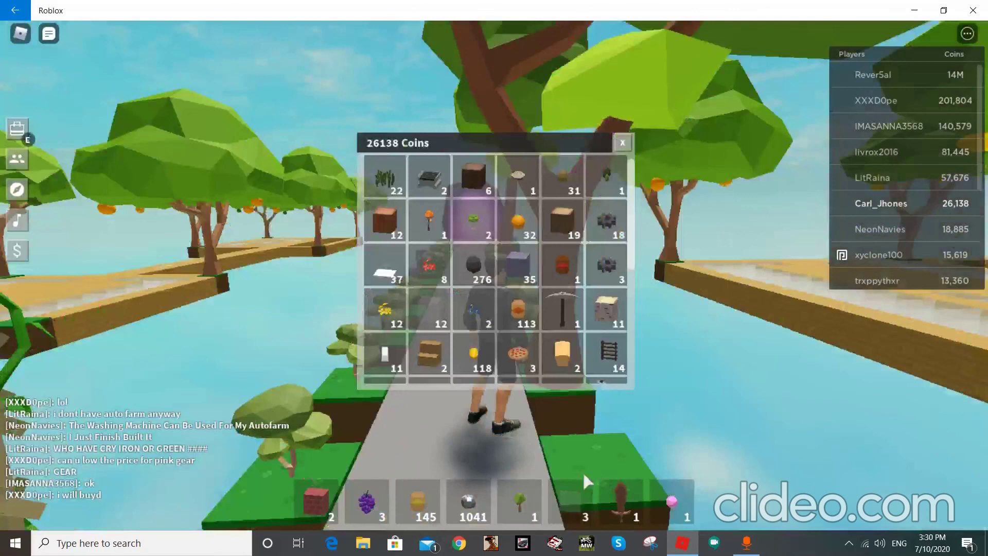
left_click(564, 311)
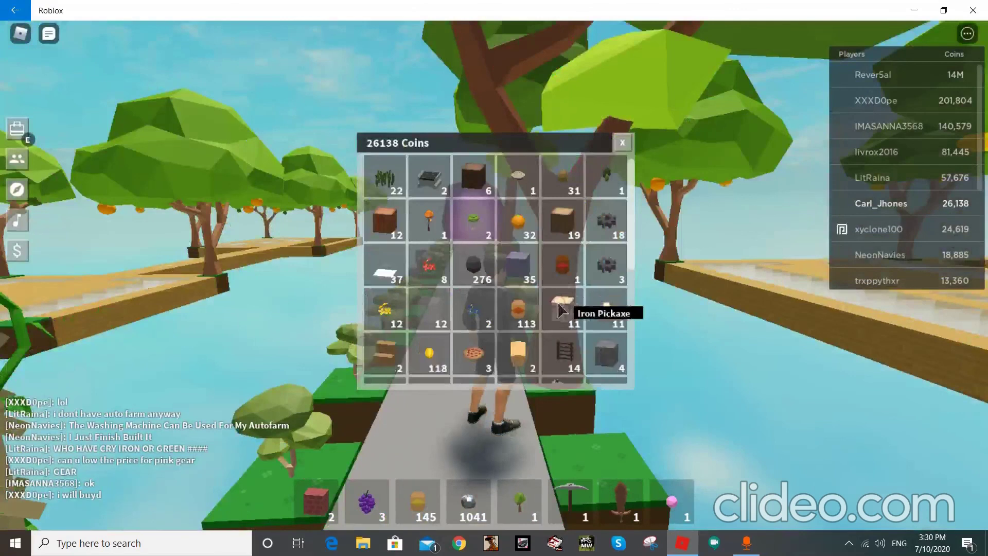
key("e")
left_click(580, 482)
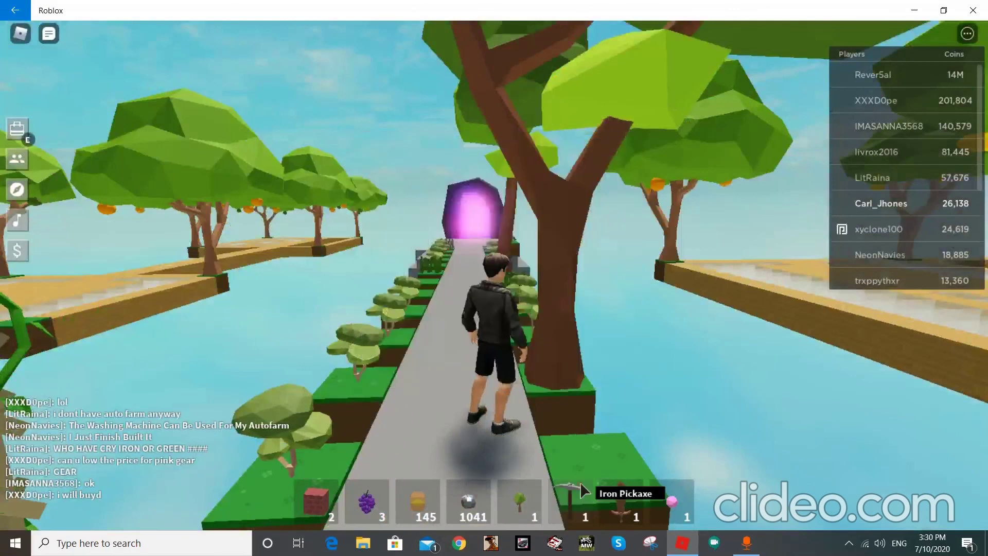
Step: Chop down the tree by the path, collecting a sapling and four wood
left_click(557, 317)
left_click(559, 314)
left_click(558, 314)
key("e")
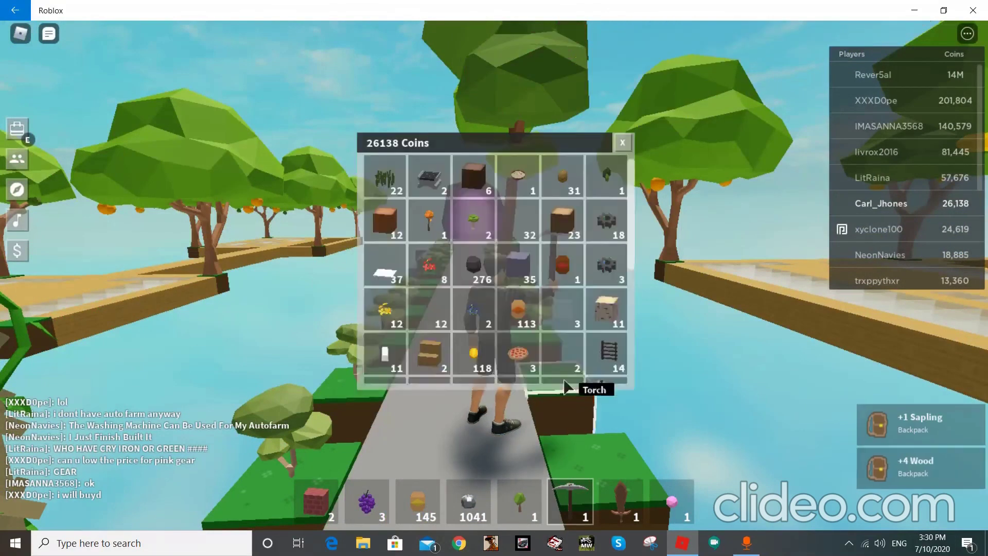
scroll(545, 364, "up", 2)
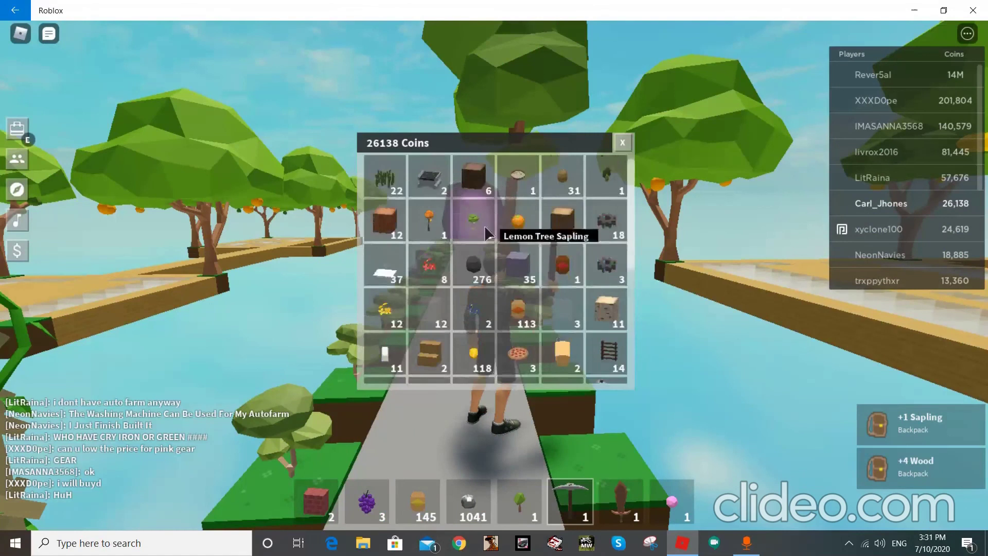
scroll(489, 233, "down", 5)
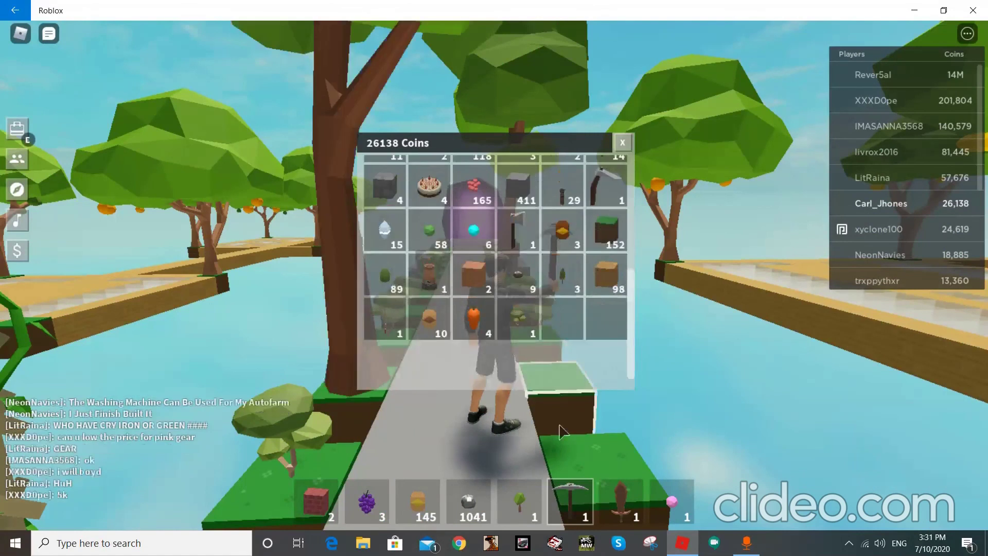
key("e")
key("e")
key("e")
key("w")
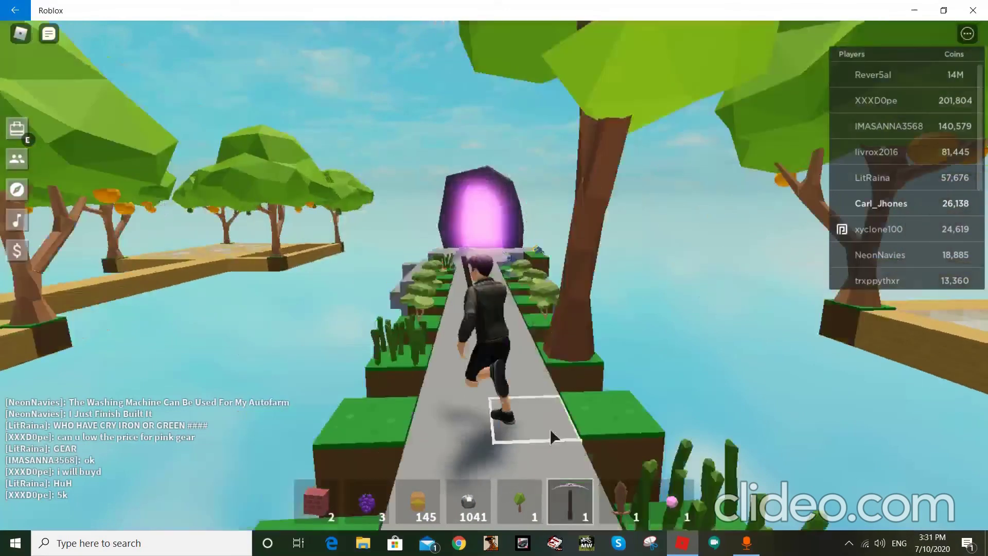
Step: Run through the purple portal and walk into the hub market
key("w")
key("w")
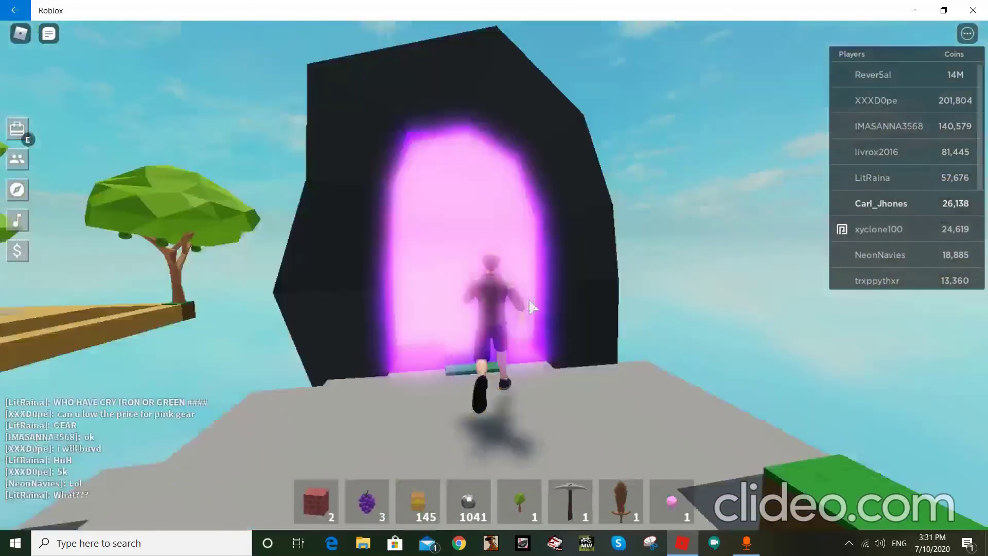
key("w")
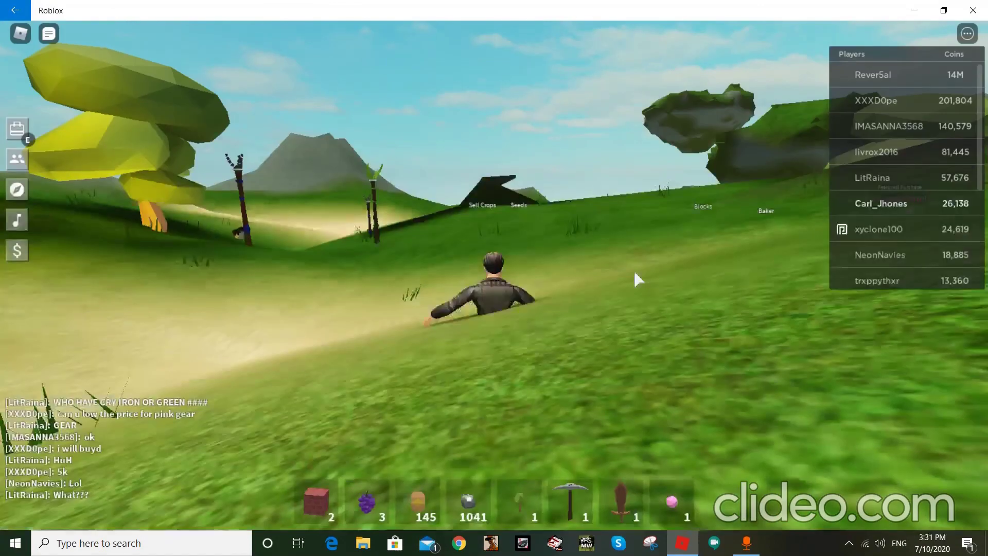
key("w")
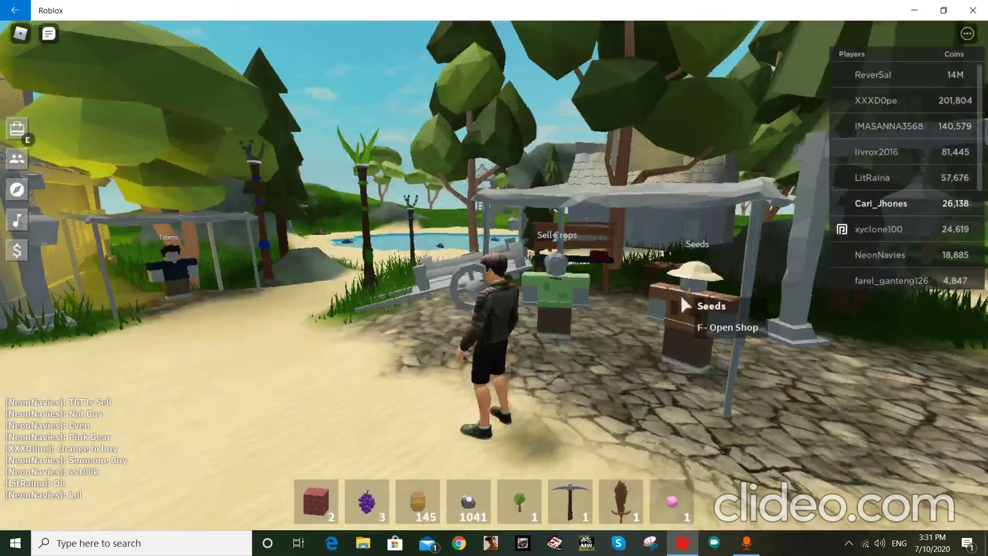
key("f")
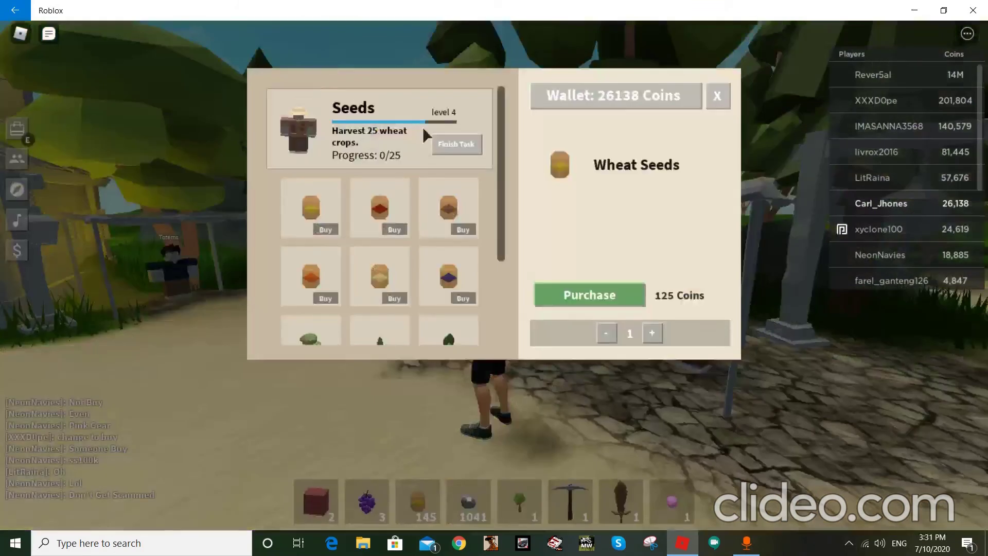
key("Escape")
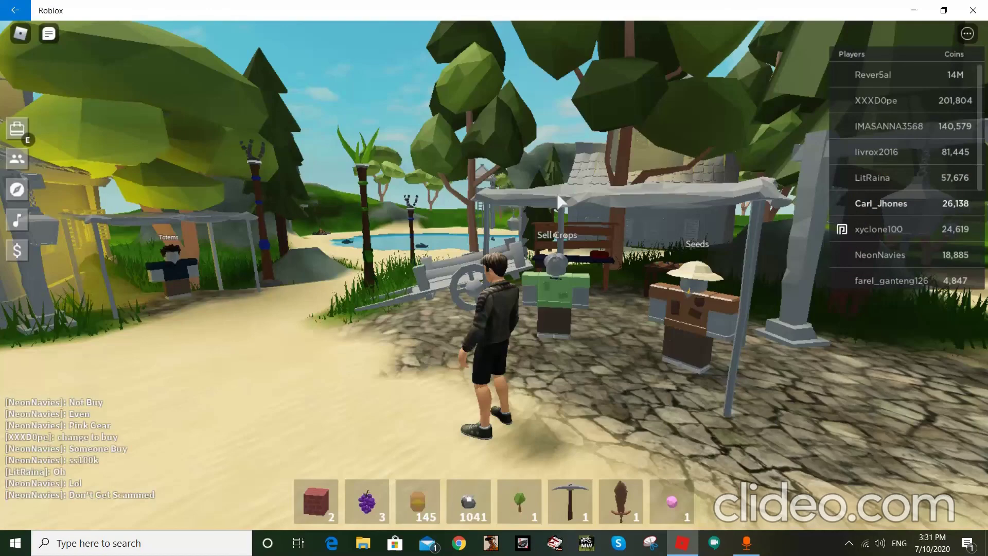
Step: Sell all four carrots at the Sell Crops shop
left_click(562, 202)
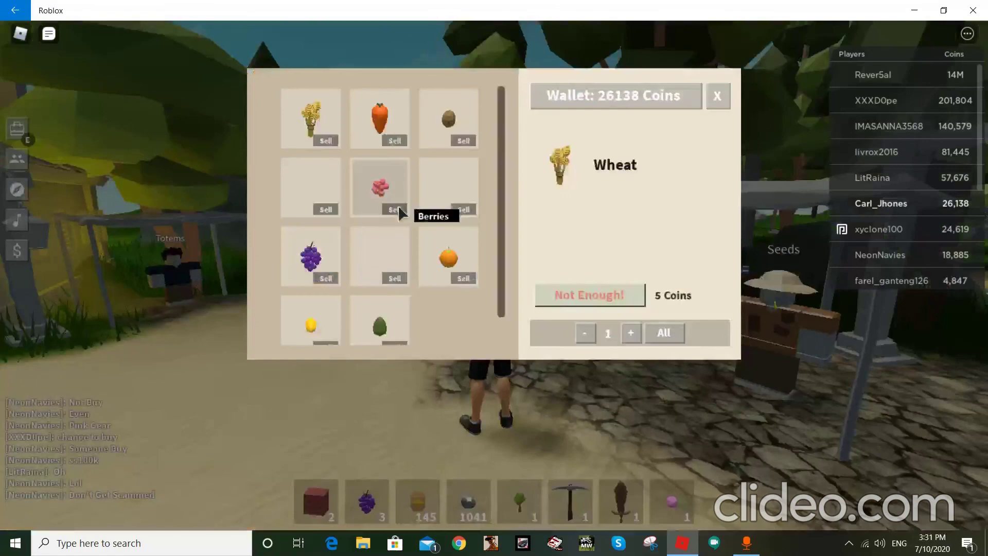
left_click(383, 123)
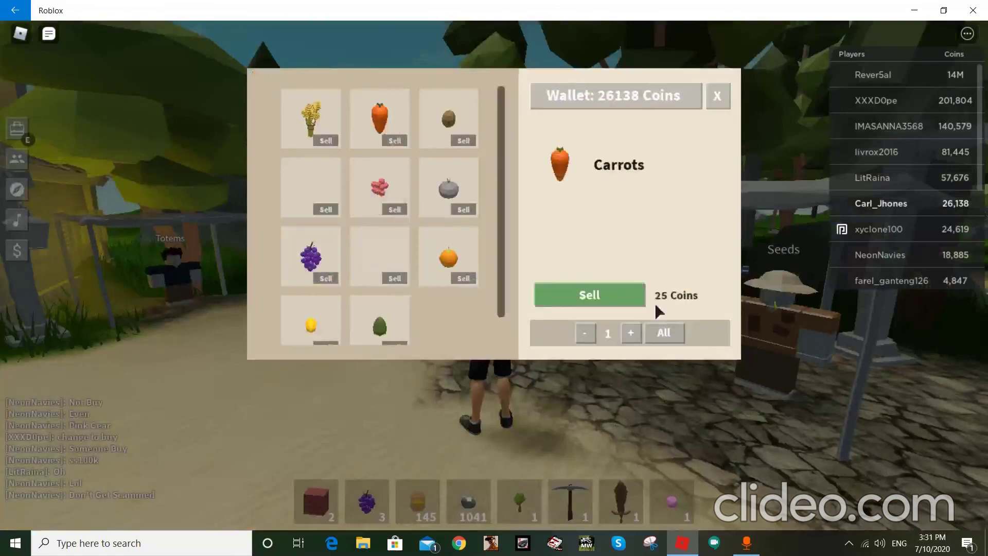
left_click(663, 332)
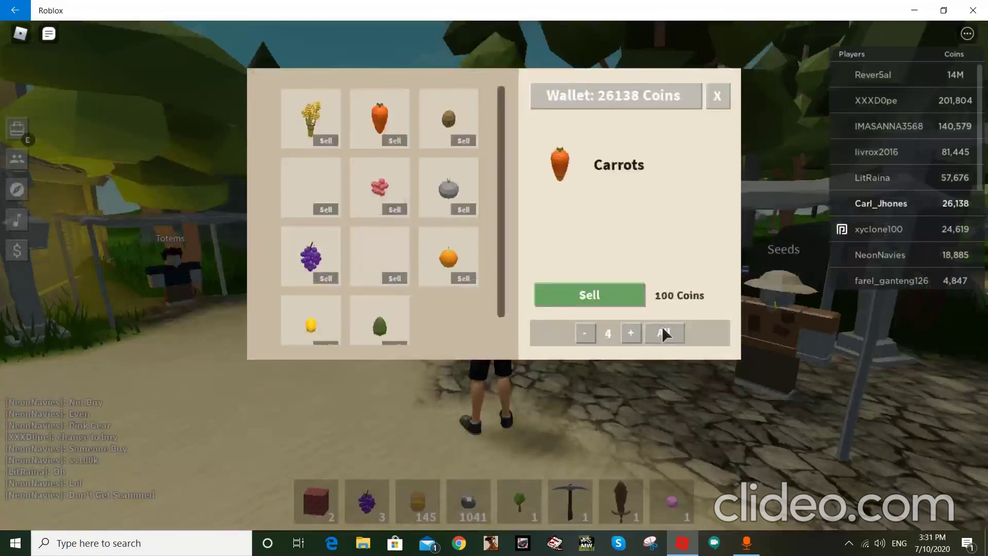
left_click(624, 295)
Step: Queue 34 avocados for sale, worth 1,088 coins
left_click(449, 256)
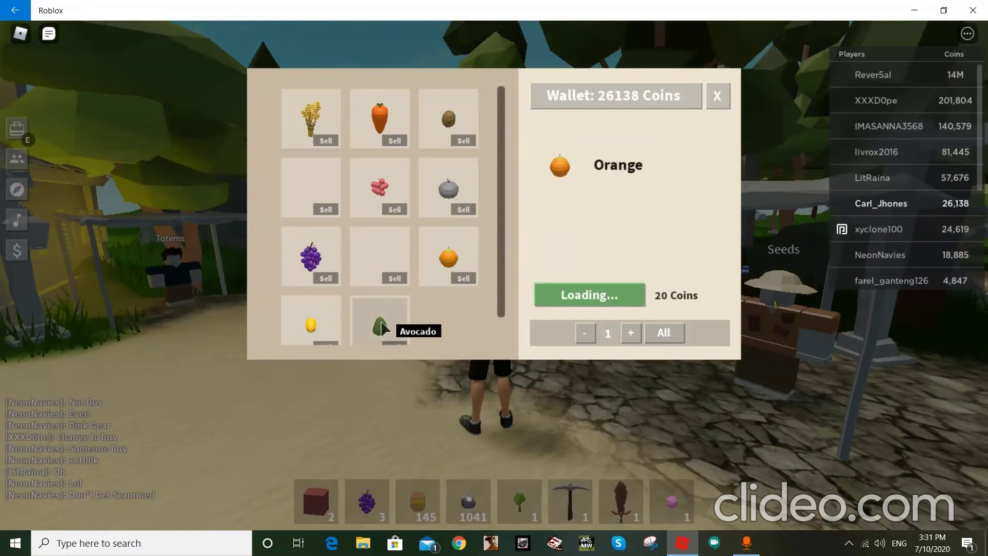
left_click(383, 327)
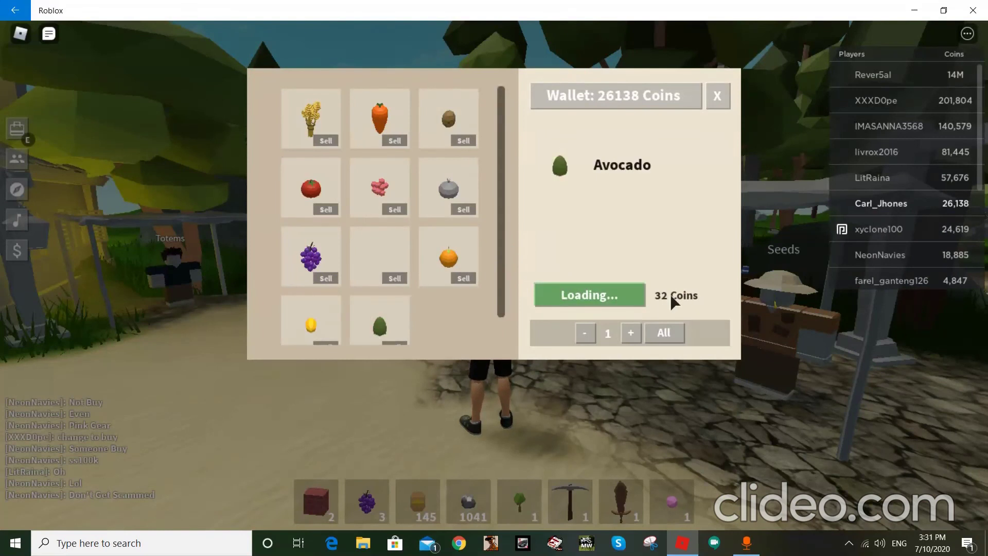
left_click(664, 332)
left_click(586, 333)
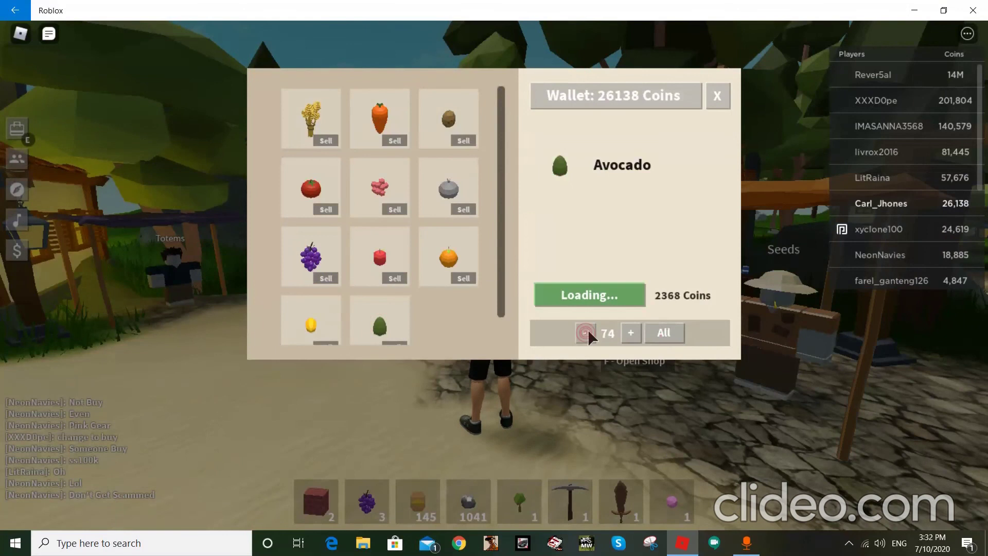
left_click(585, 333)
left_click(585, 332)
left_click(598, 296)
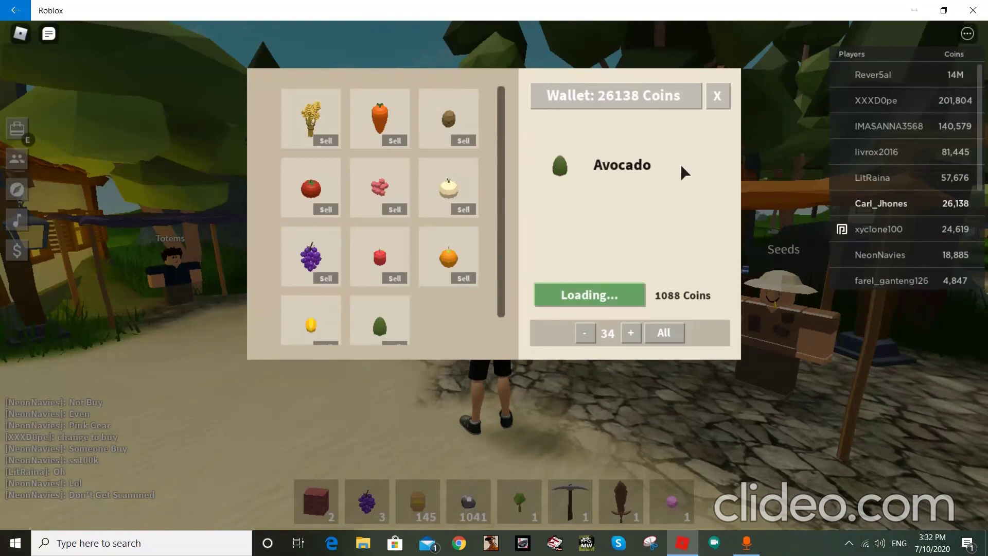
Step: Check Blocks shop prices for Sand, Glass Block, carpet and Red Rug
left_click(716, 96)
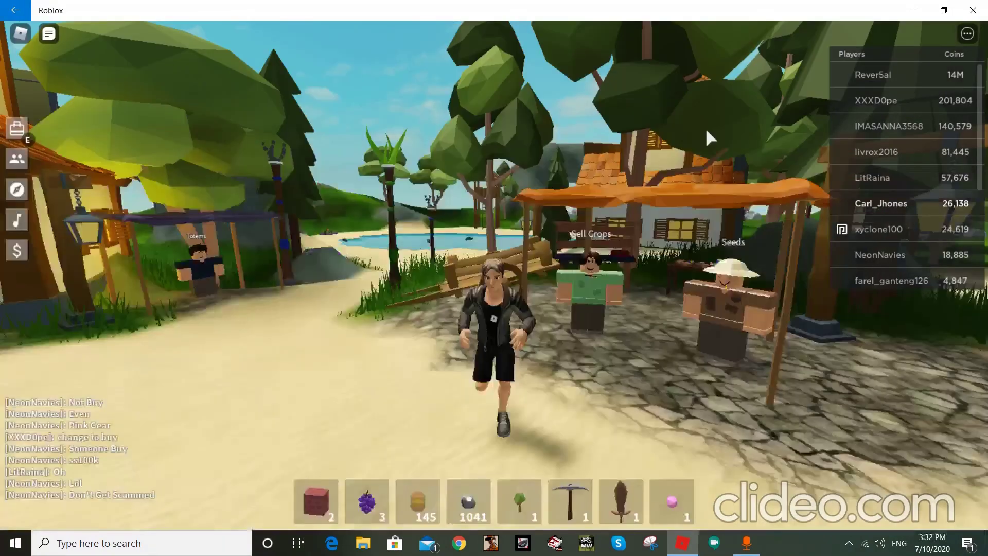
key("w")
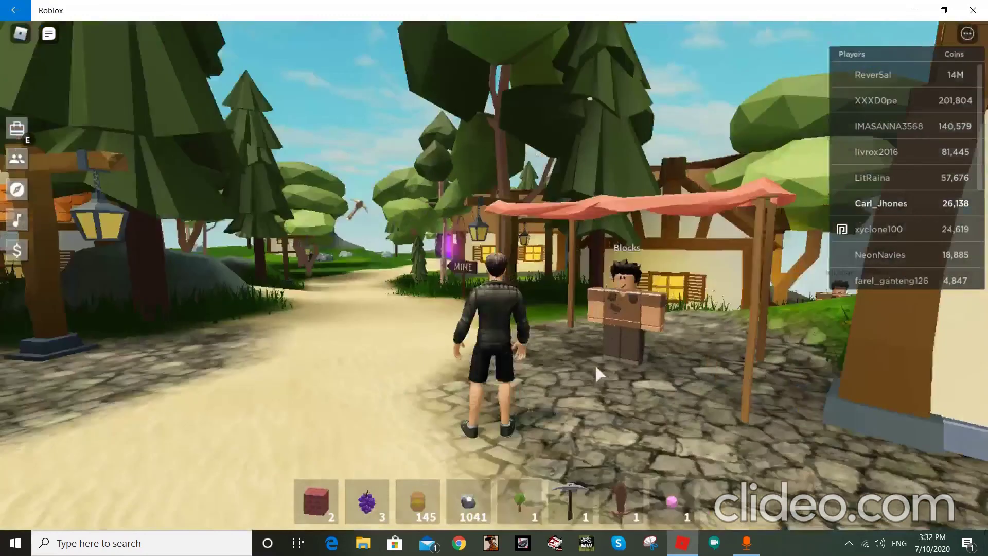
left_click(596, 363)
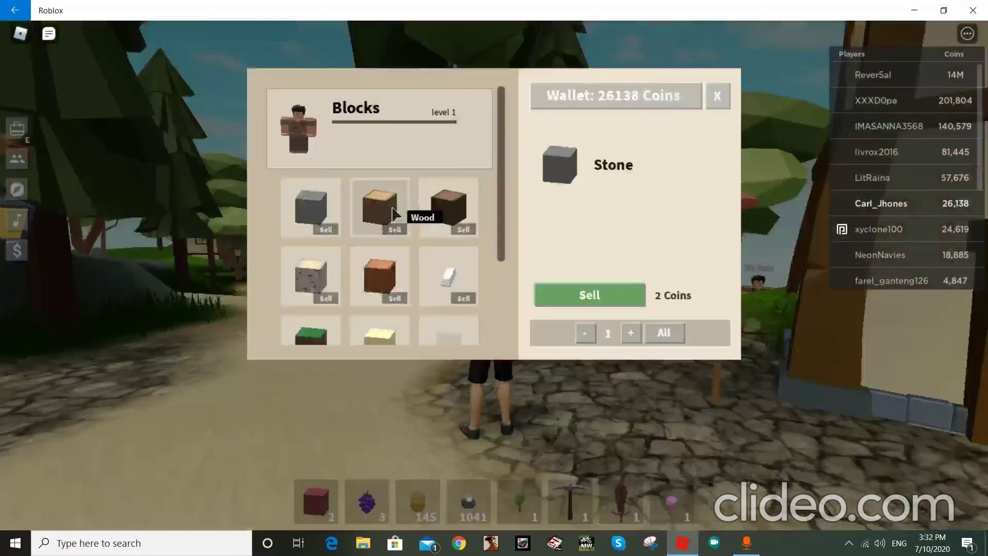
scroll(393, 210, "down", 3)
left_click(394, 252)
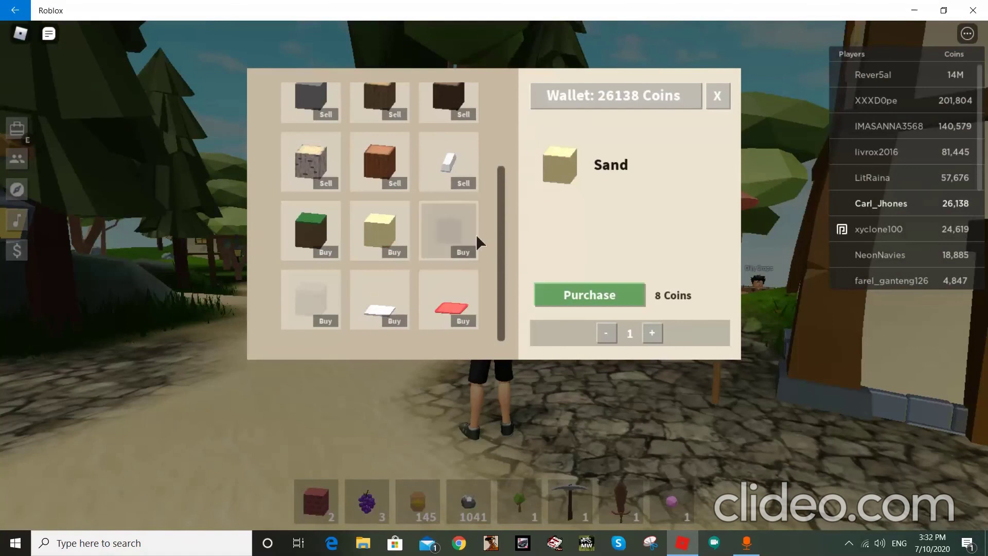
left_click(449, 239)
left_click(311, 299)
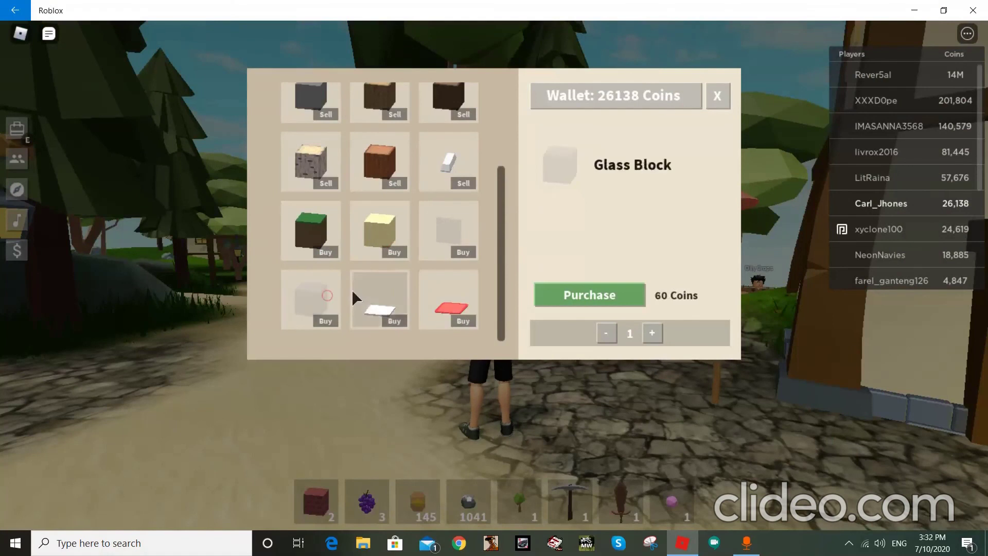
left_click(379, 301)
left_click(455, 311)
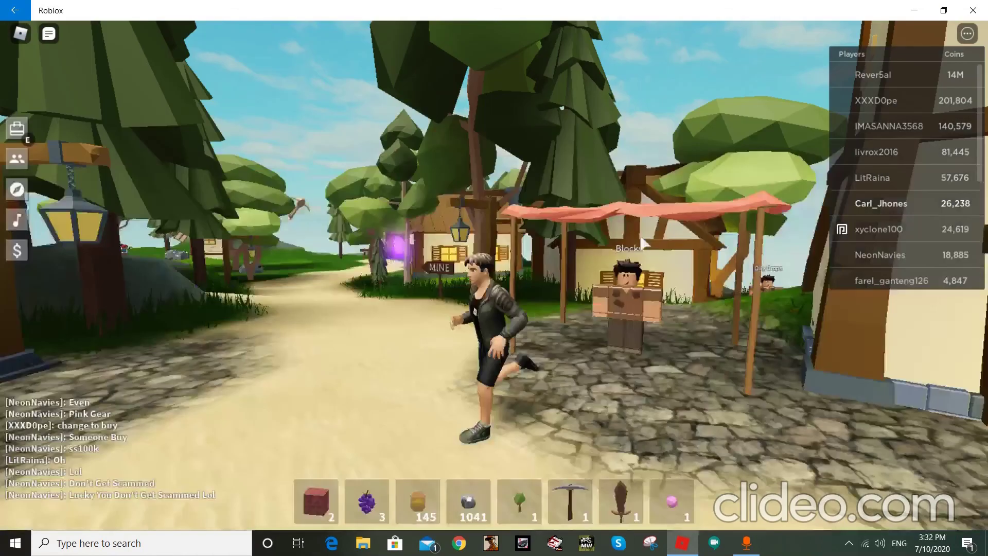
Step: Sell all baked potatoes to the Baker for 279 coins
key("w")
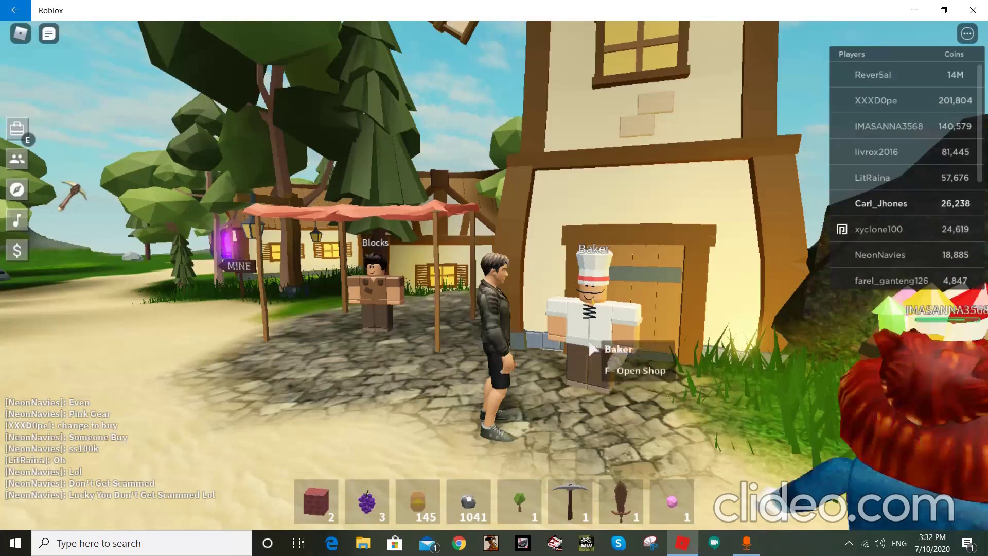
key("a")
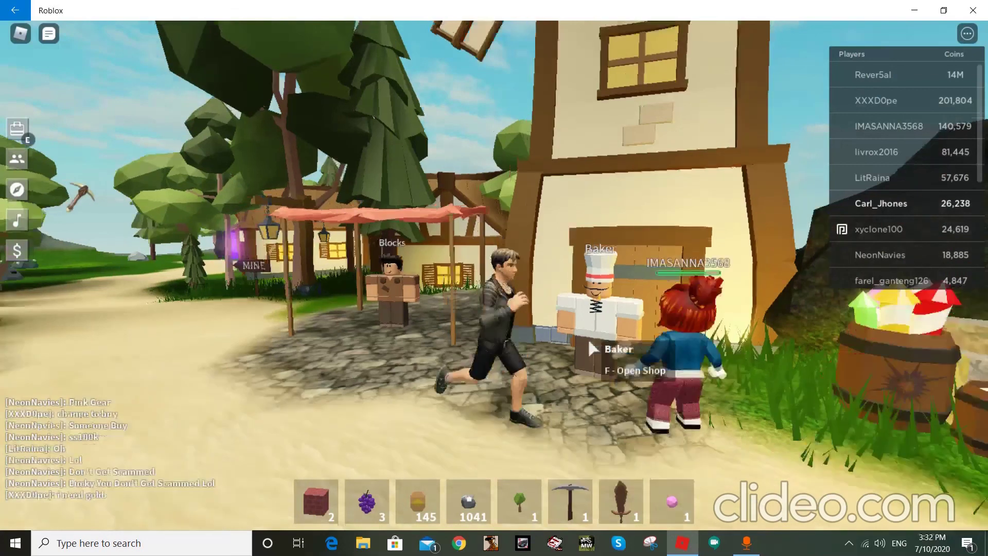
key("s")
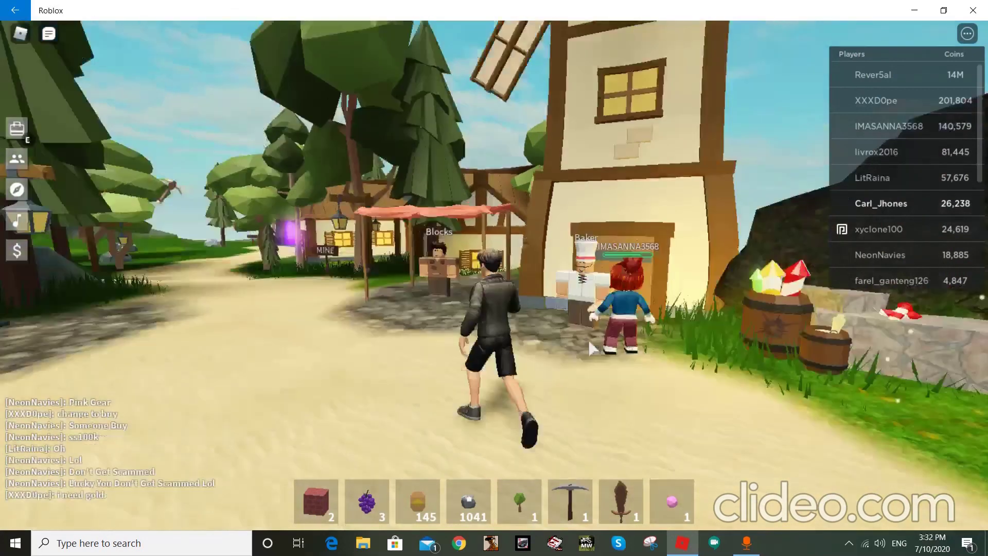
key("w")
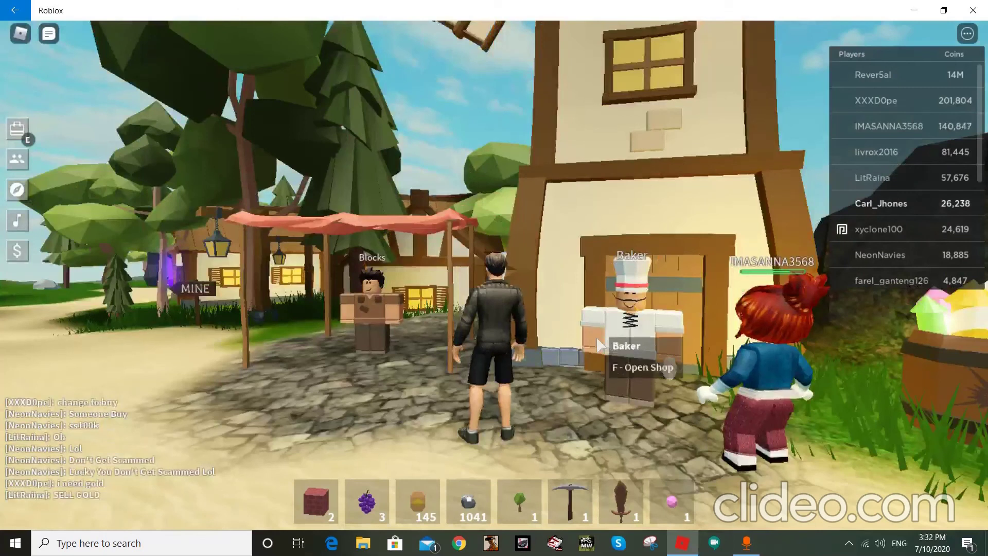
key("f")
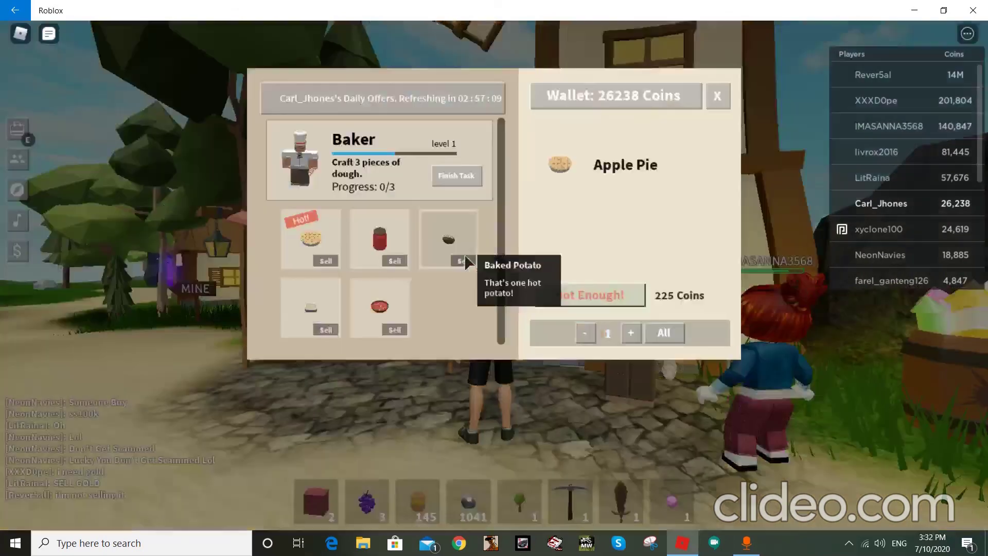
left_click(463, 260)
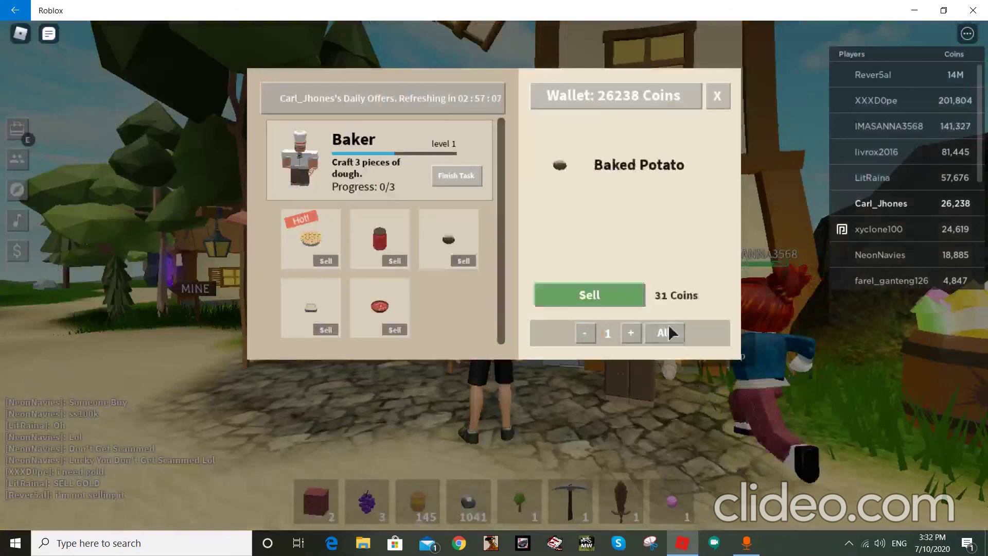
left_click(668, 332)
left_click(310, 239)
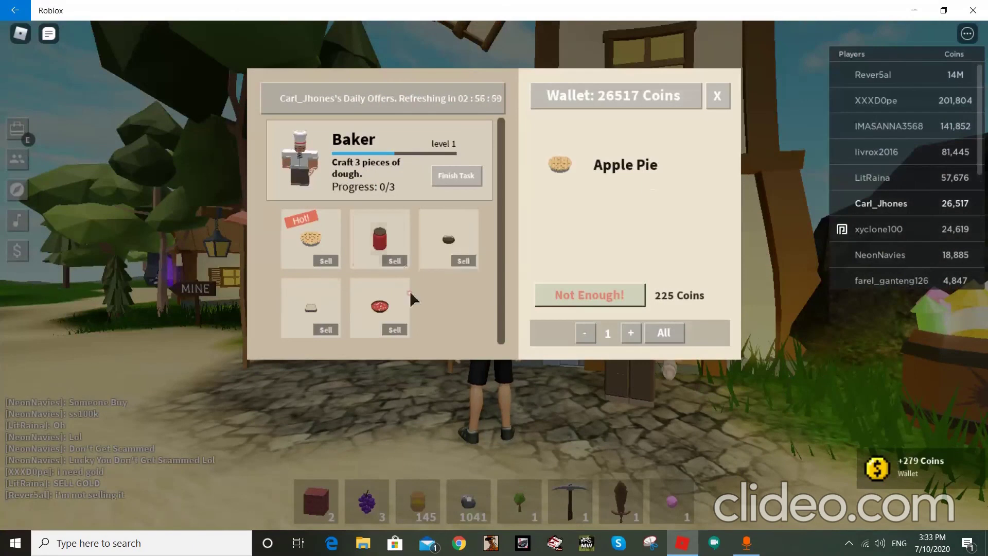
Step: Check Baker prices for Tomato Soup, Jam Sandwich, Tomato Sauce and Baked Potato
left_click(379, 307)
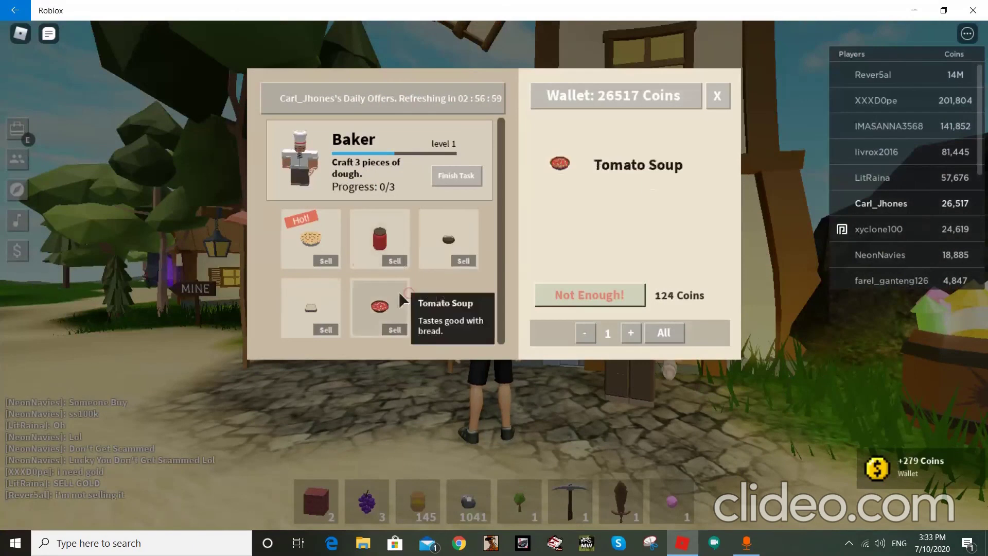
left_click(324, 294)
left_click(358, 256)
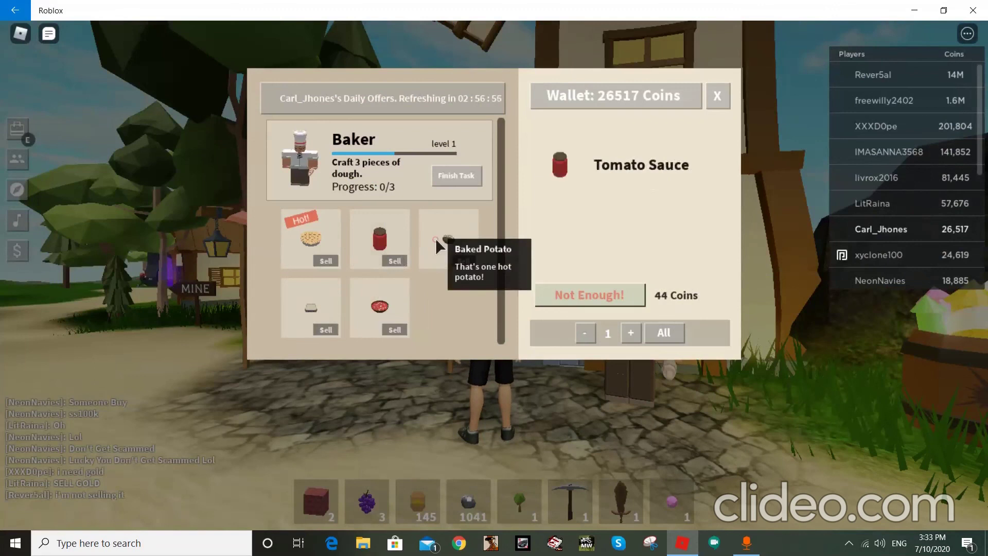
left_click(436, 238)
left_click(378, 258)
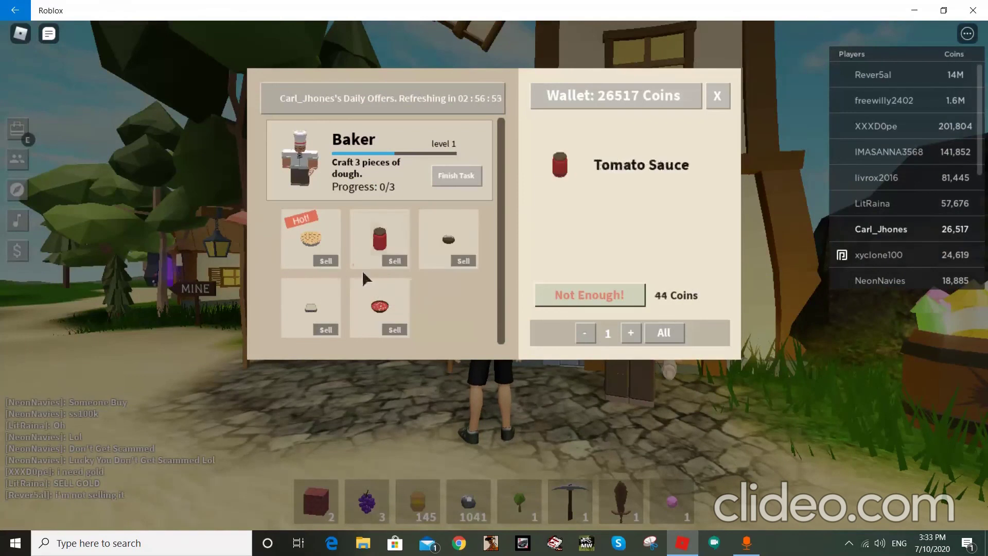
left_click(297, 321)
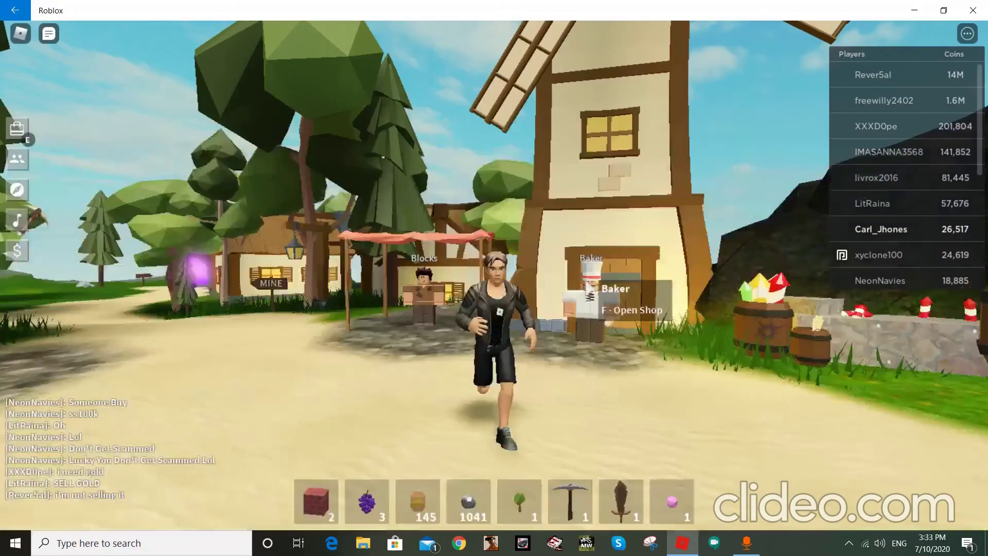
Step: Run along the village path past the MINE sign toward the fields
key("w")
key("w")
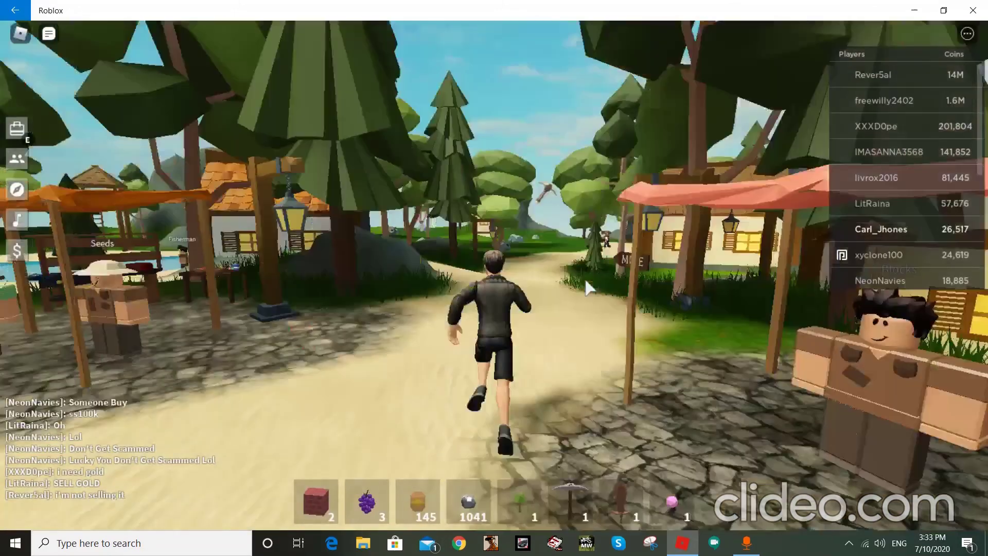
key("w")
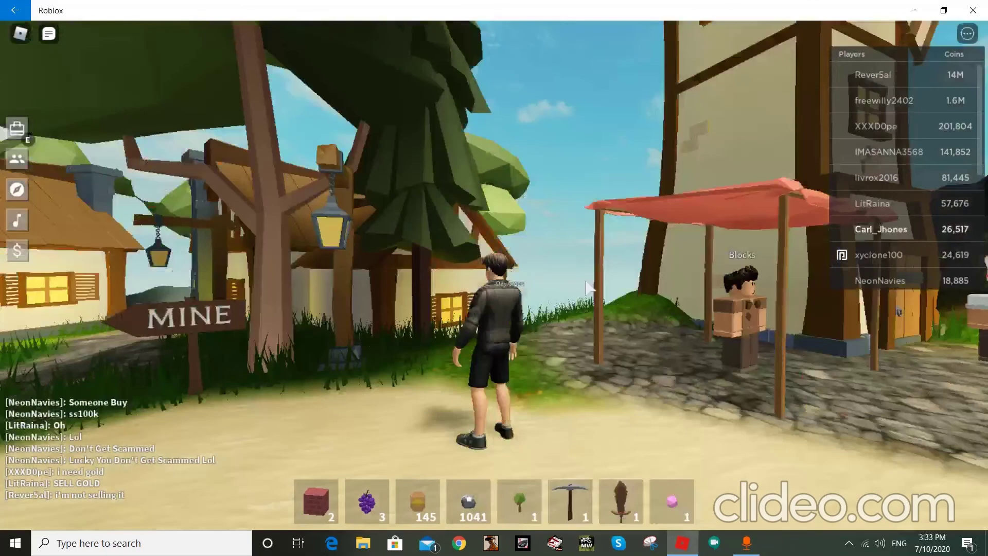
key("w")
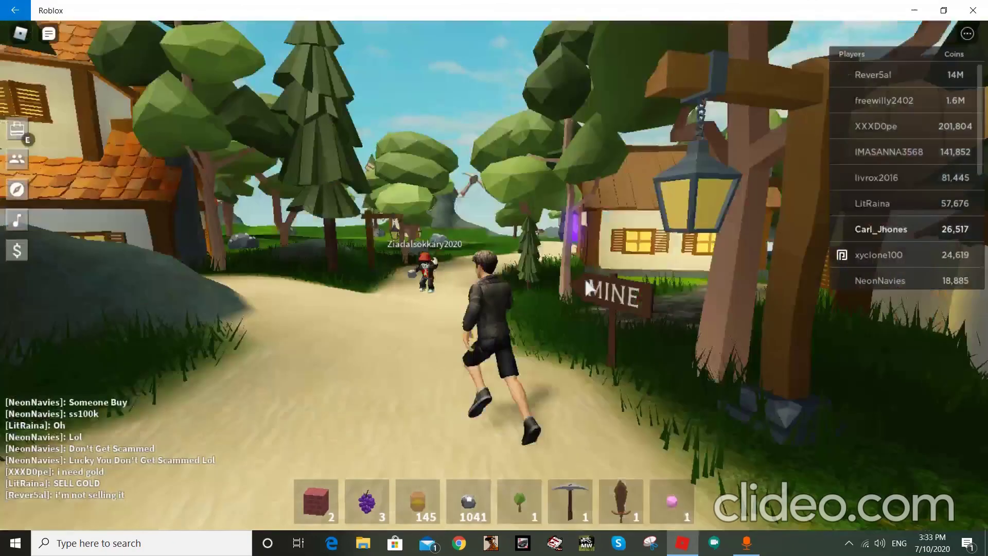
key("w")
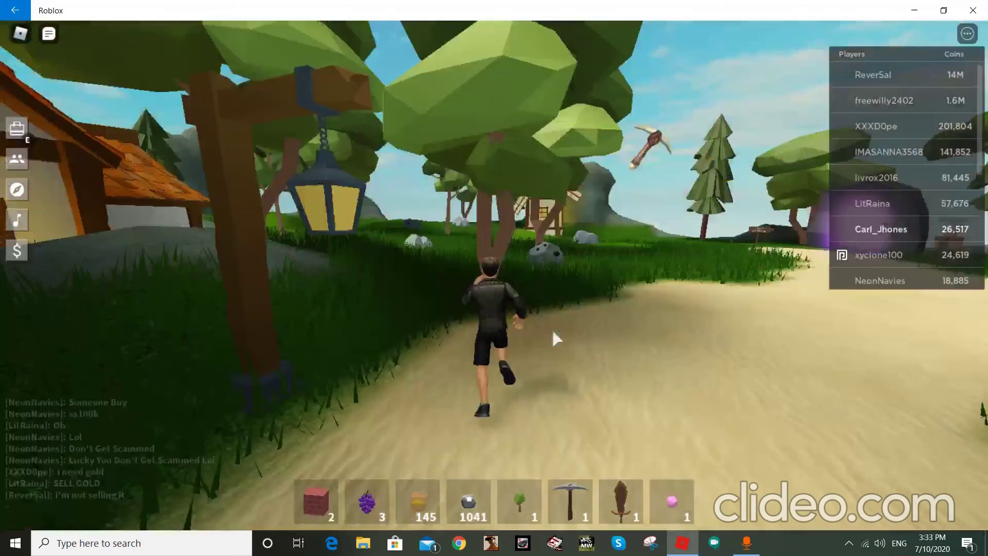
key("w")
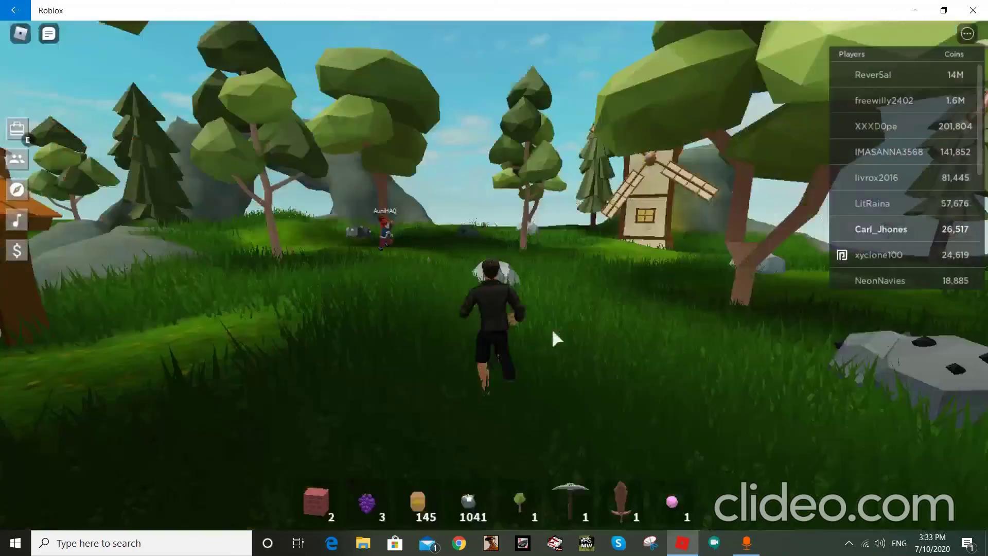
Step: Head right past the windmill to the purple portal, equip the wooden sword and swing it
key("d")
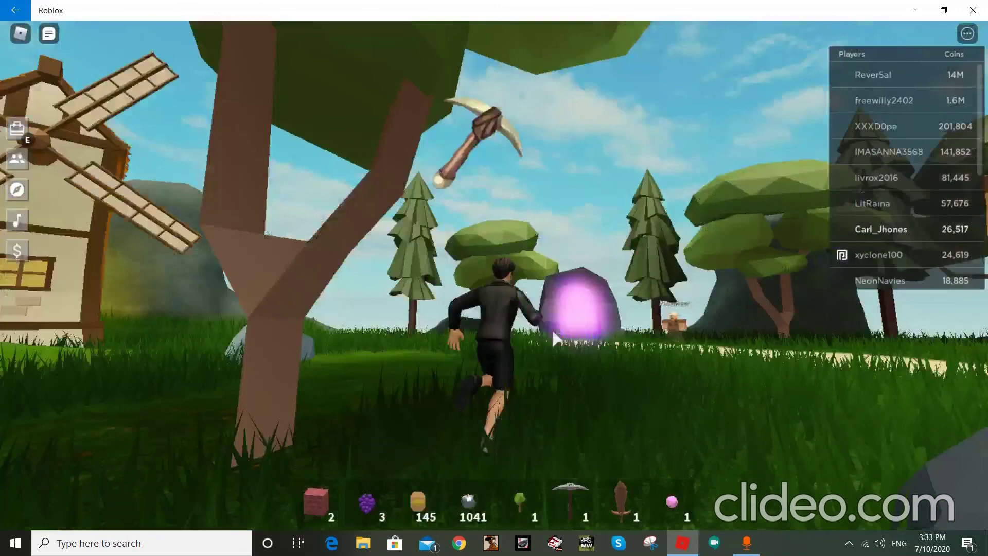
key("w")
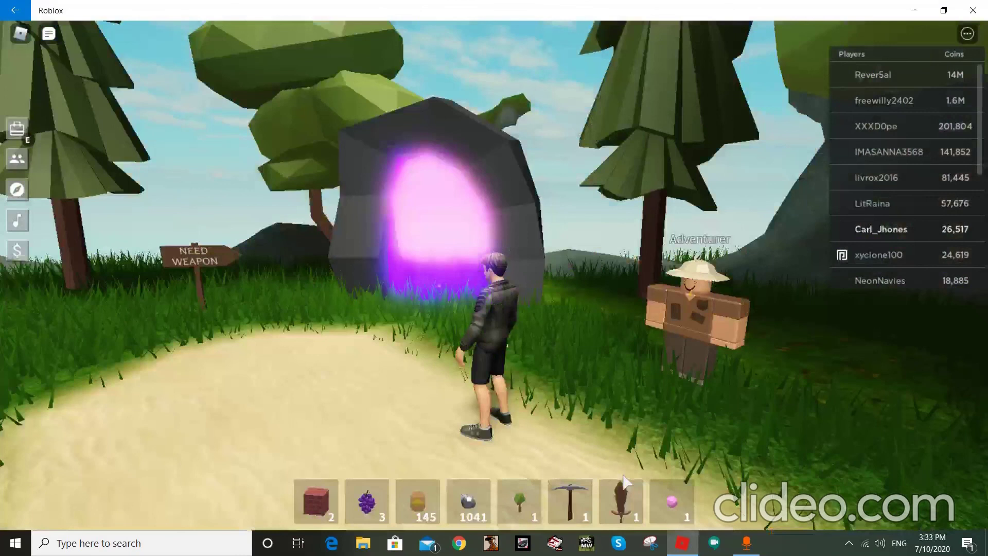
left_click(622, 499)
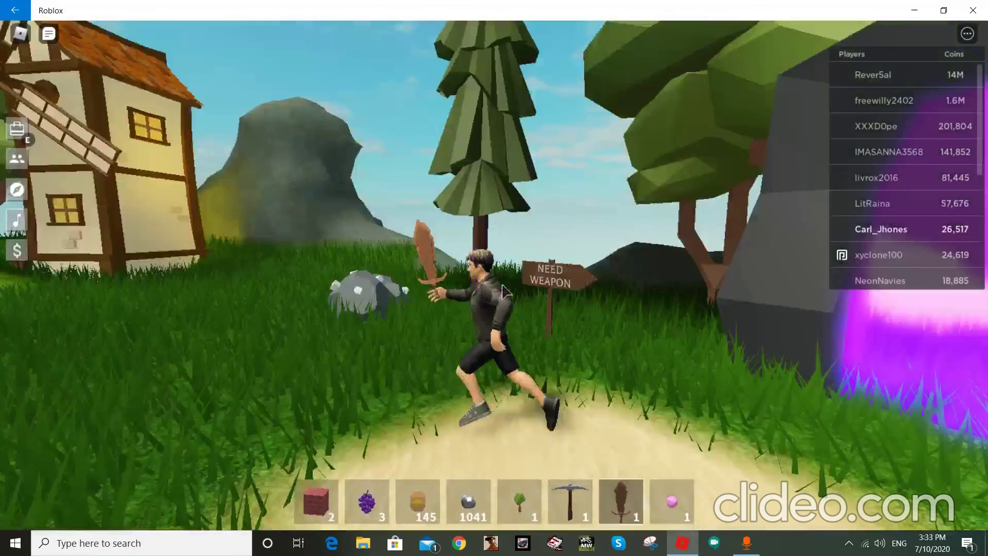
key("space")
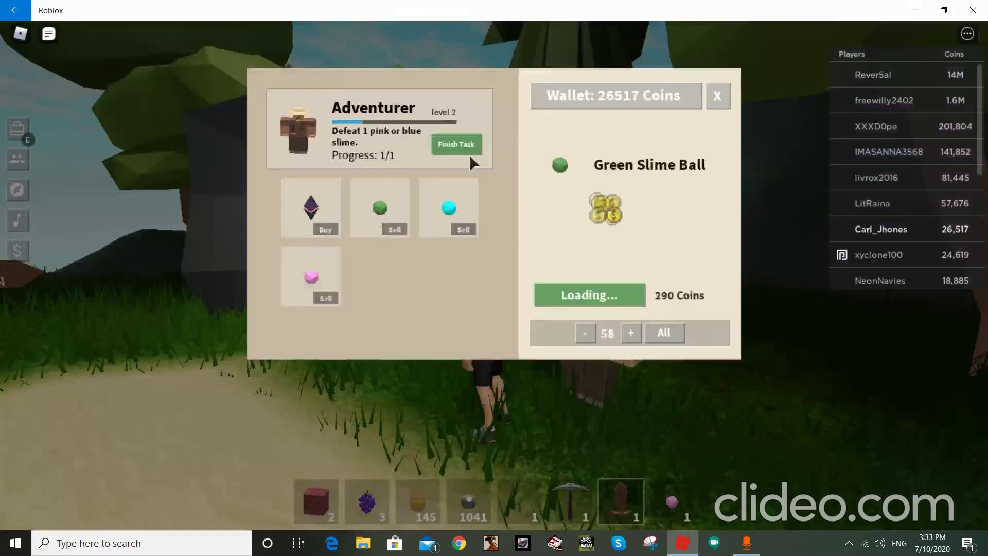
Step: Finish the Adventurer's slime-defeat task and sell all six blue slime balls
left_click(464, 147)
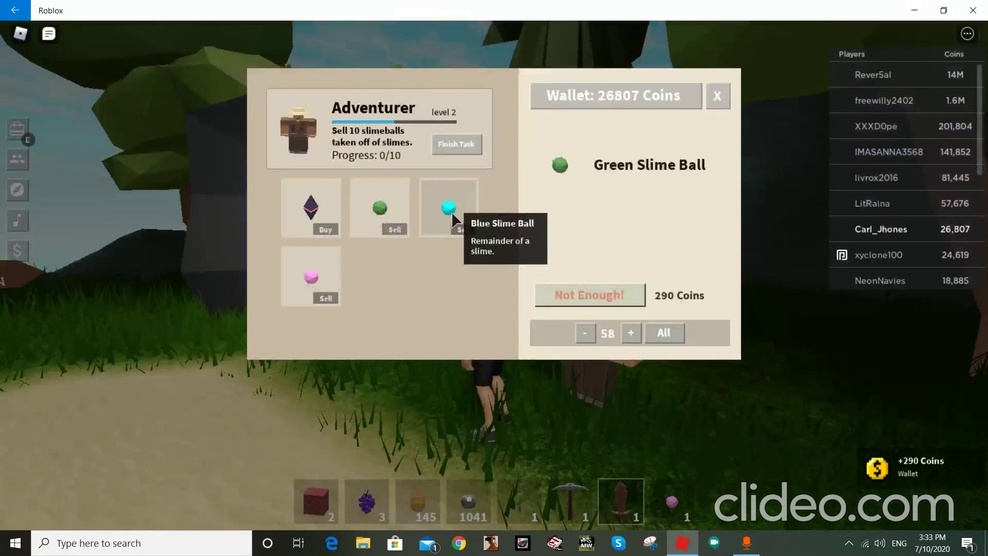
left_click(455, 213)
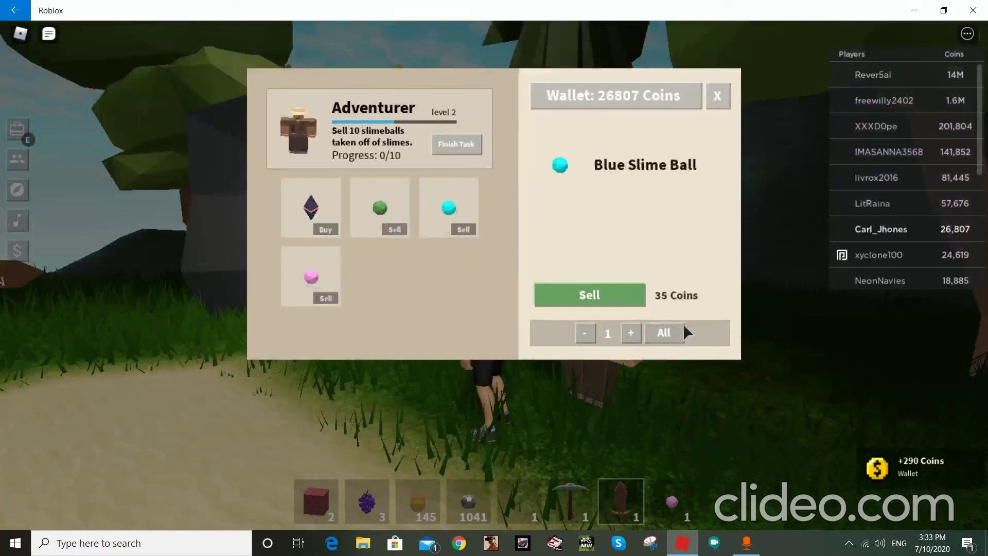
left_click(672, 332)
left_click(641, 296)
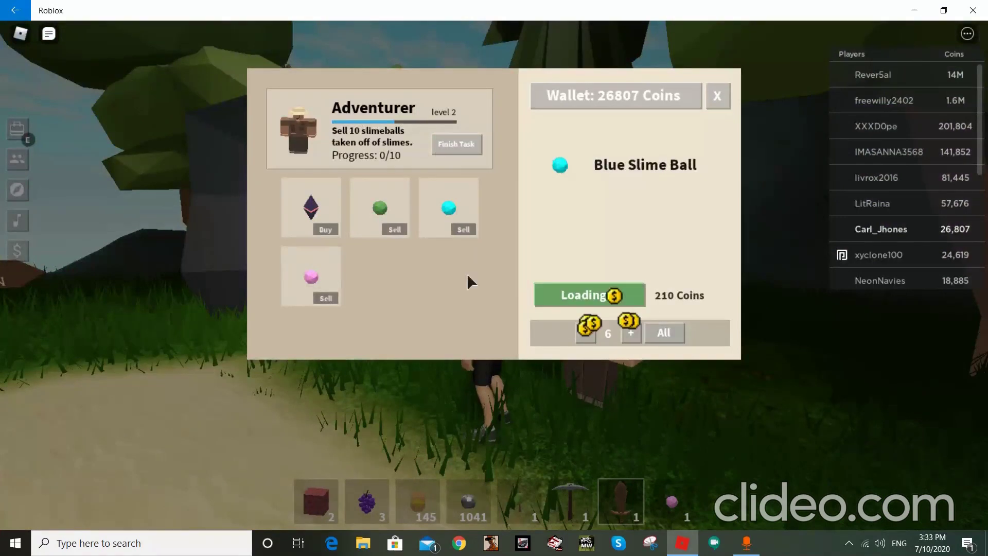
Step: Sell the pink slime ball and buy the Slime Island Key for 200 coins
left_click(324, 270)
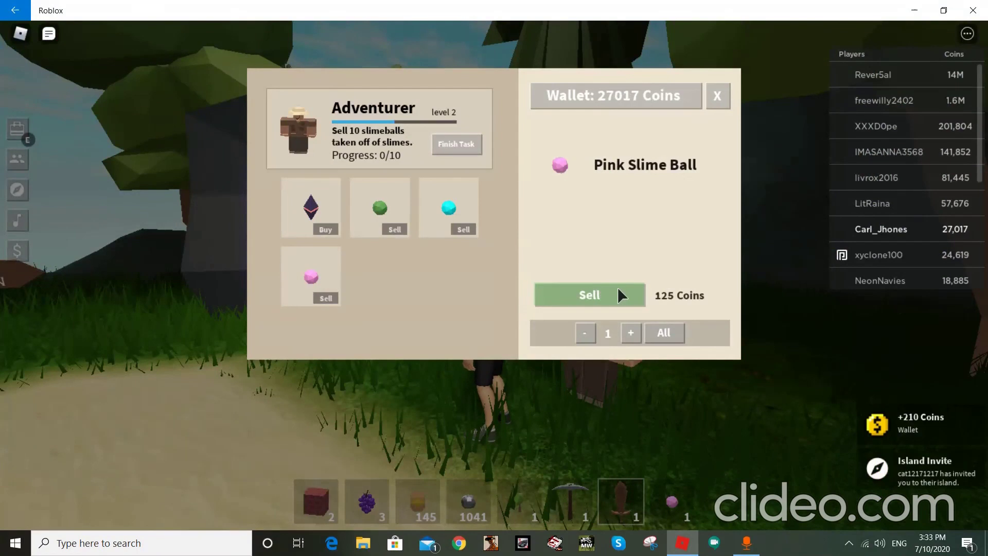
left_click(617, 287)
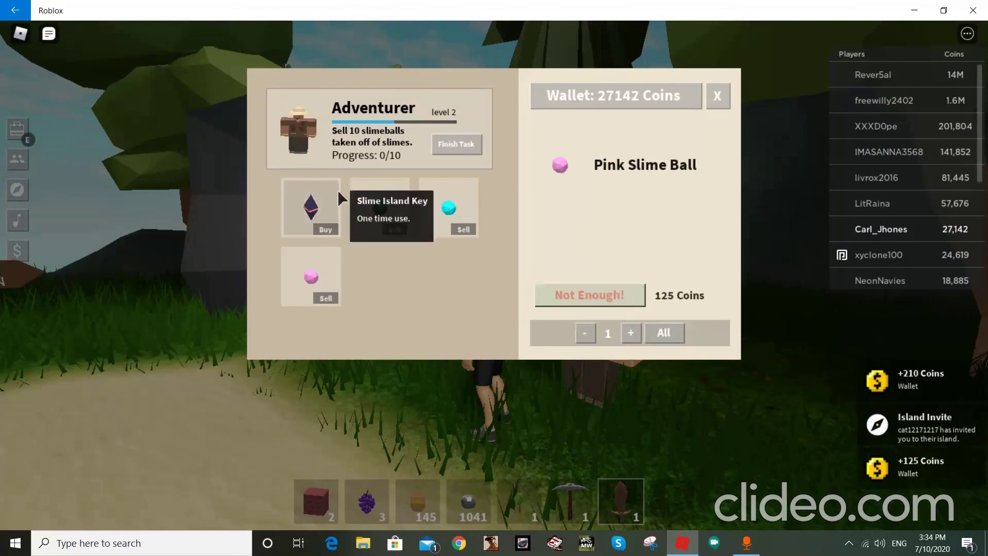
left_click(310, 207)
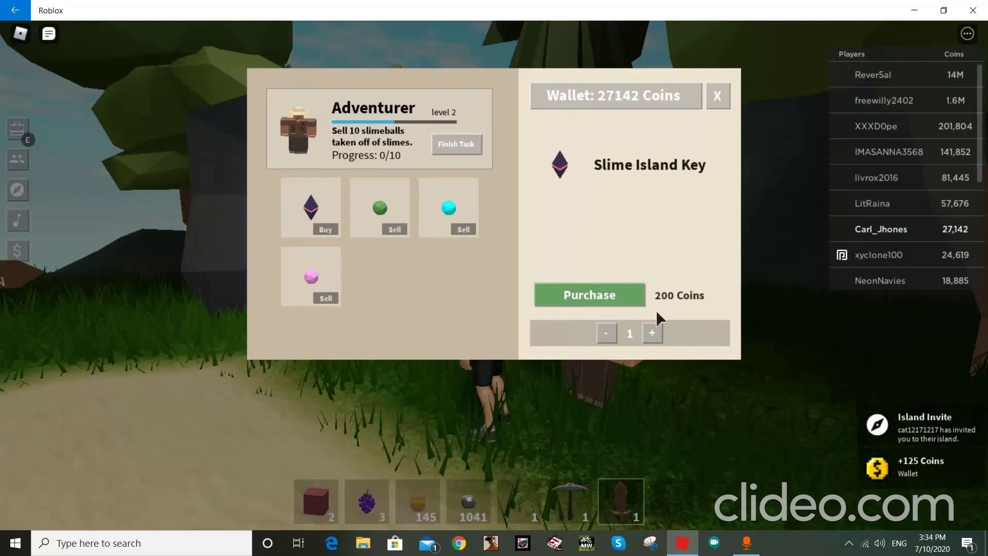
left_click(630, 294)
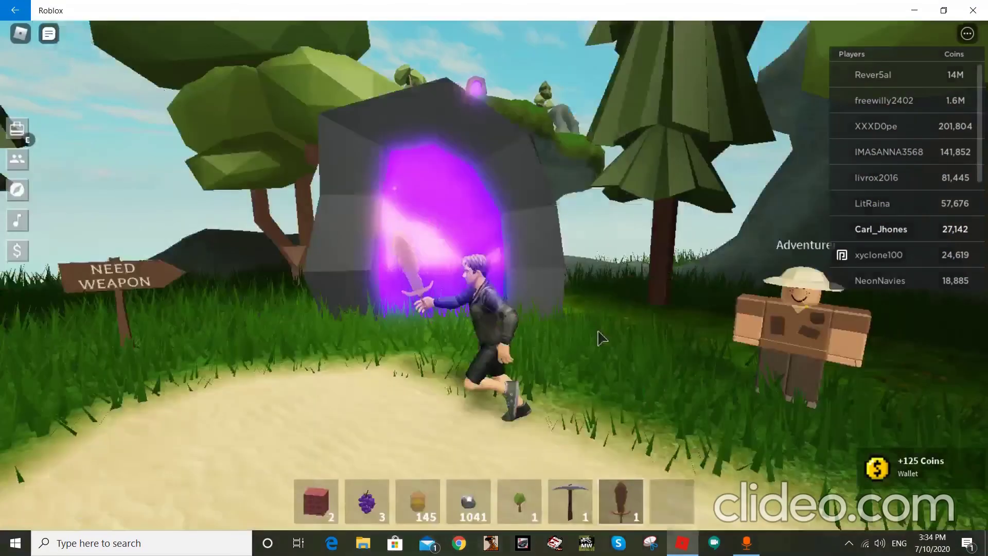
Step: Walk and jump into the purple portal several times, backing out once
key("w")
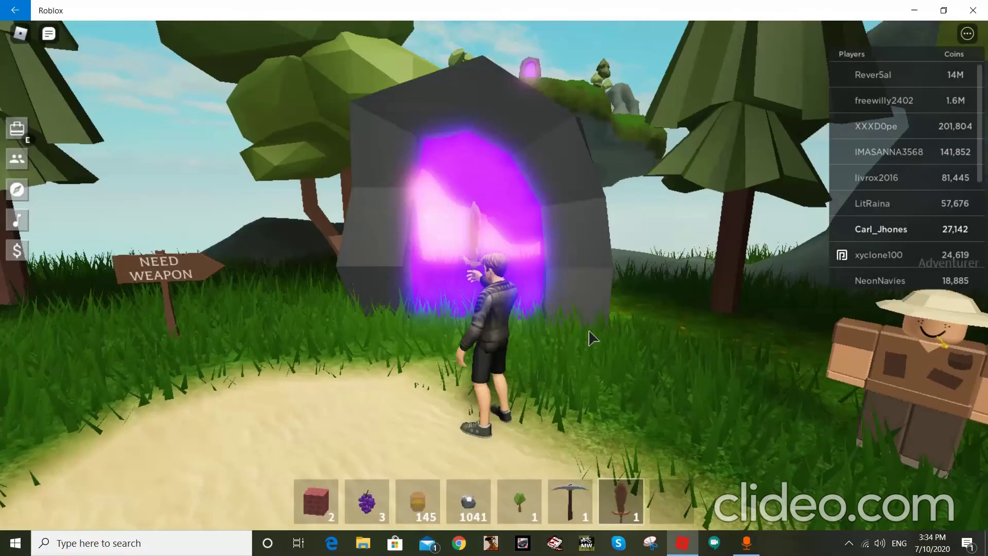
key("w")
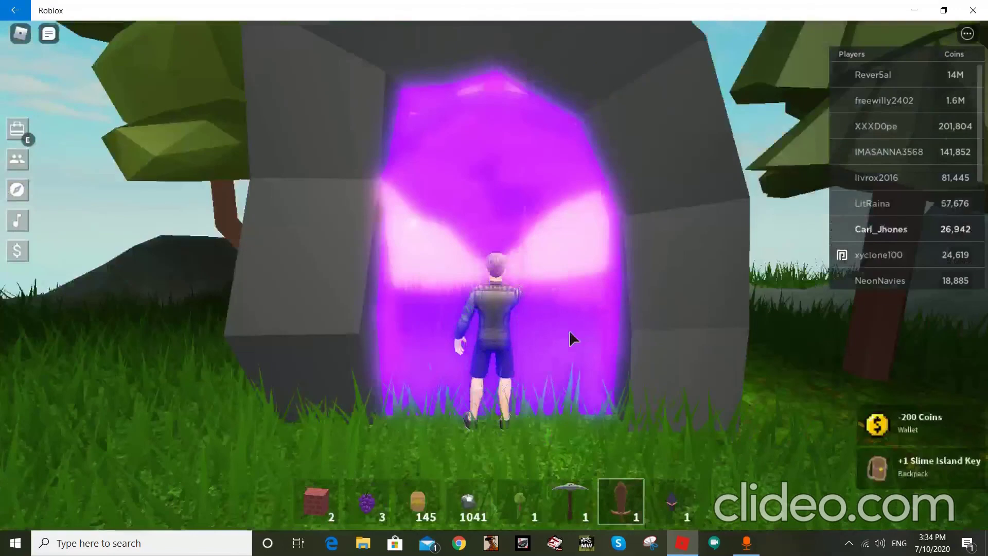
key("w")
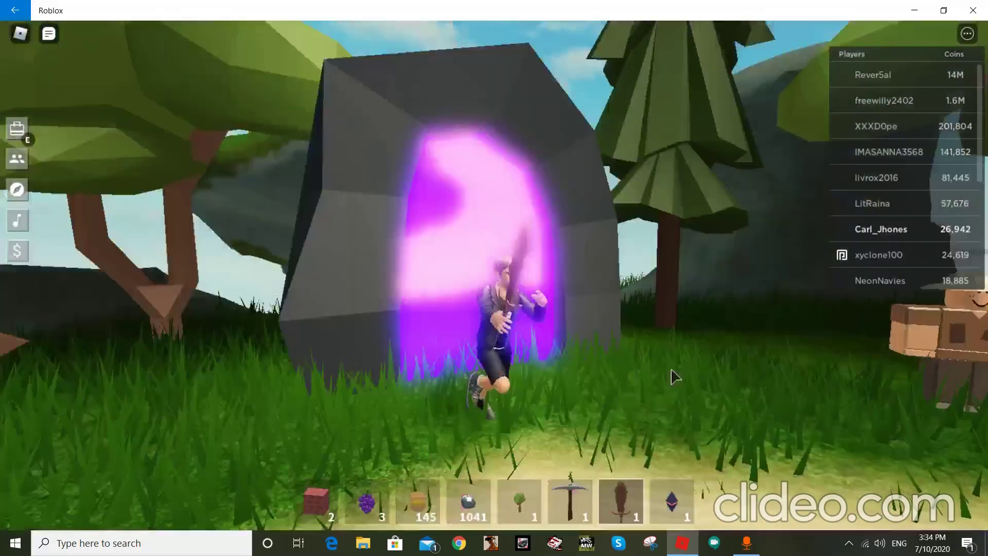
key("w")
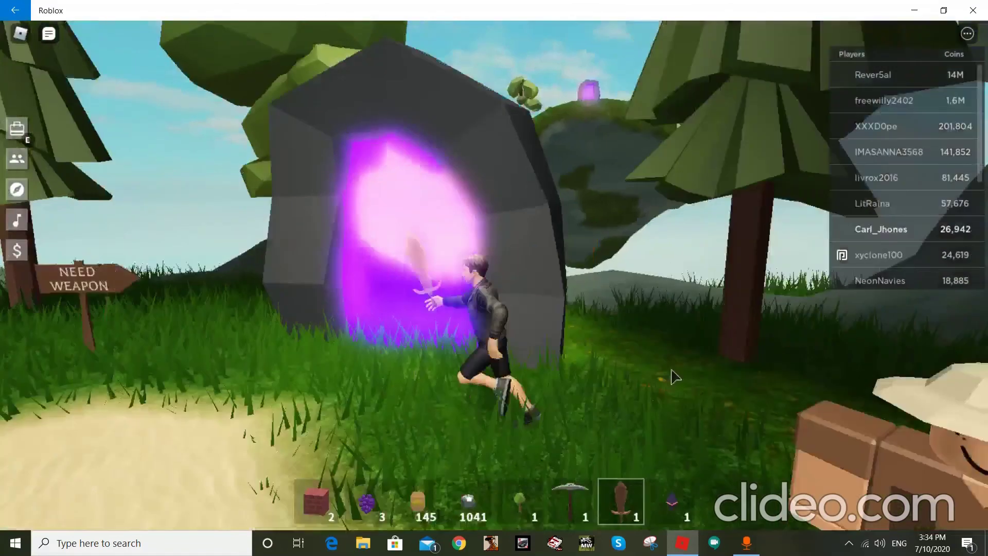
key("w")
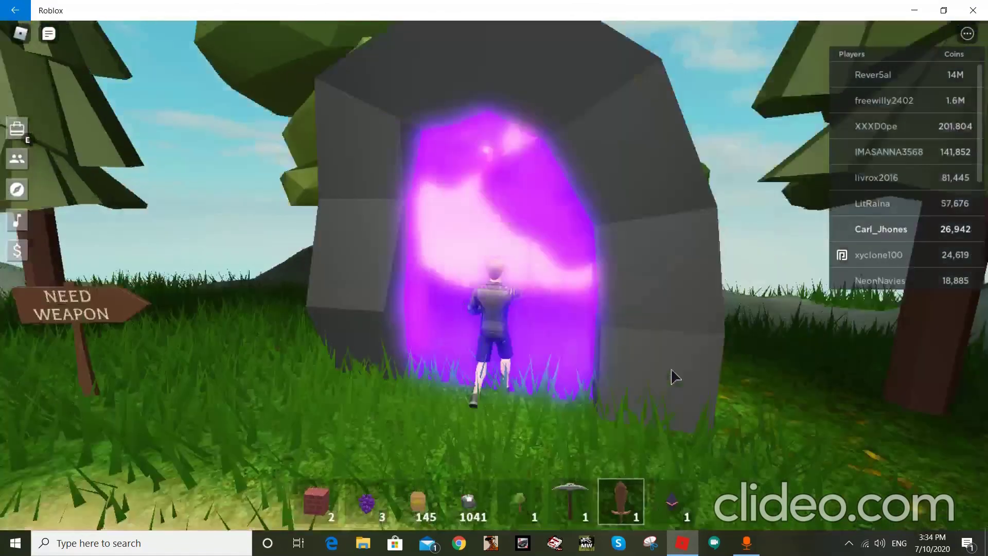
key("w")
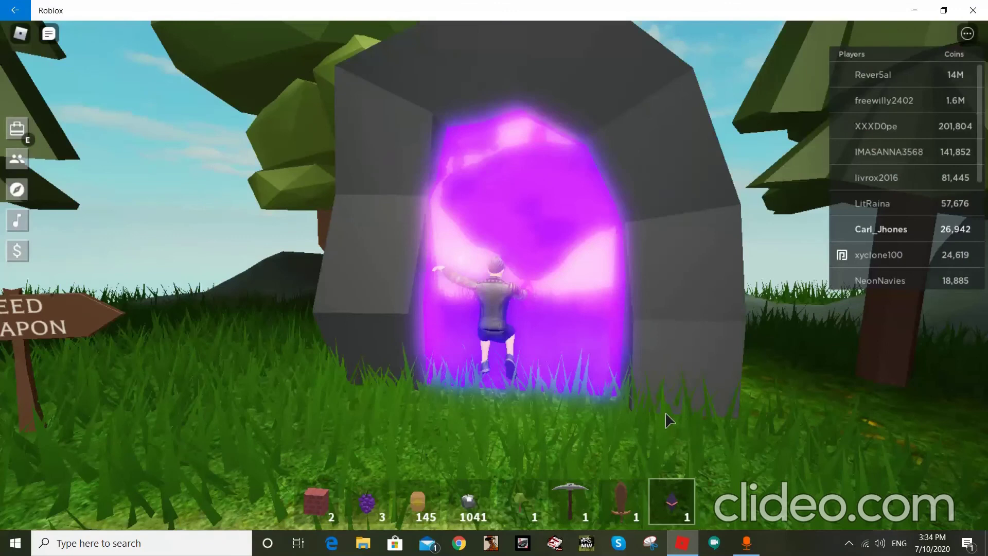
key("s")
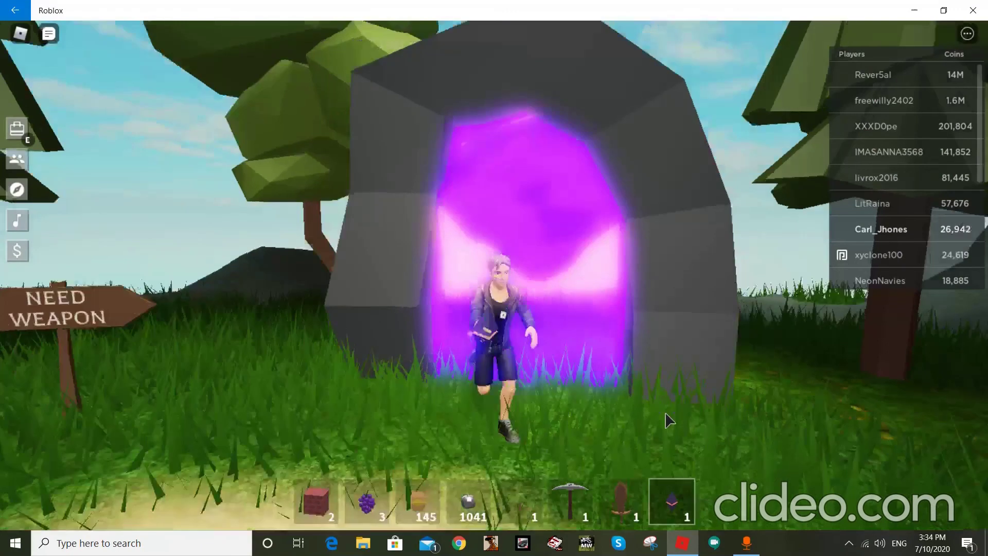
key("w")
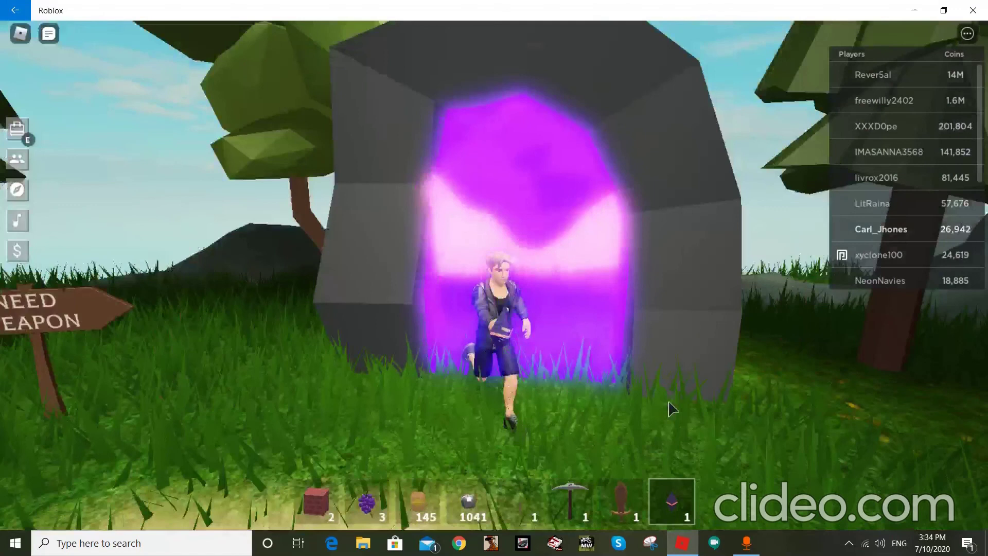
key("w")
Step: Run past the big rock and stop to view the floating slime island
key("d")
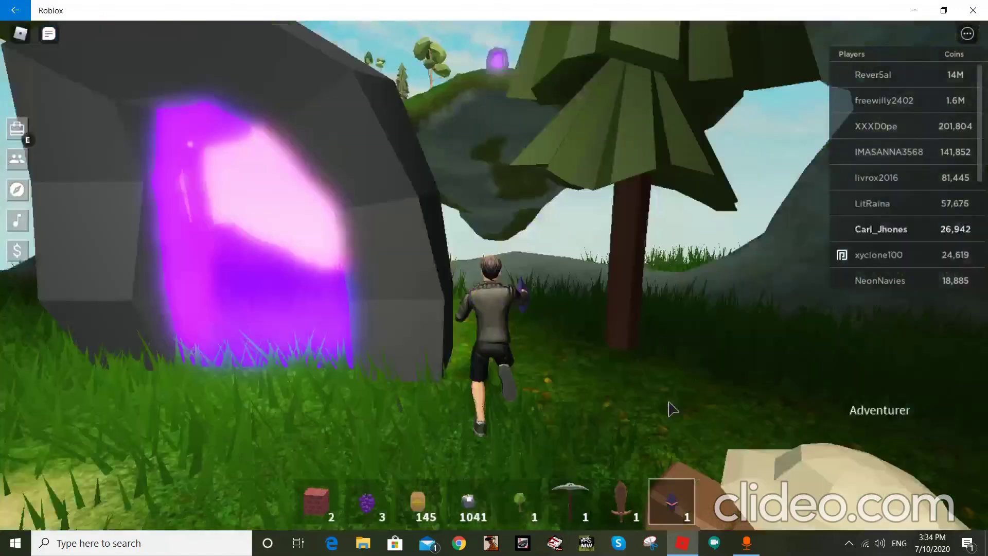
key("w")
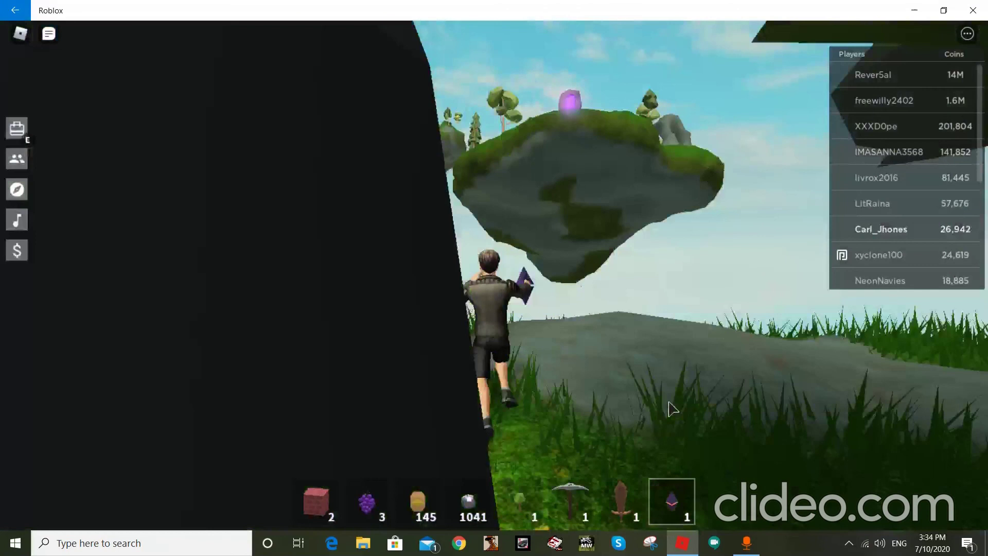
key("w")
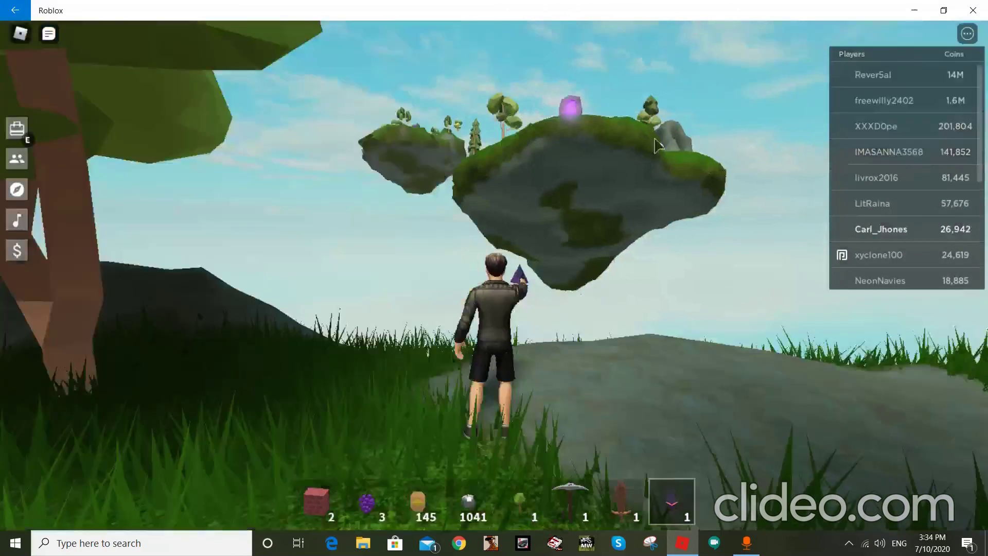